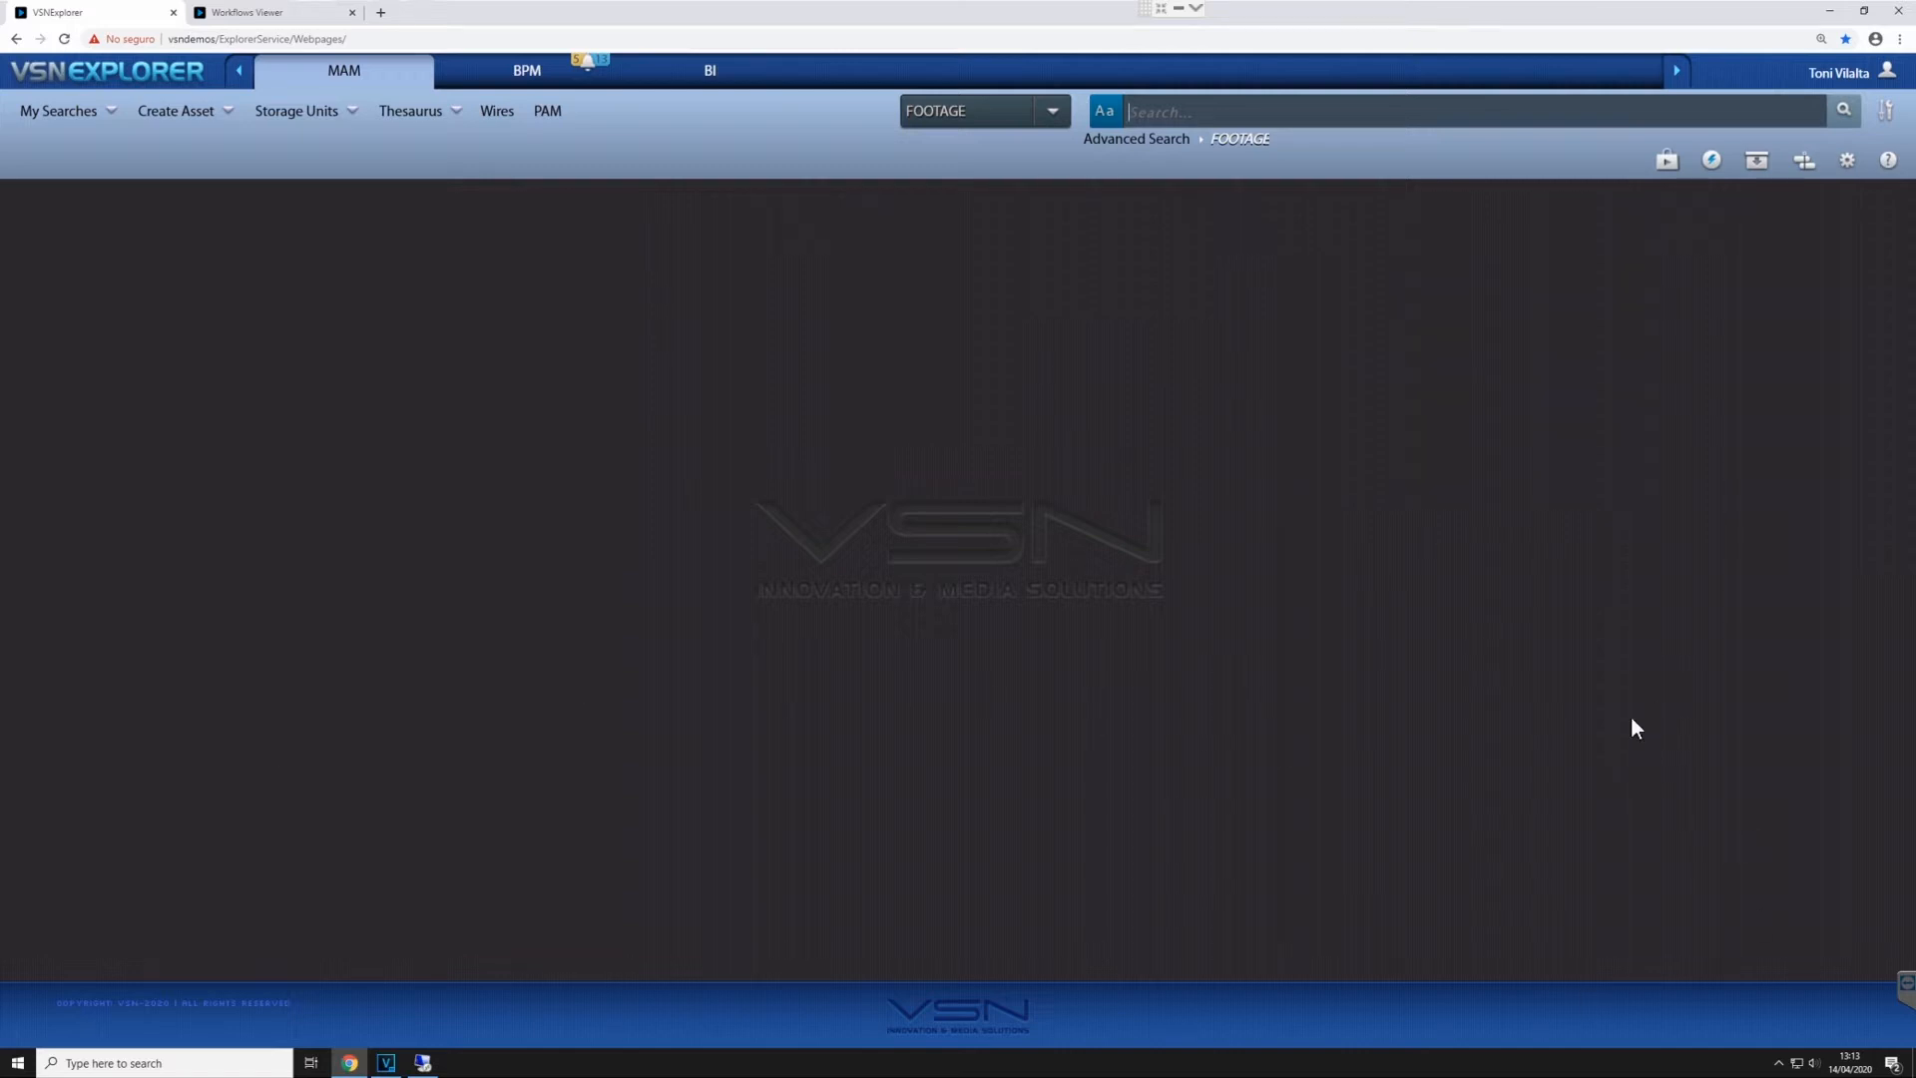
- Search the FOOTAGE class for * and open the clip "The river flows in you new new" in the player, paused
{"action": "left_click", "coordinate": [1291, 110]}
{"action": "type", "text": "*"}
{"action": "key", "text": "Return"}
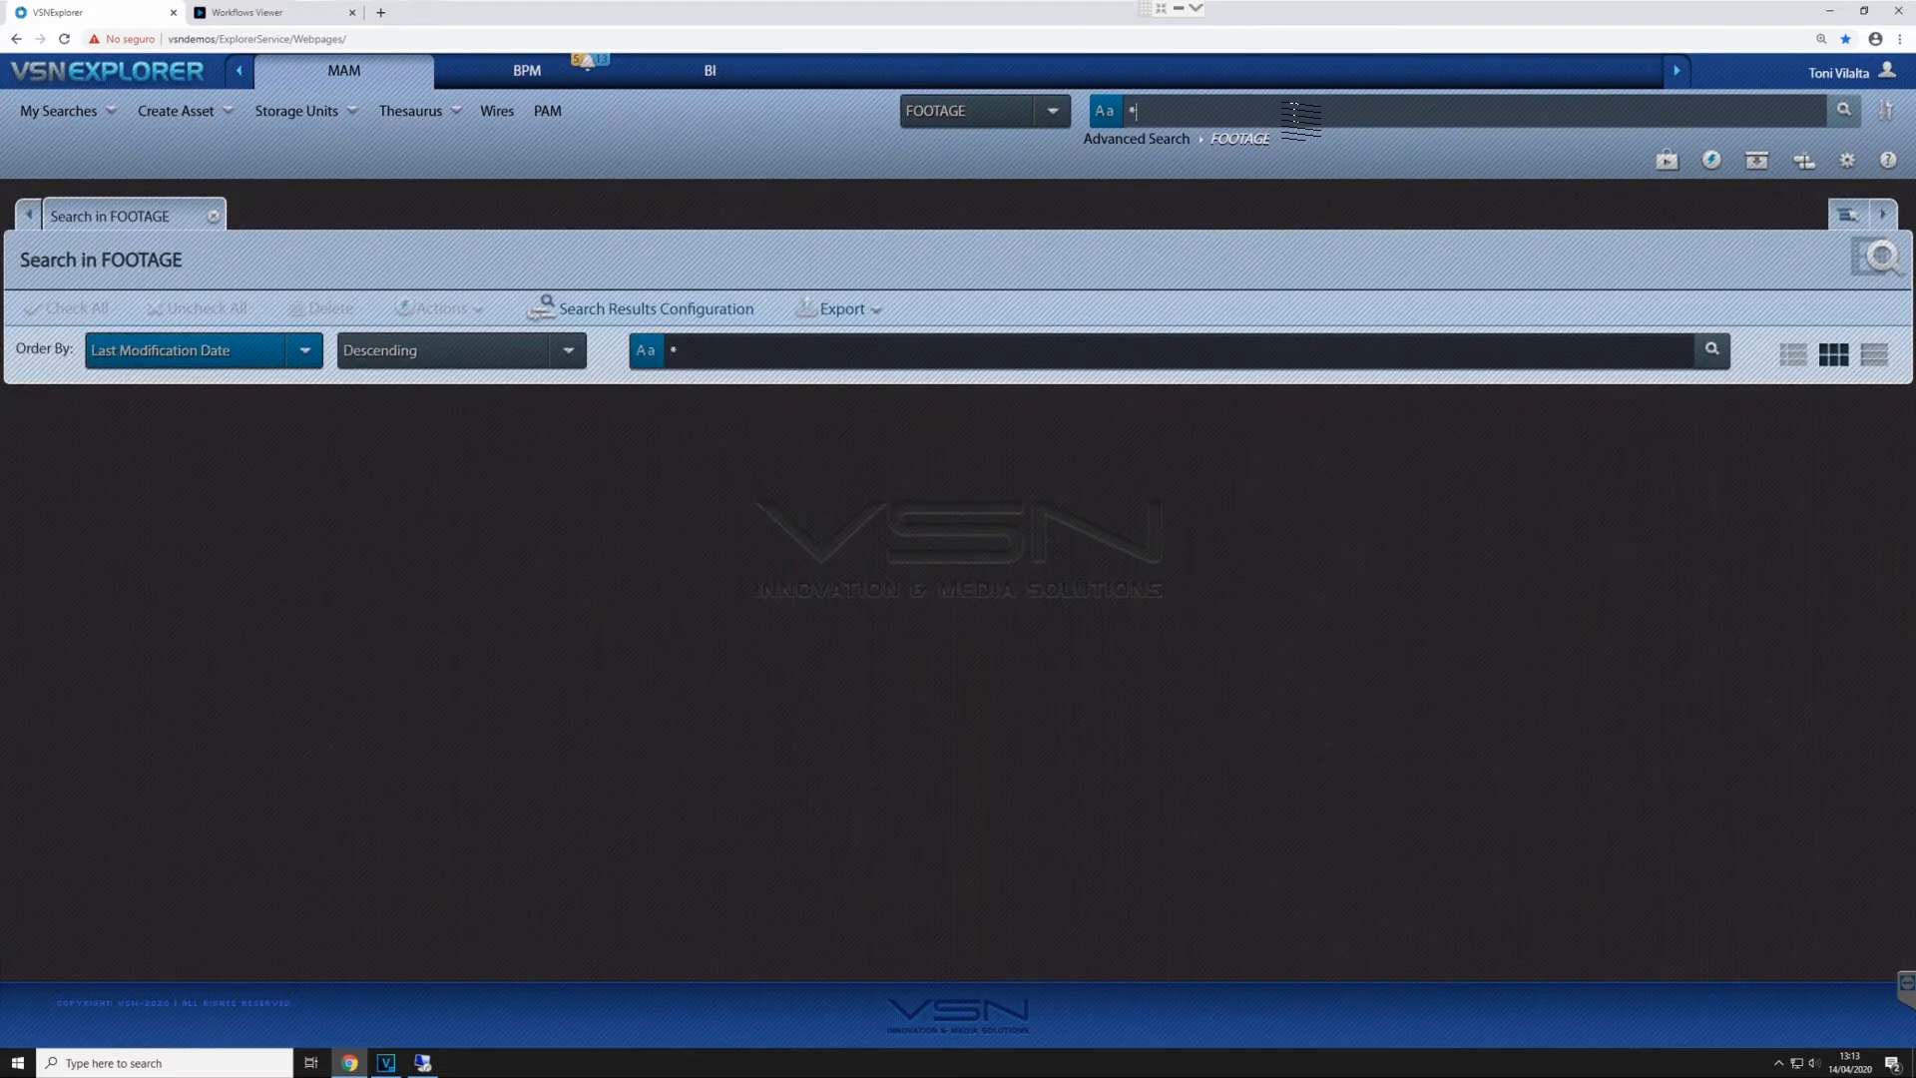
{"action": "left_click", "coordinate": [546, 401]}
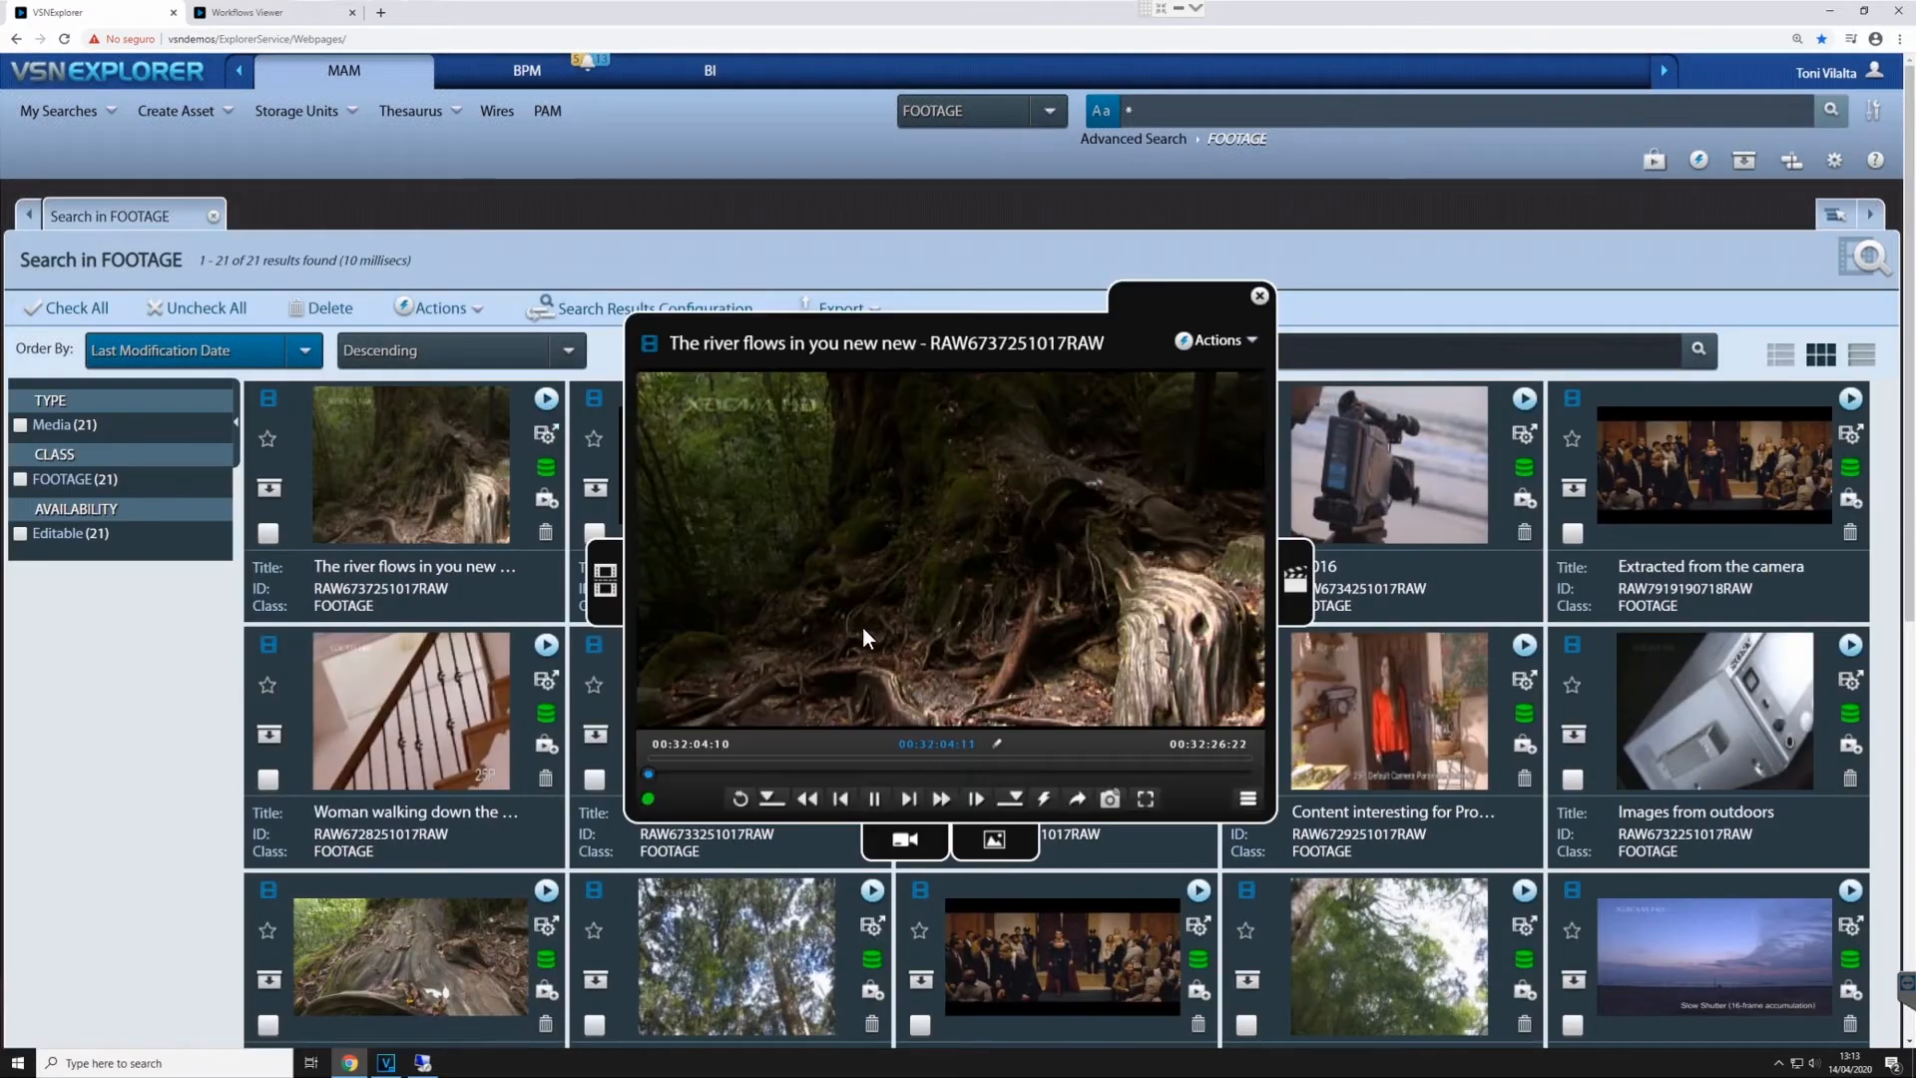
{"action": "left_click", "coordinate": [960, 577]}
- Add a new Wedit project named "render farm" with the WEDIT PROJECT class
{"action": "left_click", "coordinate": [1295, 581]}
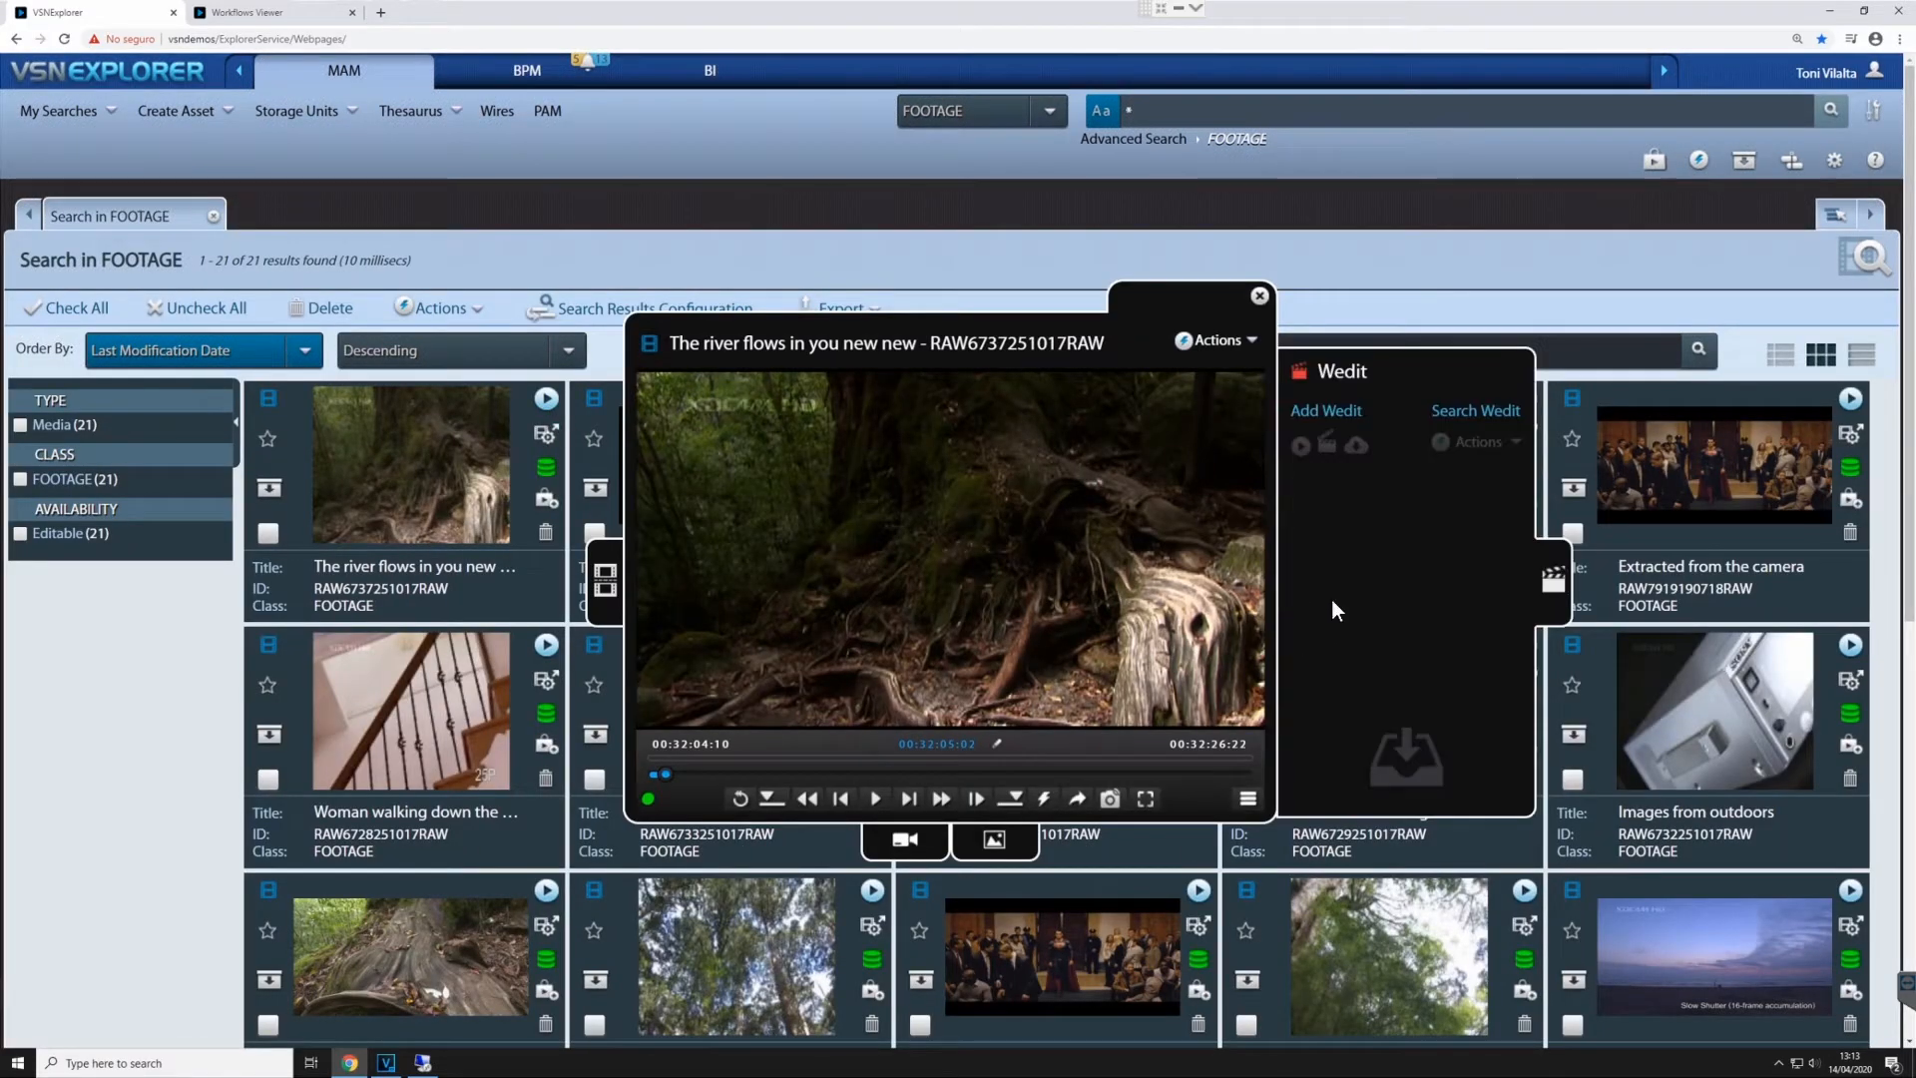
{"action": "left_click", "coordinate": [1349, 413]}
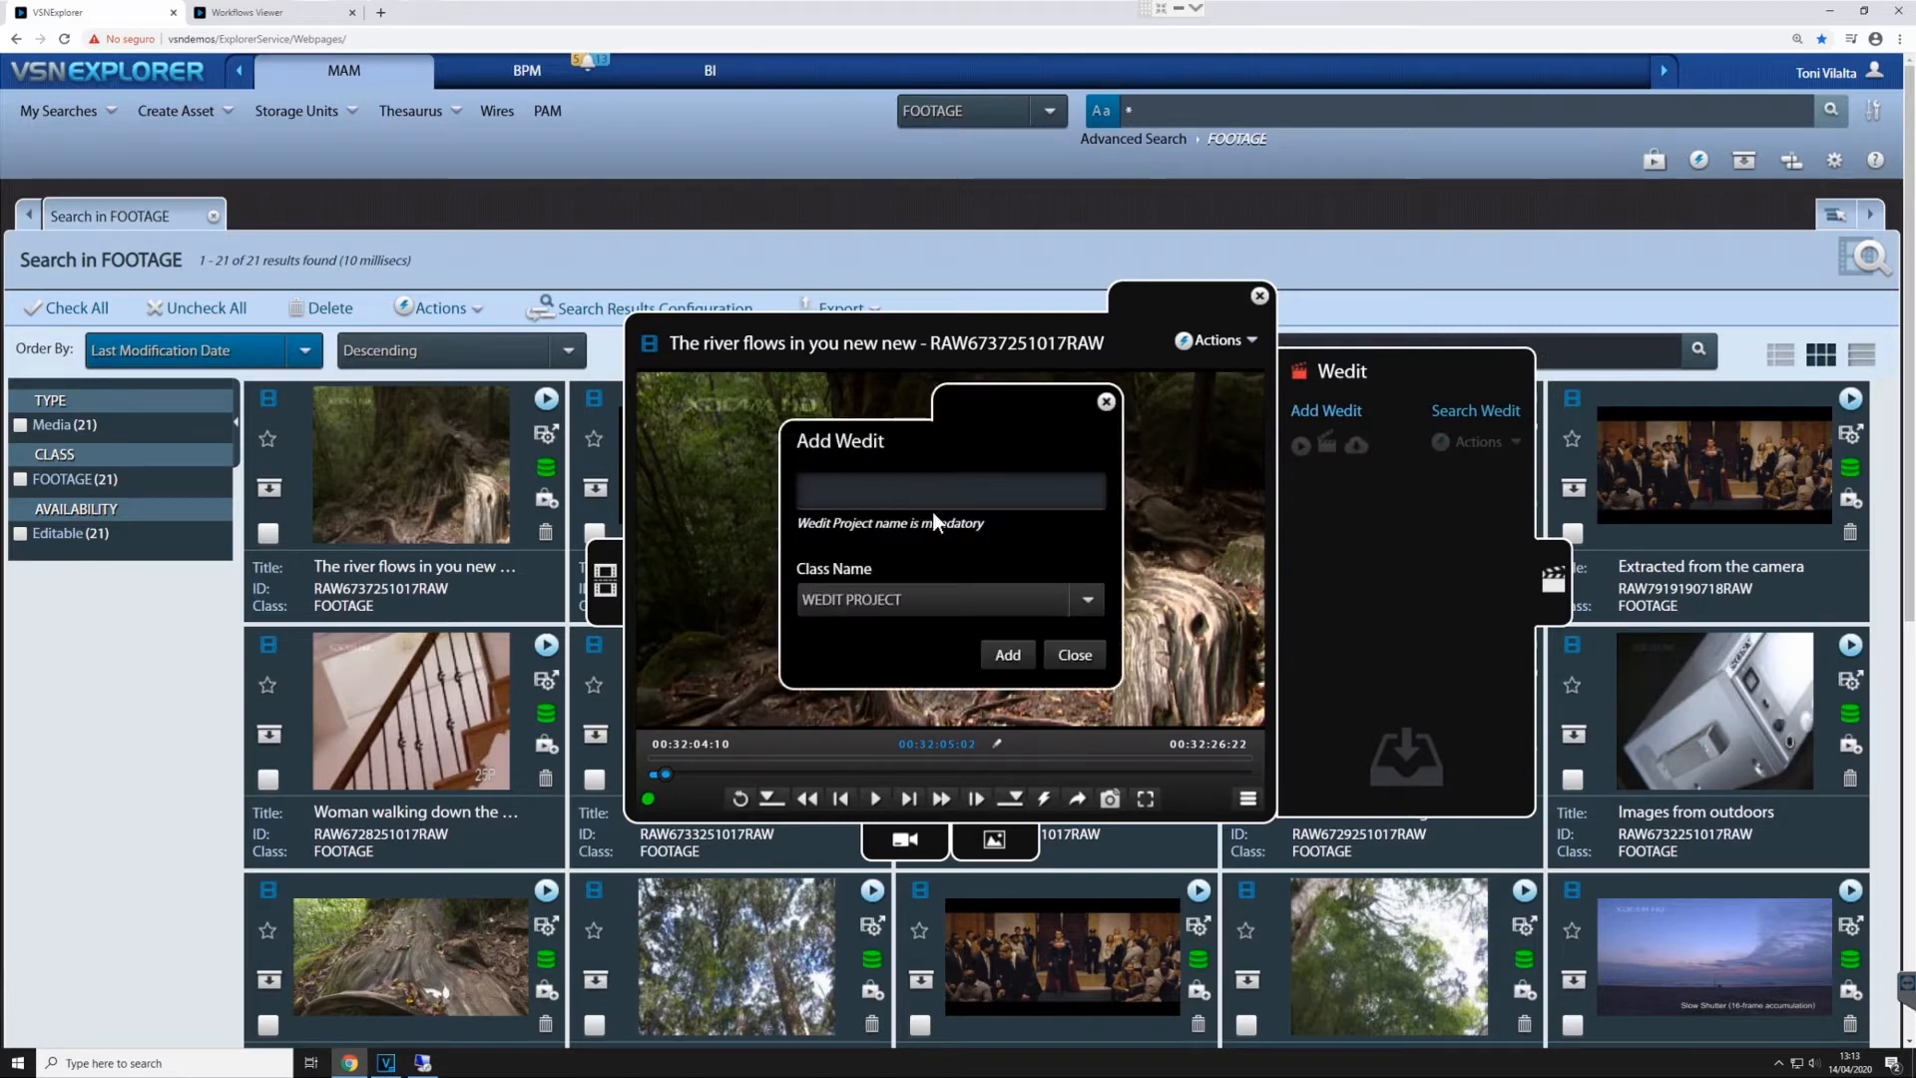
{"action": "type", "text": "render farm"}
{"action": "left_click", "coordinate": [1010, 656]}
- Mark the river clip from about 00:32:09:11 to 00:32:11:06 and send that segment to the render farm project
{"action": "left_click", "coordinate": [784, 772]}
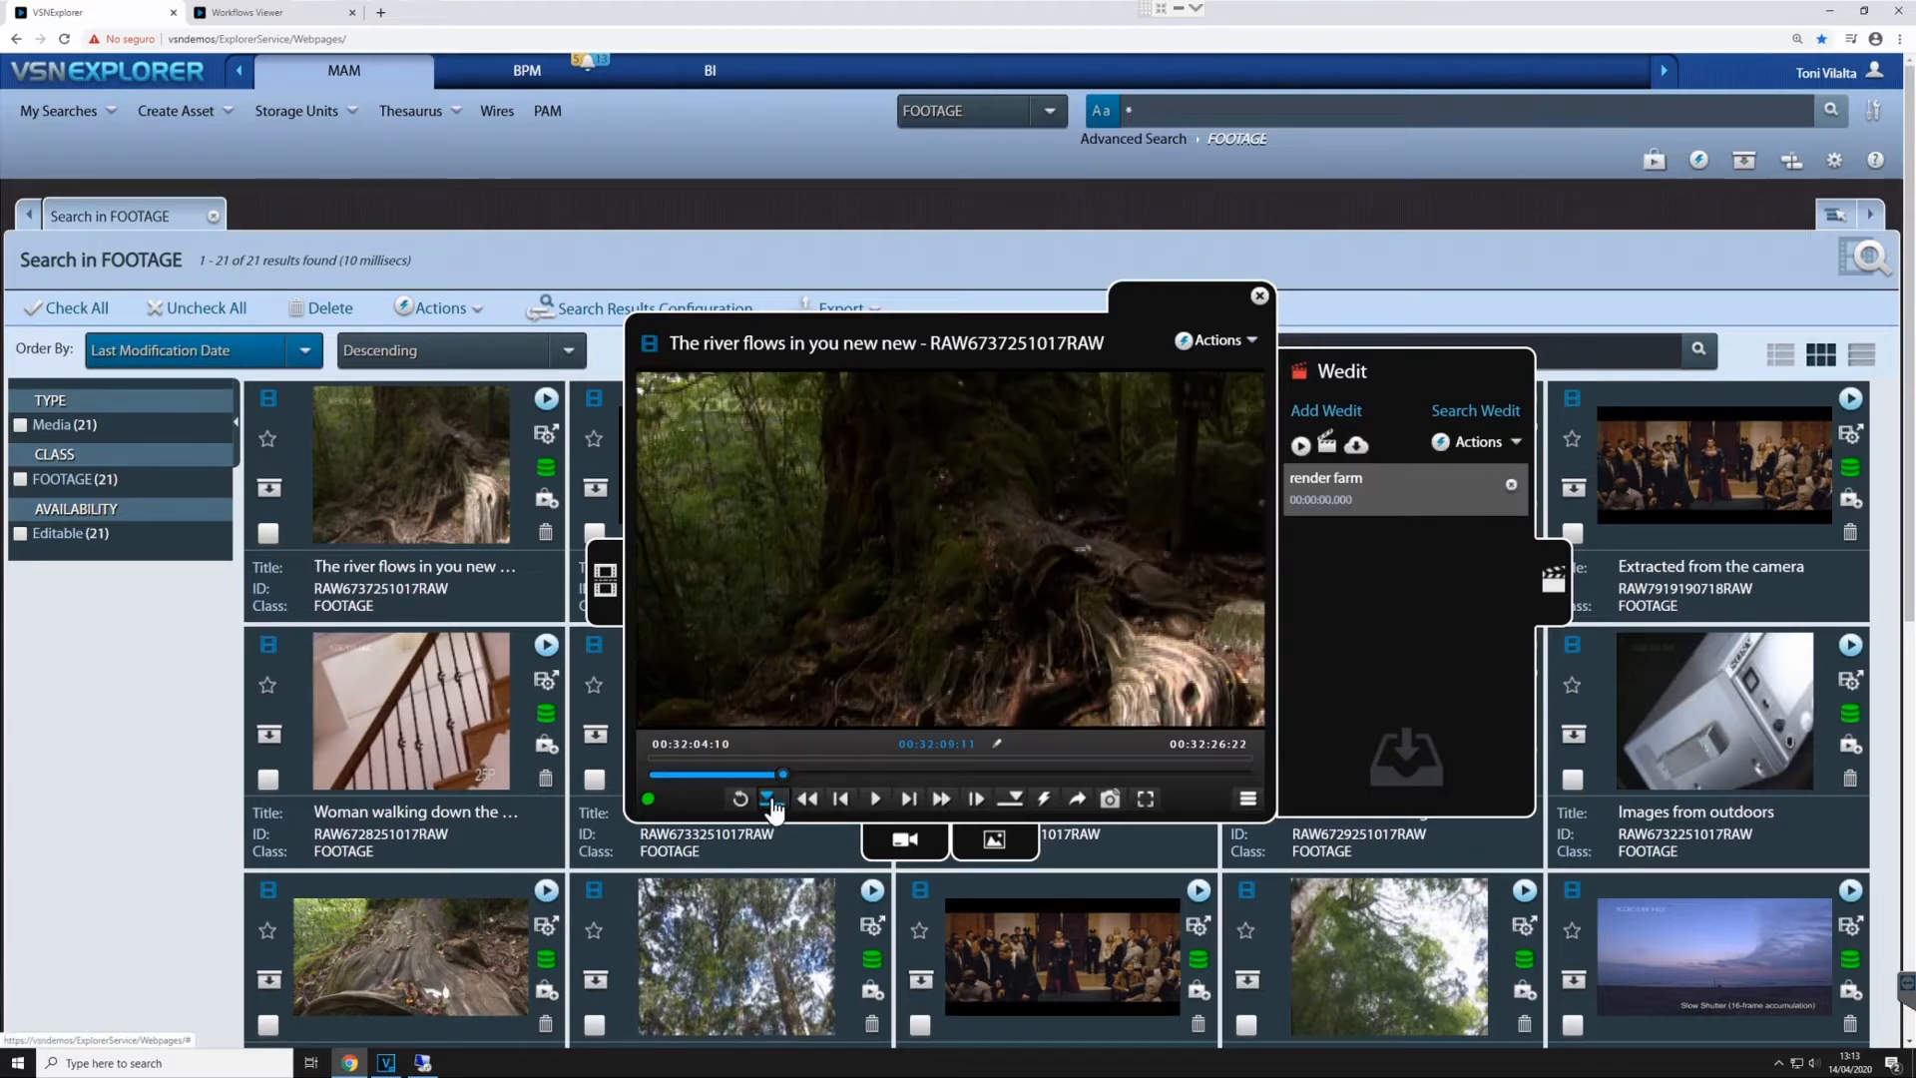
{"action": "left_click", "coordinate": [771, 800]}
{"action": "left_click", "coordinate": [832, 773]}
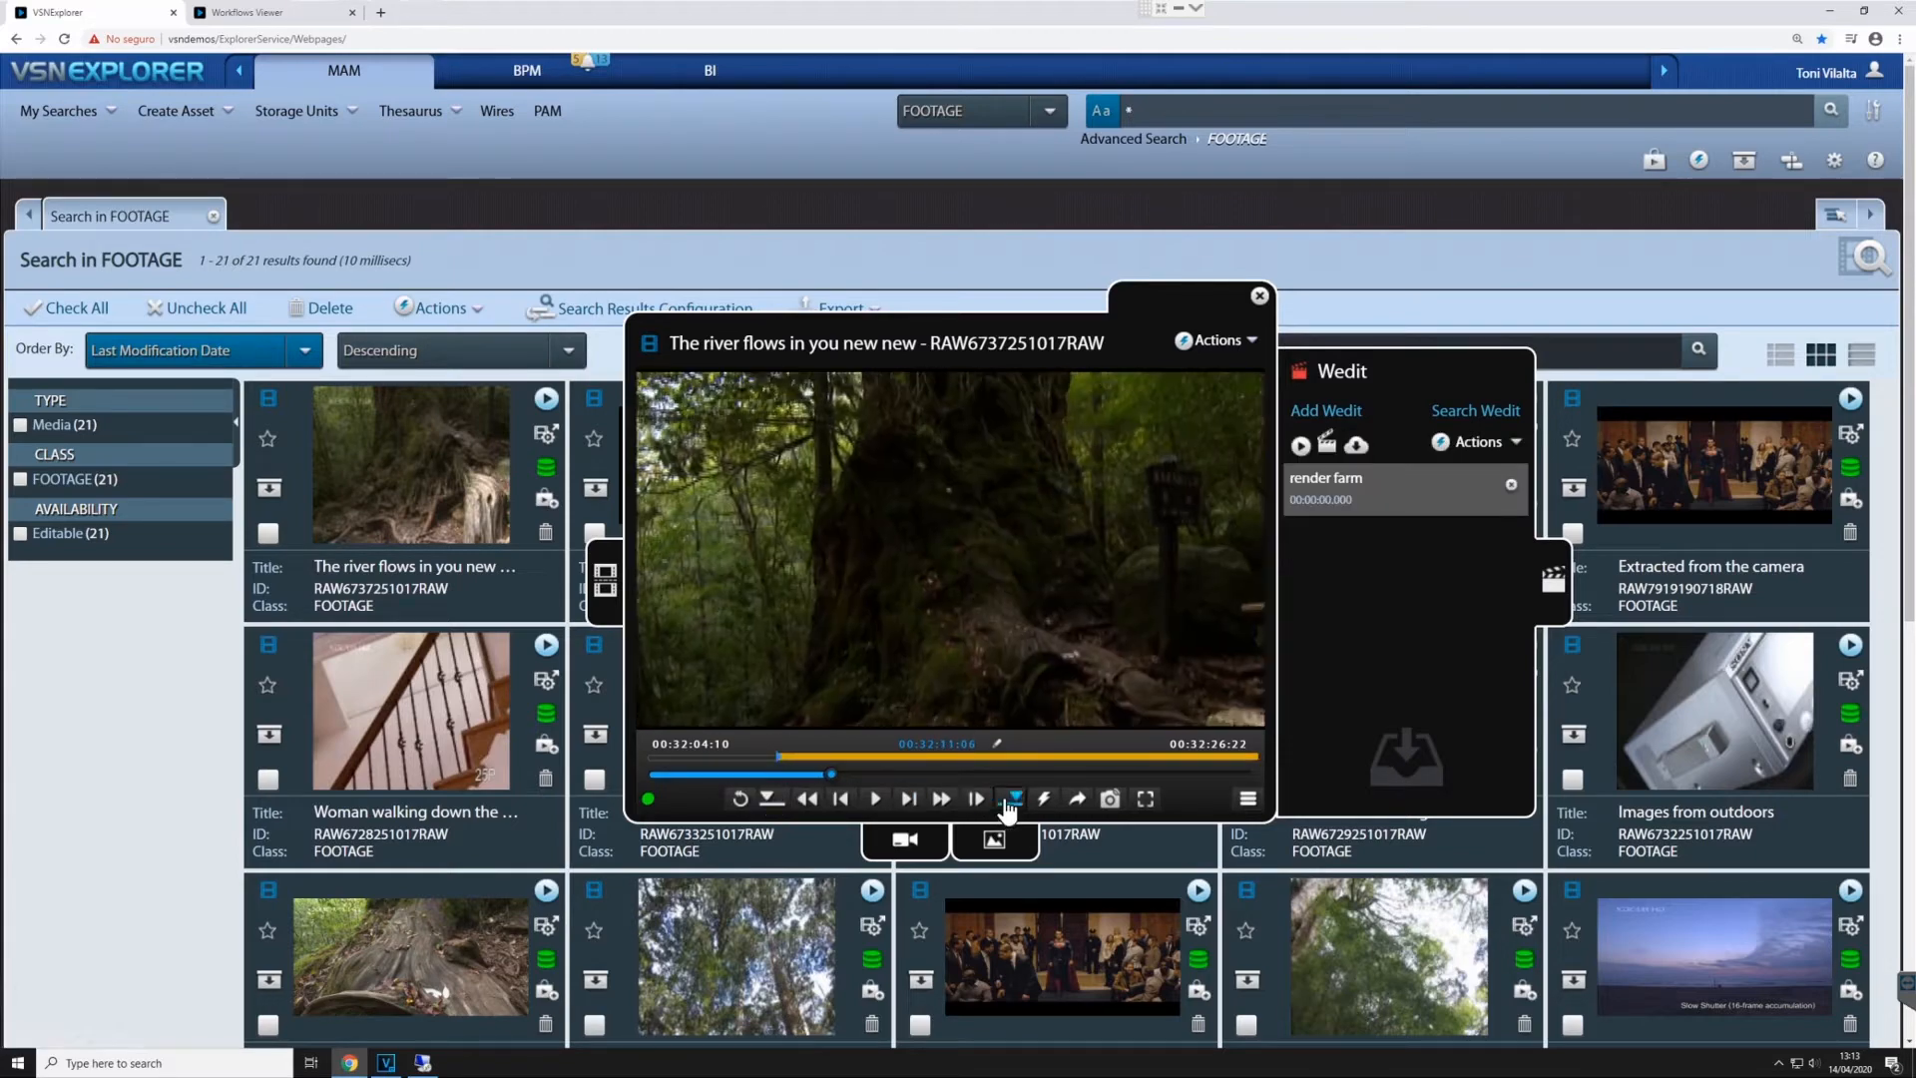
{"action": "left_click", "coordinate": [1014, 799]}
{"action": "left_click", "coordinate": [1077, 798]}
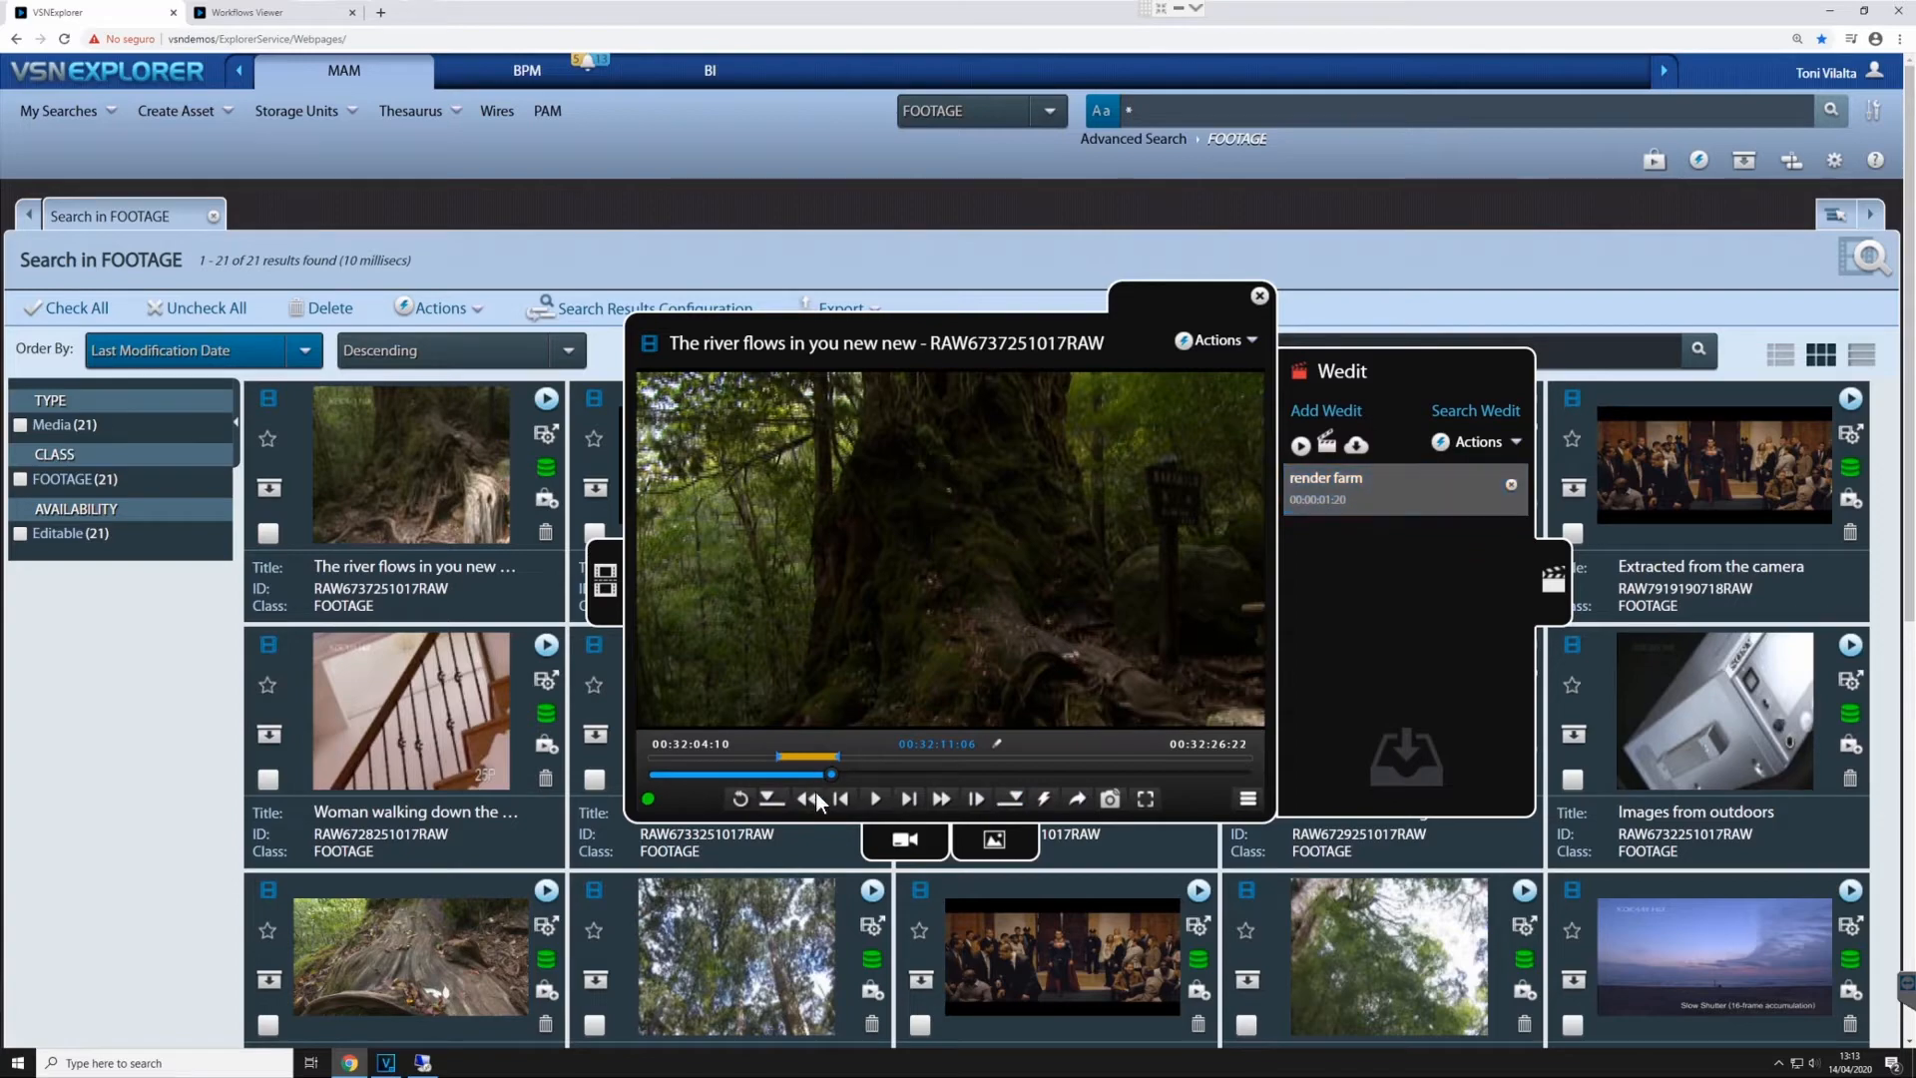
- Mark a second river clip segment from about 00:32:15:10 to 00:32:17:10 and send it to the render farm project
{"action": "left_click", "coordinate": [942, 774]}
{"action": "left_click", "coordinate": [770, 798]}
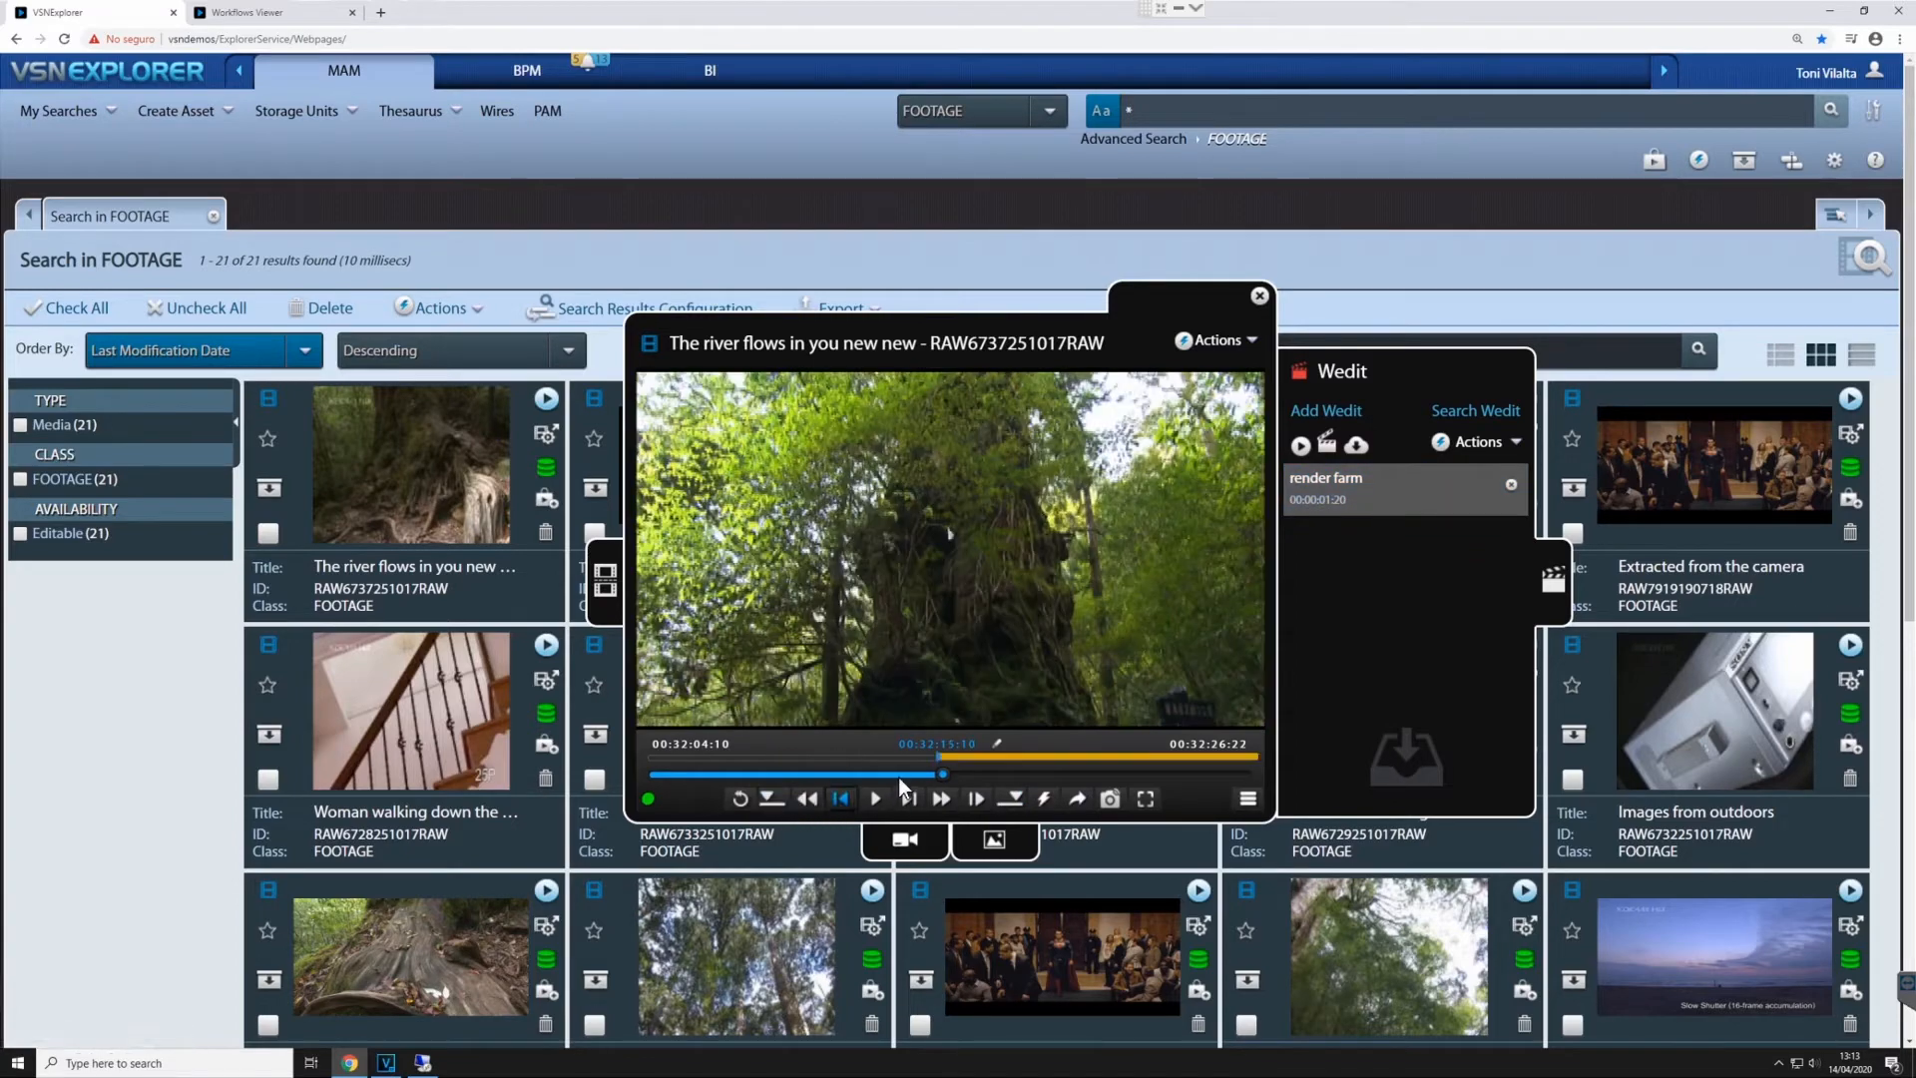
{"action": "left_click", "coordinate": [997, 774]}
{"action": "left_click", "coordinate": [1011, 798]}
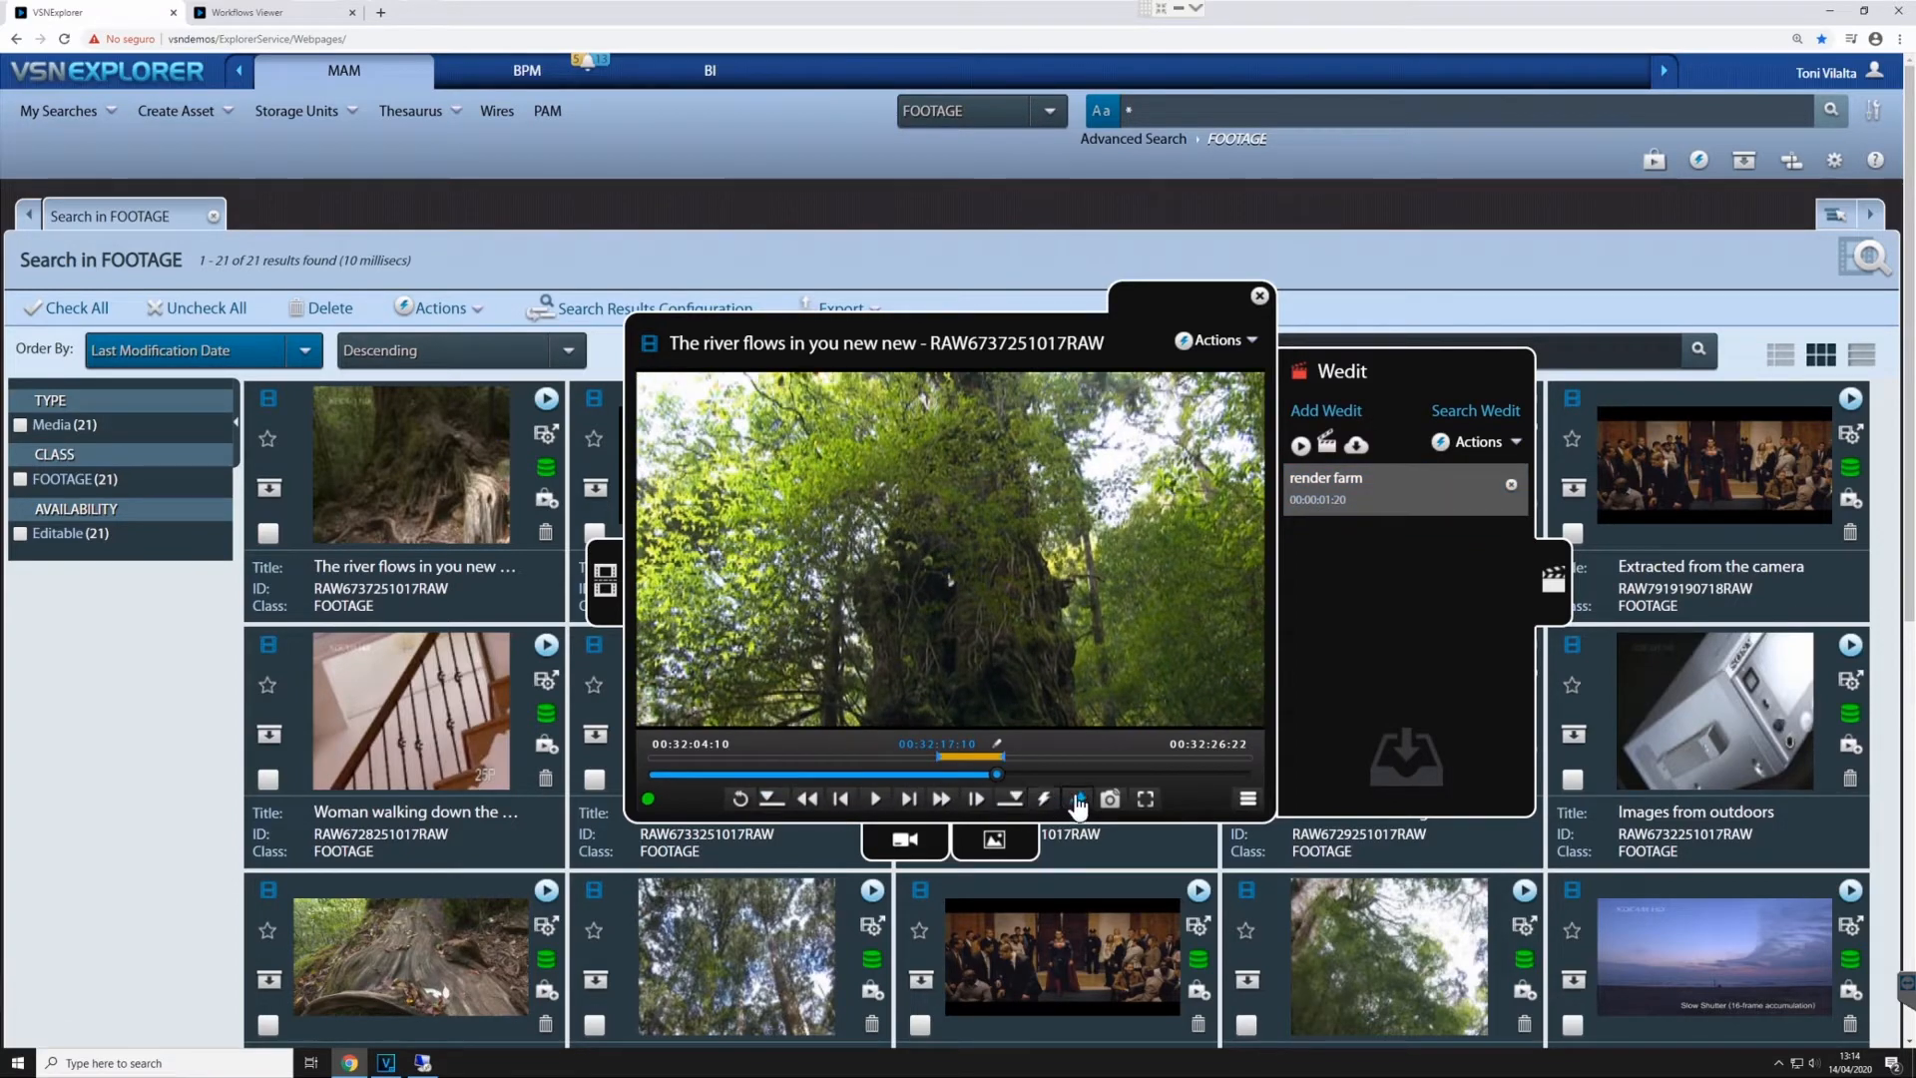
{"action": "left_click", "coordinate": [1077, 798]}
- Open the "Images from outdoors" clip, mark about 00:29:53:21 to 00:29:57:04, and send that segment to the render farm project
{"action": "left_click", "coordinate": [1850, 644]}
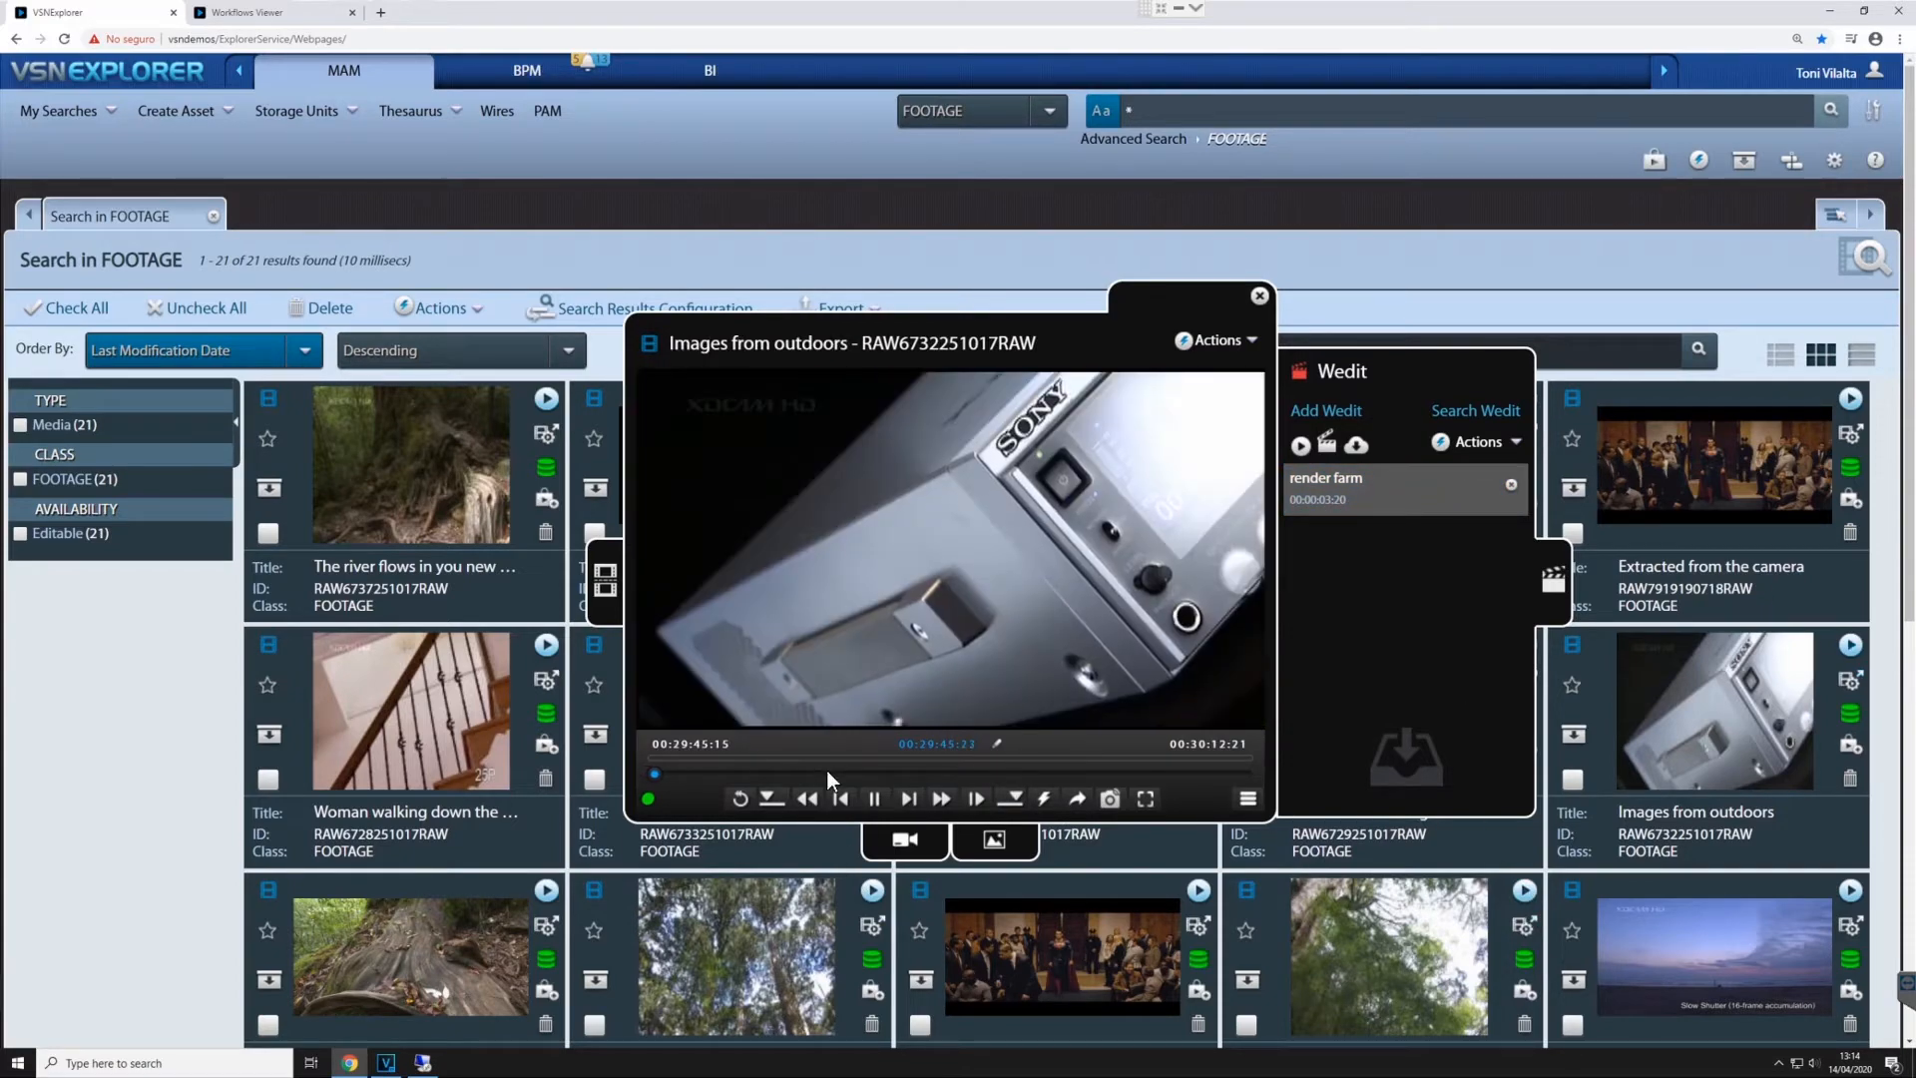
{"action": "left_click", "coordinate": [831, 775]}
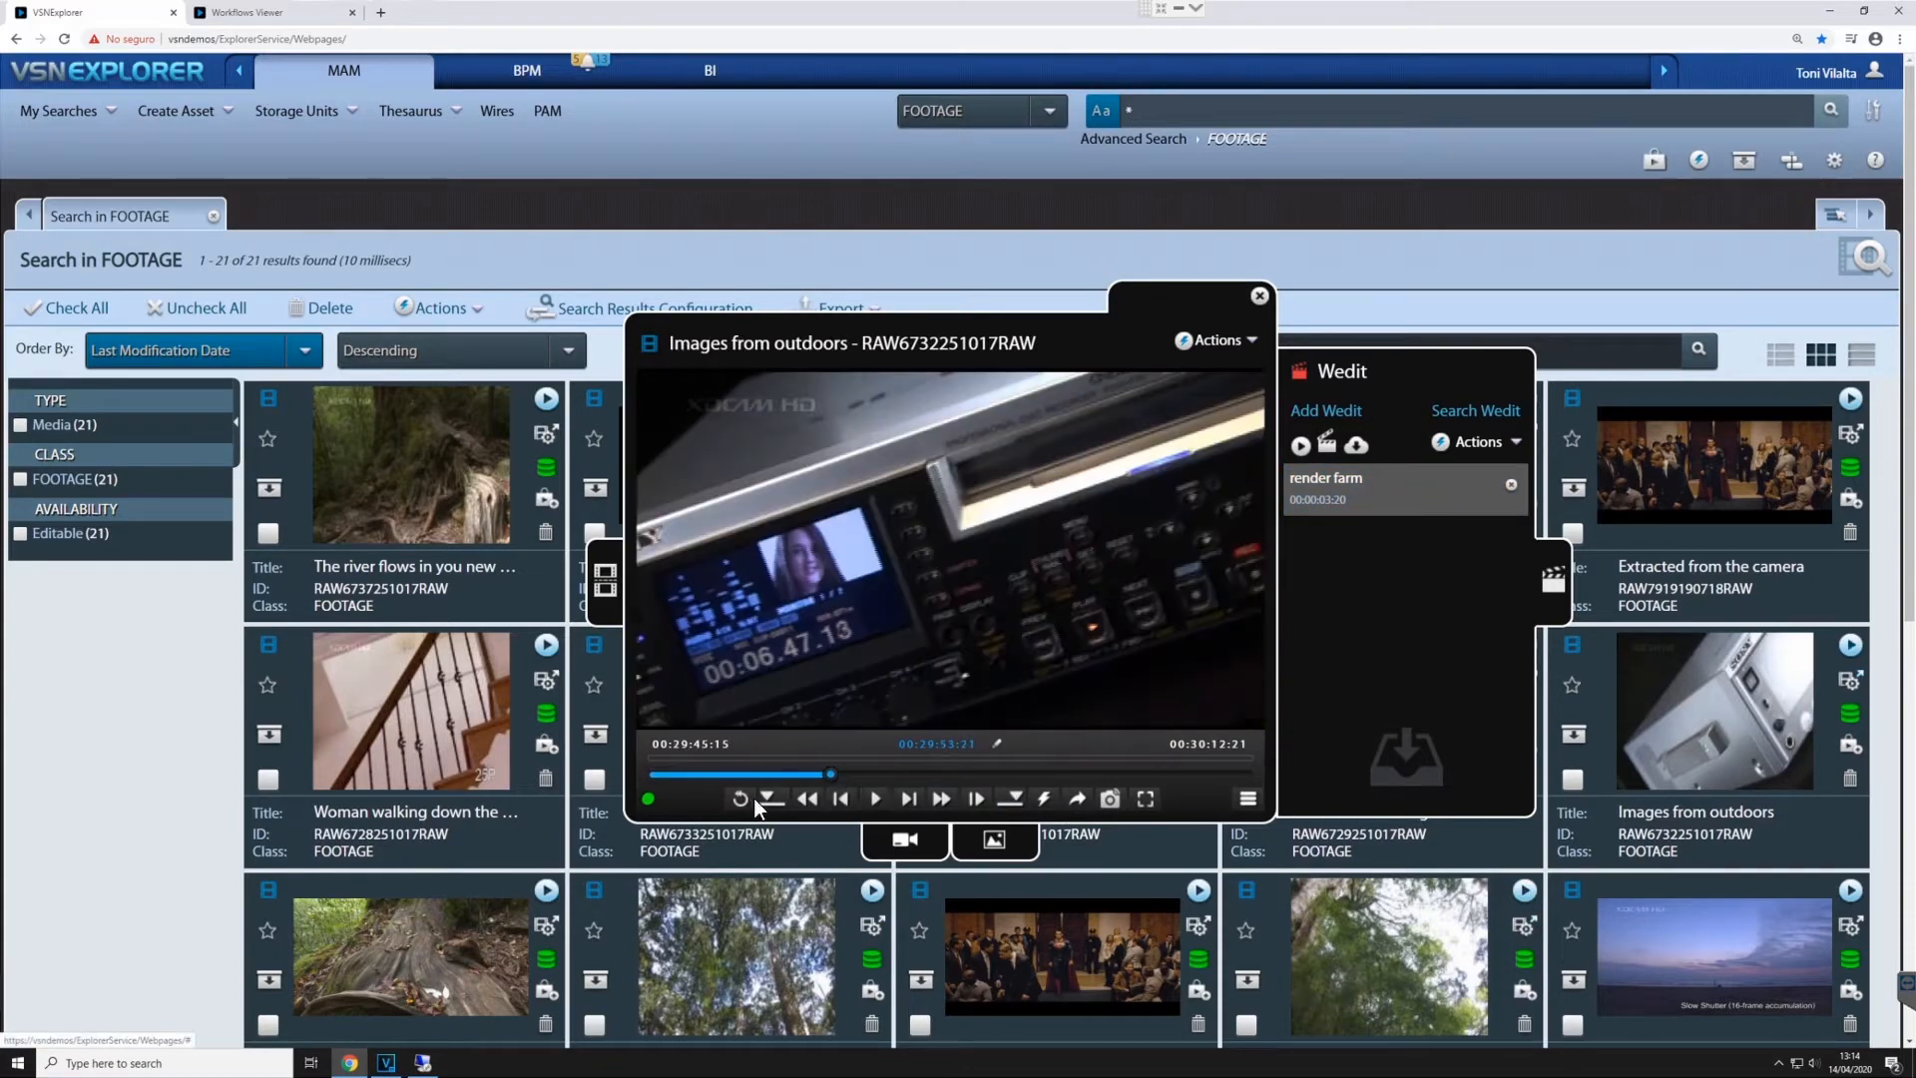
{"action": "left_click", "coordinate": [907, 776]}
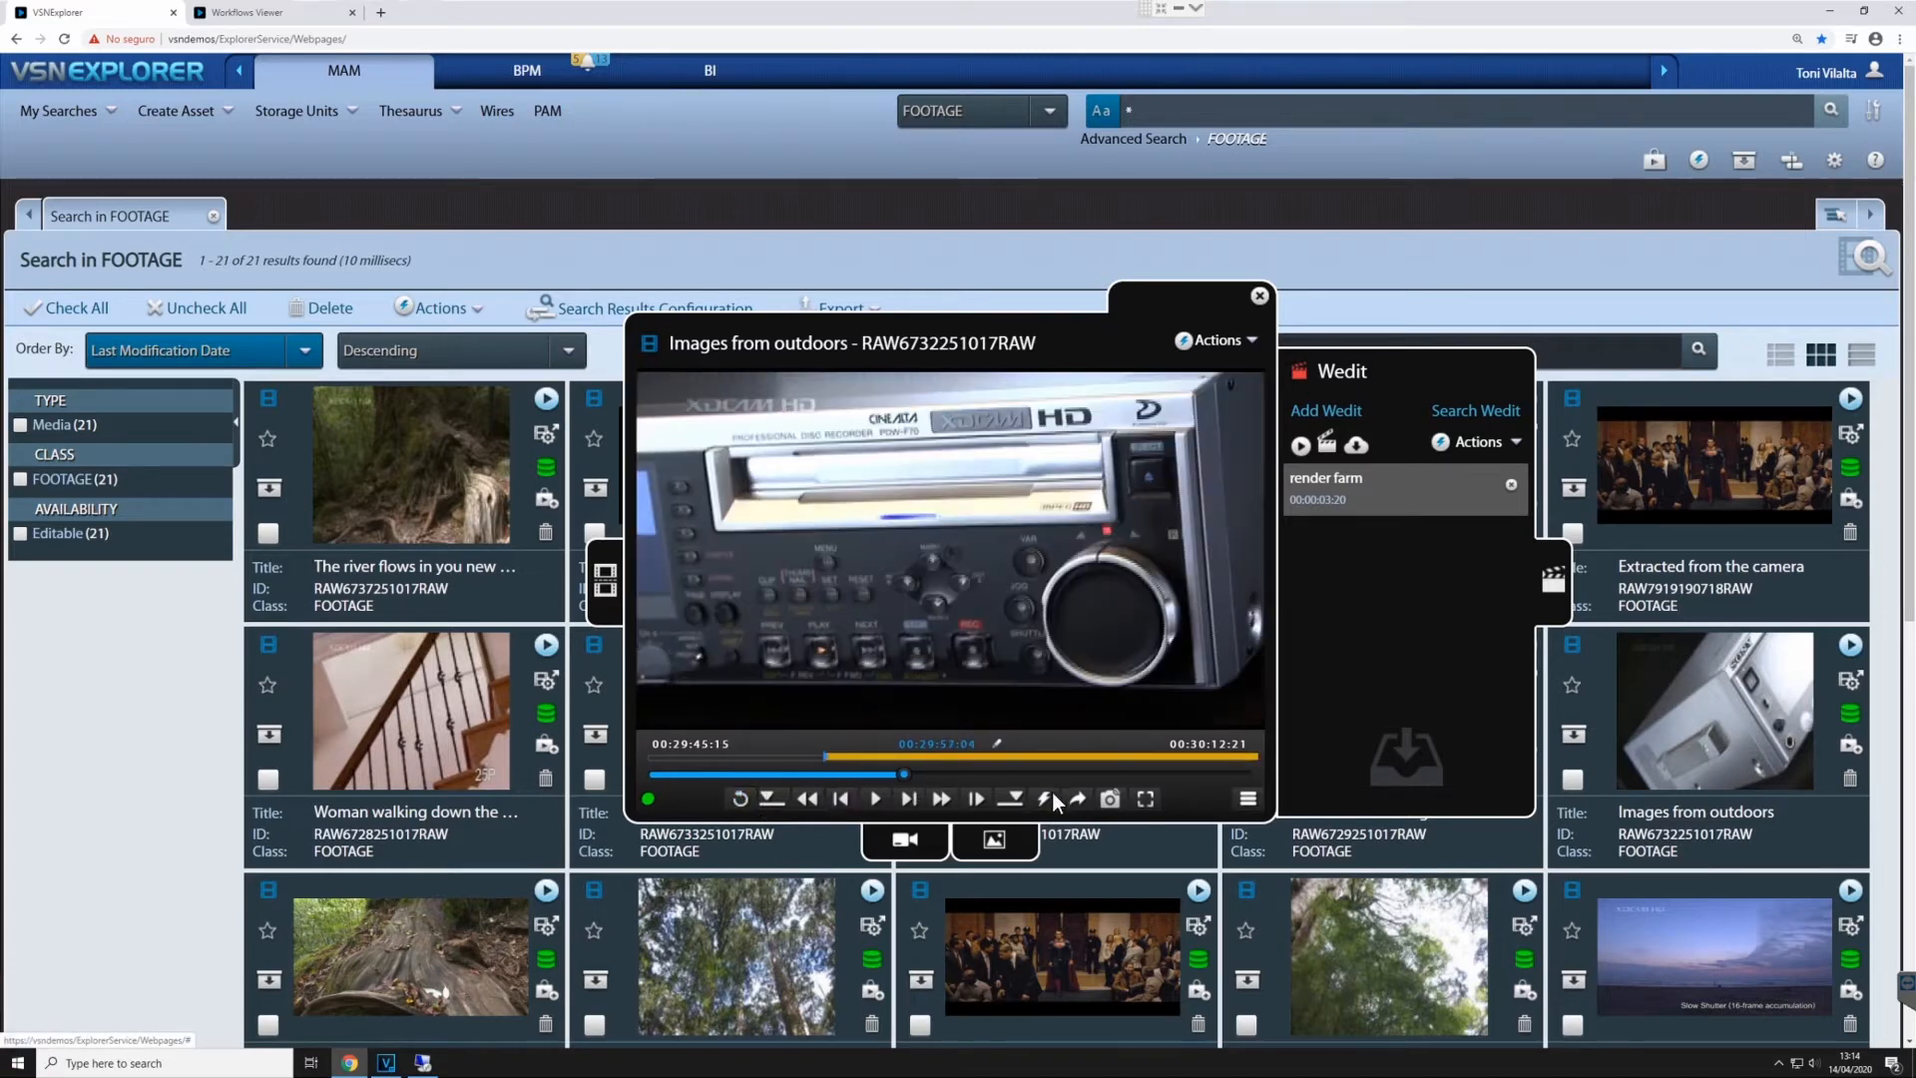
{"action": "left_click", "coordinate": [1011, 799]}
{"action": "left_click_drag", "start_coordinate": [1080, 803], "coordinate": [1341, 488]}
- Open the render farm project in the full-screen Wedit editor and search all assets with *
{"action": "left_click", "coordinate": [1323, 442]}
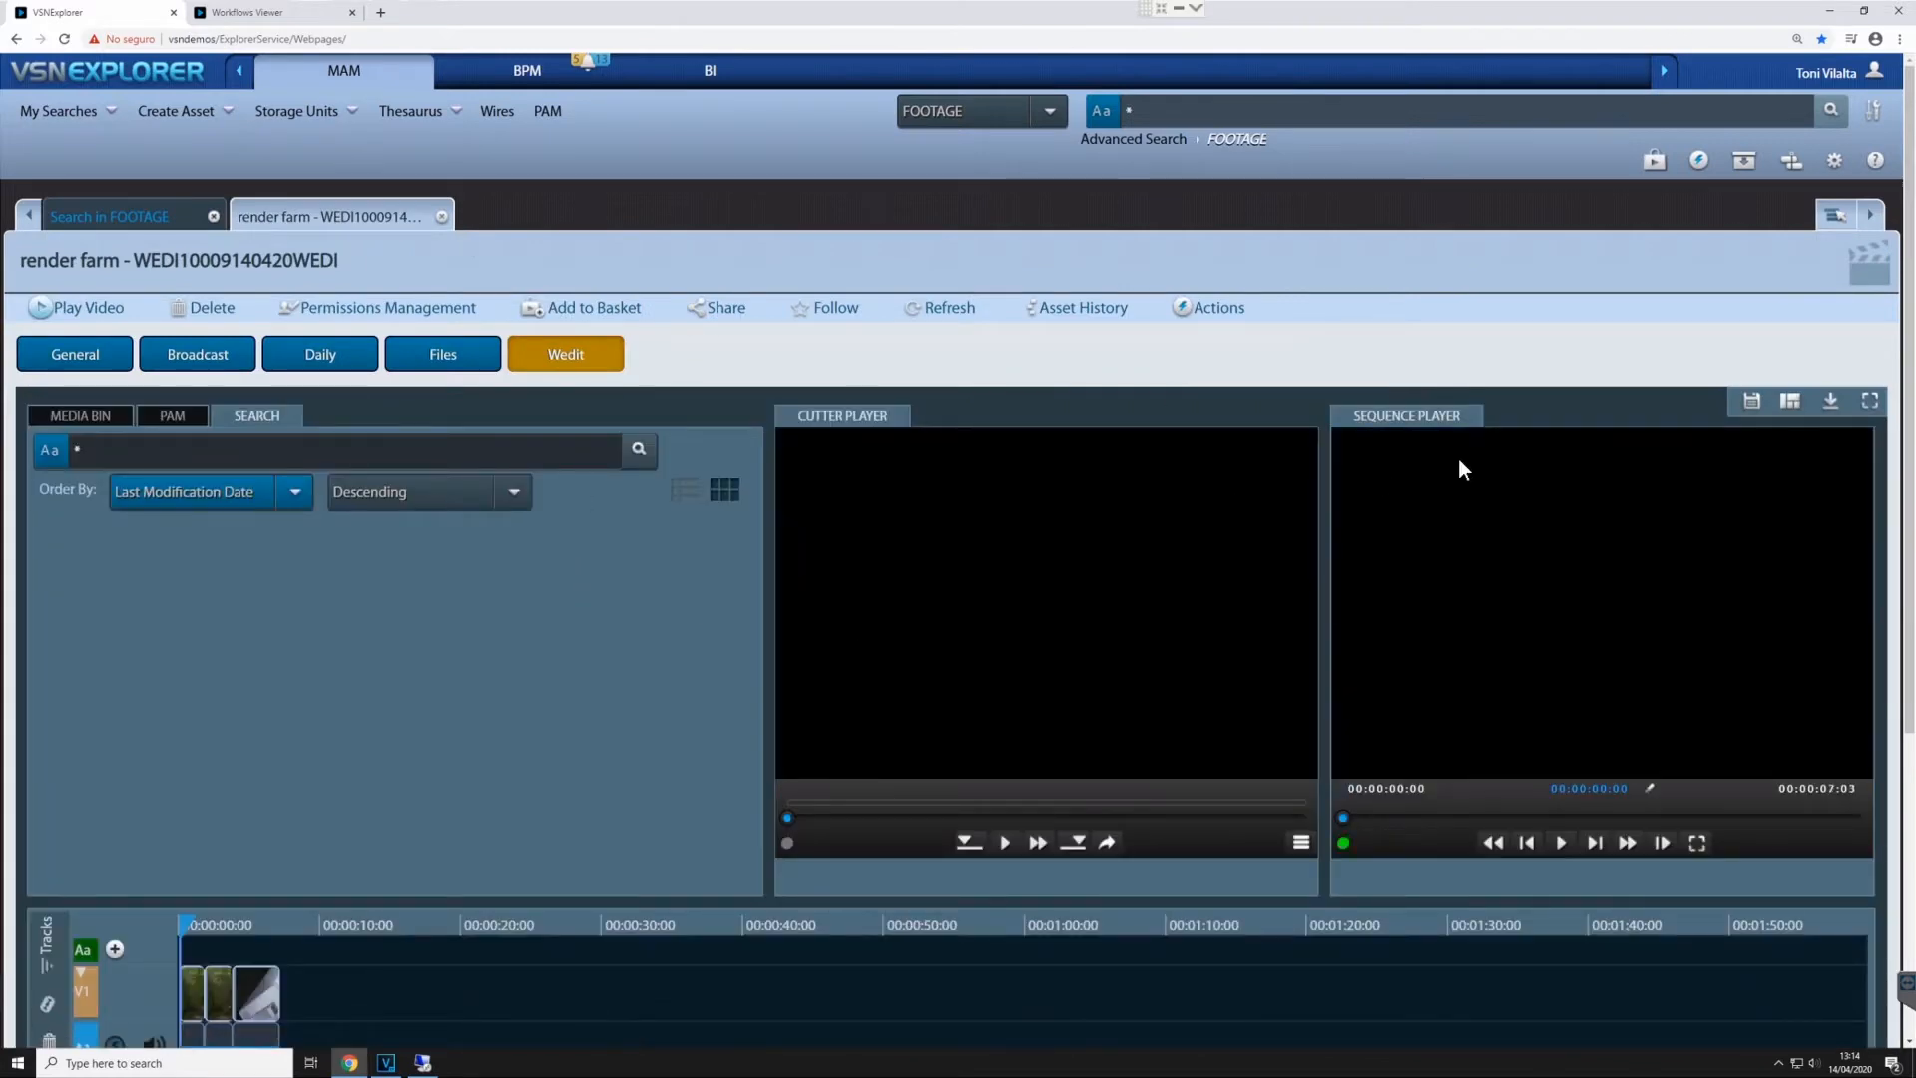
{"action": "left_click", "coordinate": [1869, 400]}
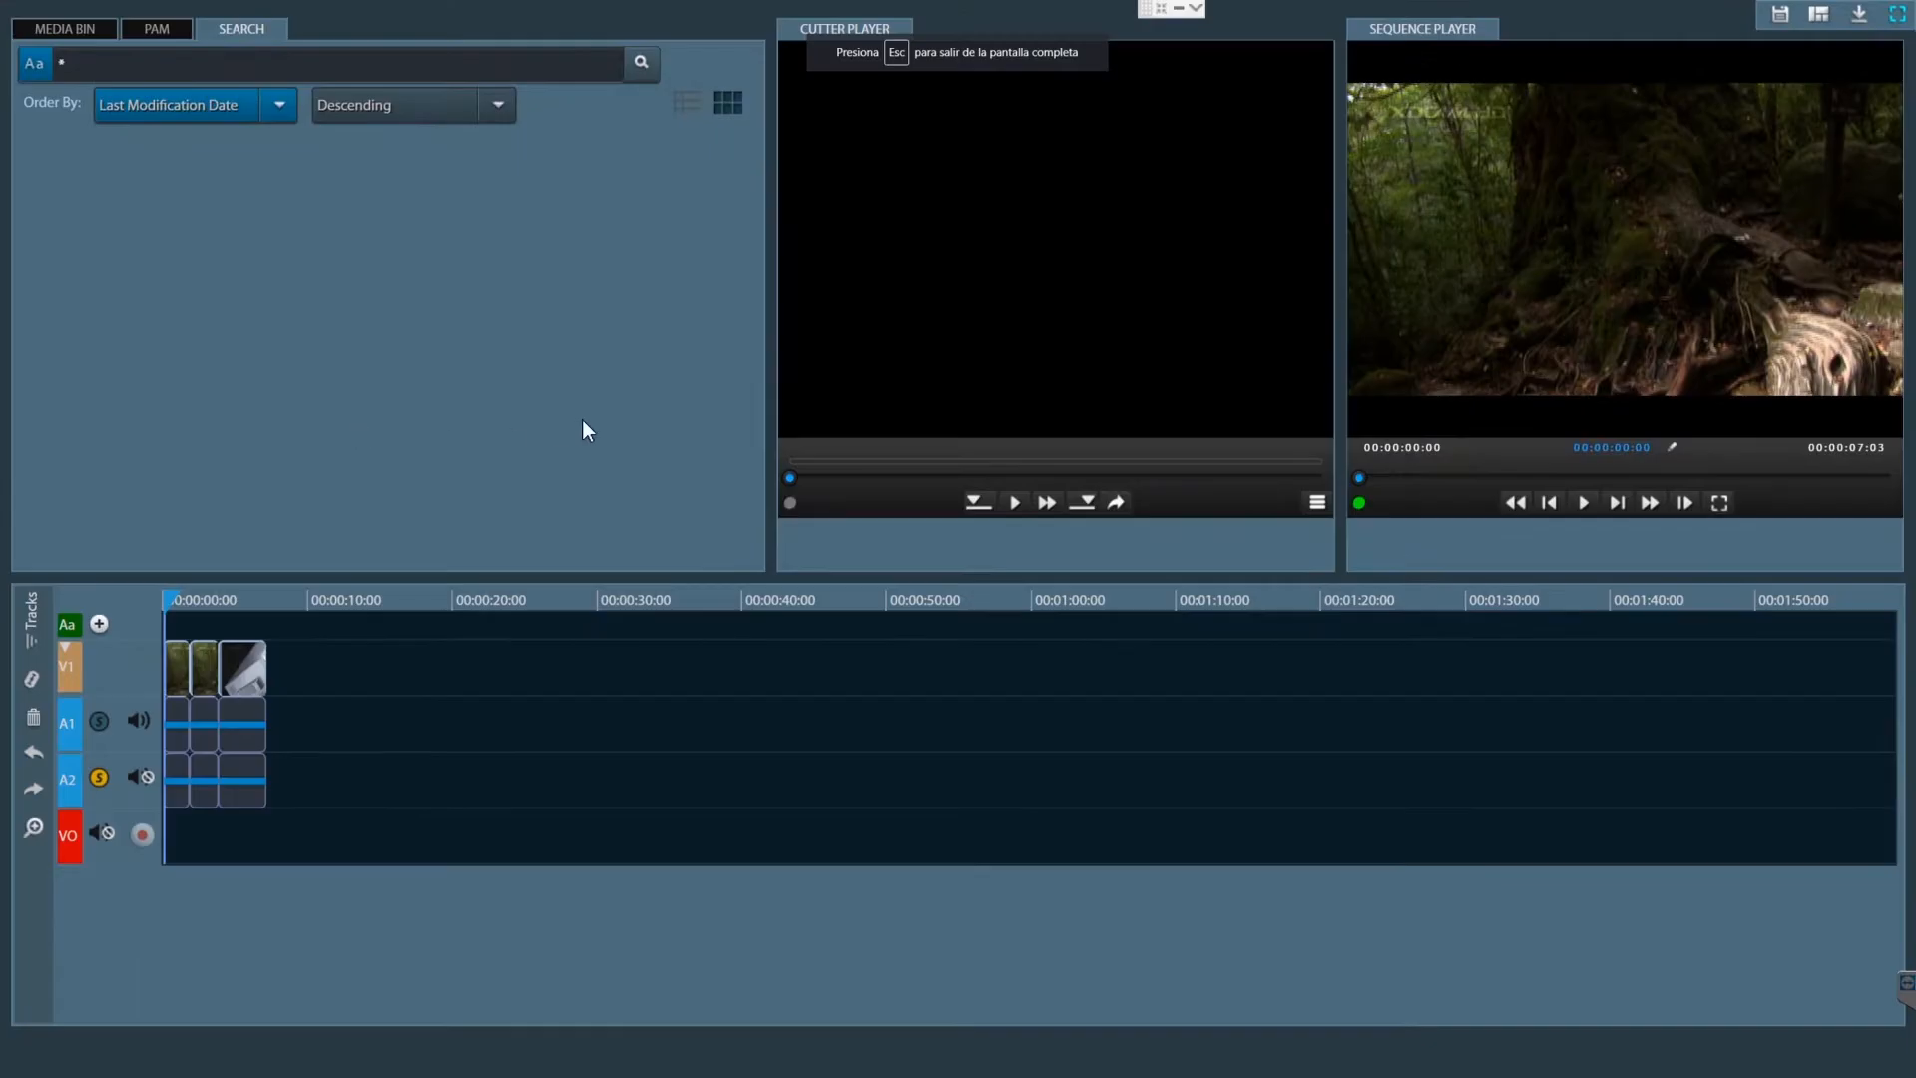
{"action": "left_click", "coordinate": [644, 64]}
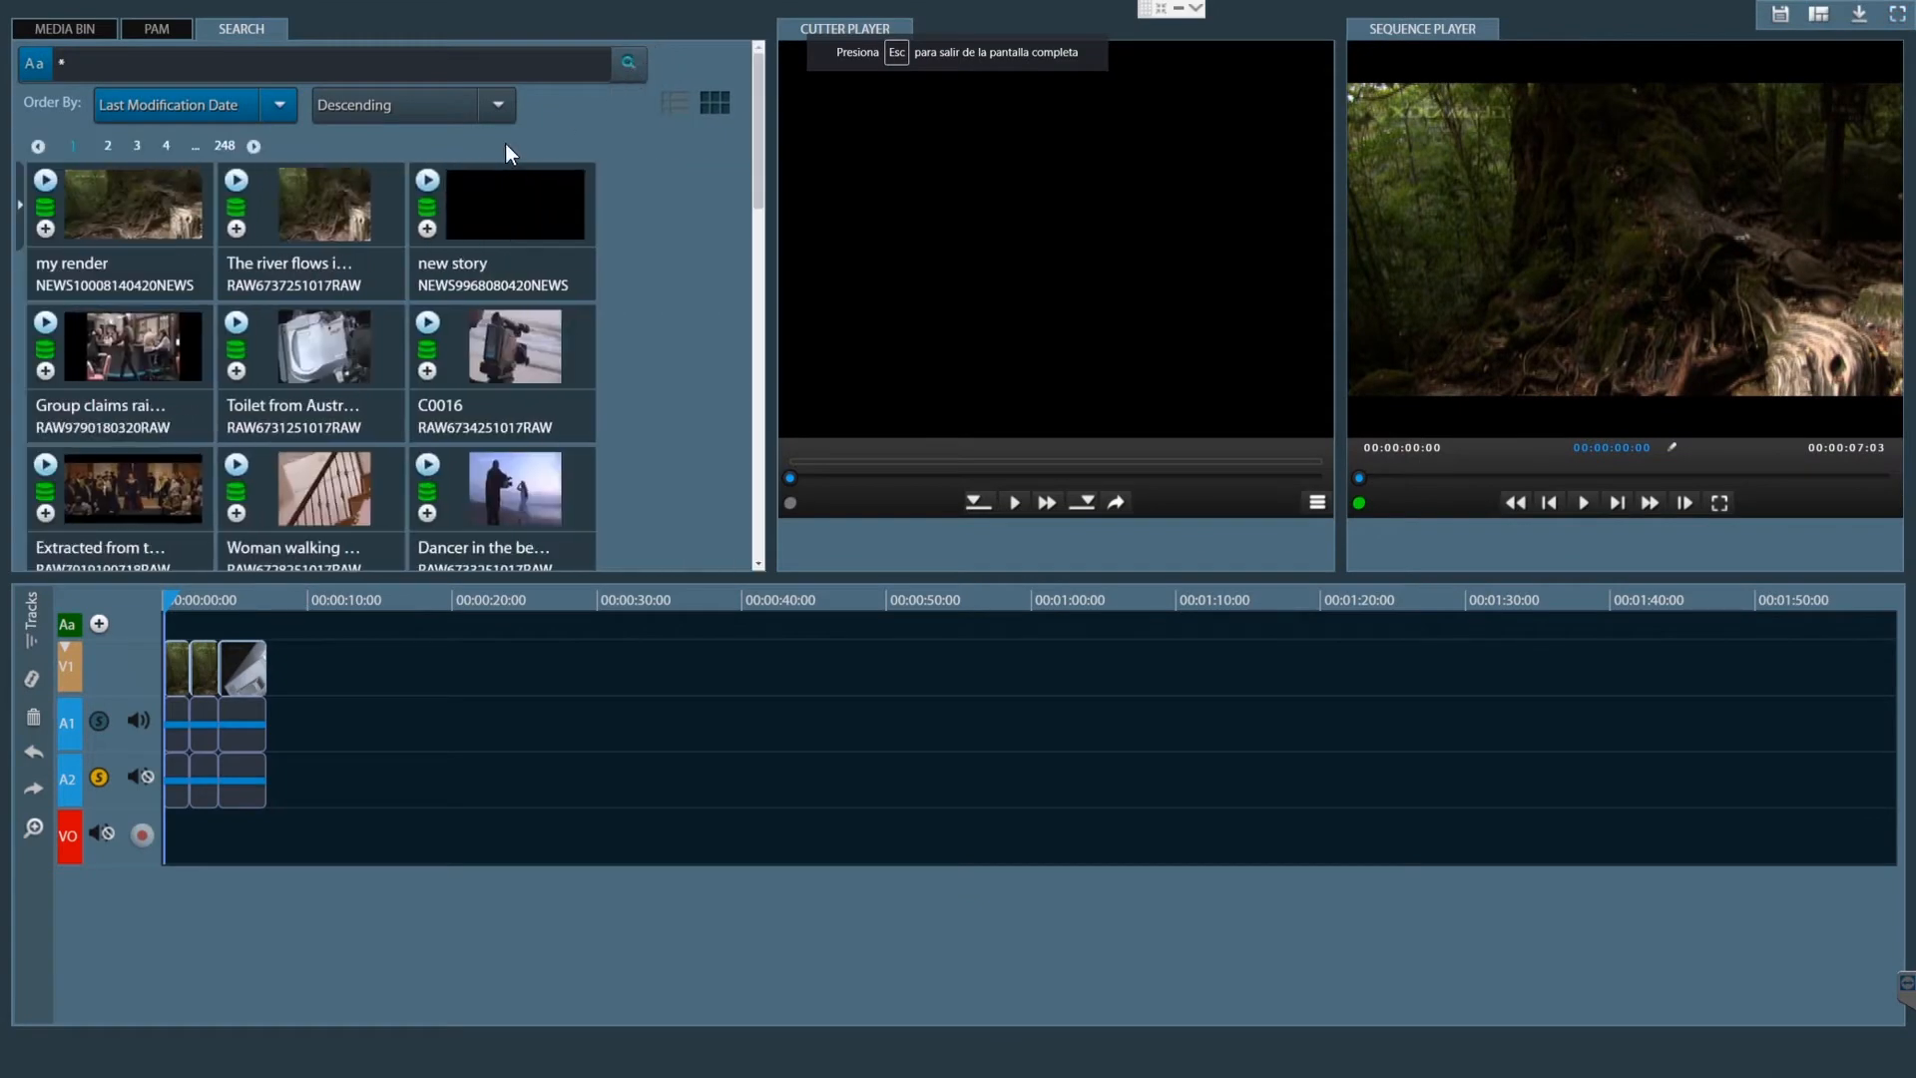
- Browse the assets in the PAM News category, and return to the asset search results
{"action": "left_click", "coordinate": [157, 29]}
{"action": "left_click", "coordinate": [30, 60]}
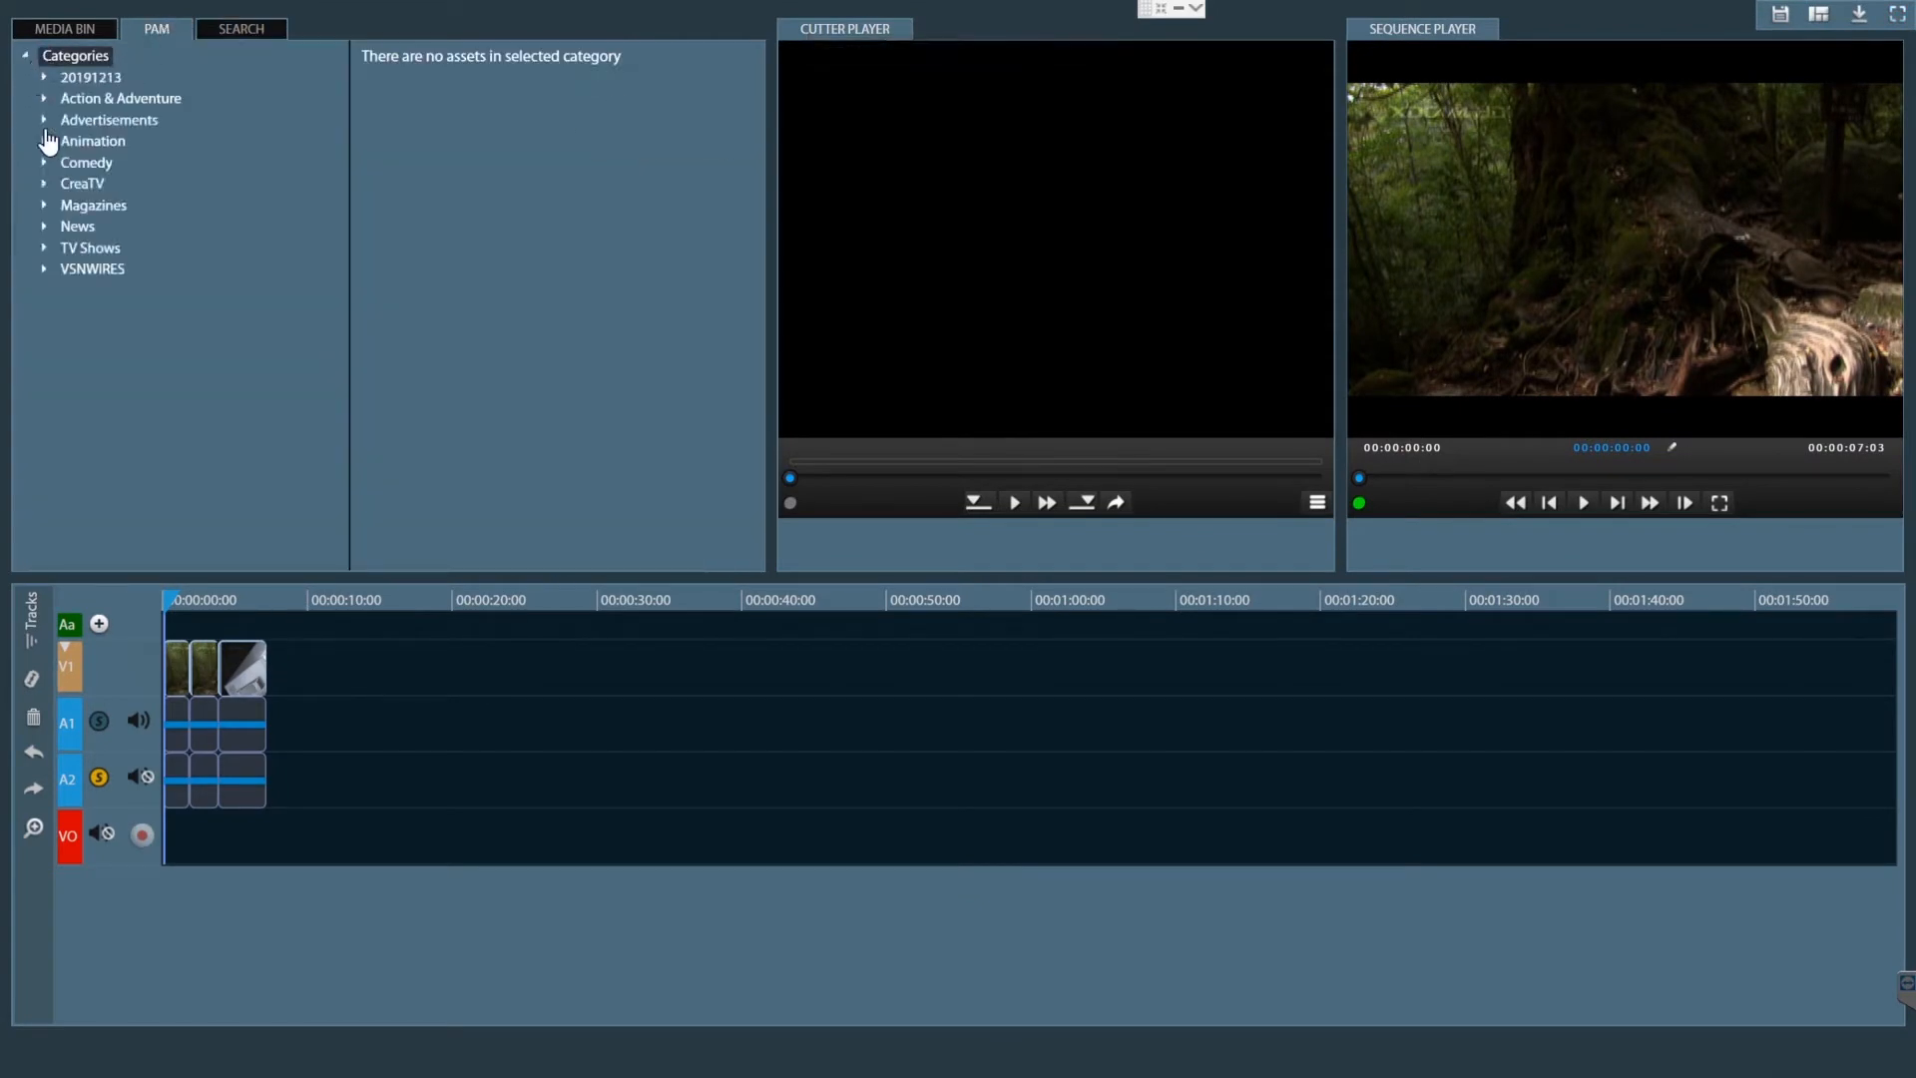
{"action": "left_click", "coordinate": [77, 227]}
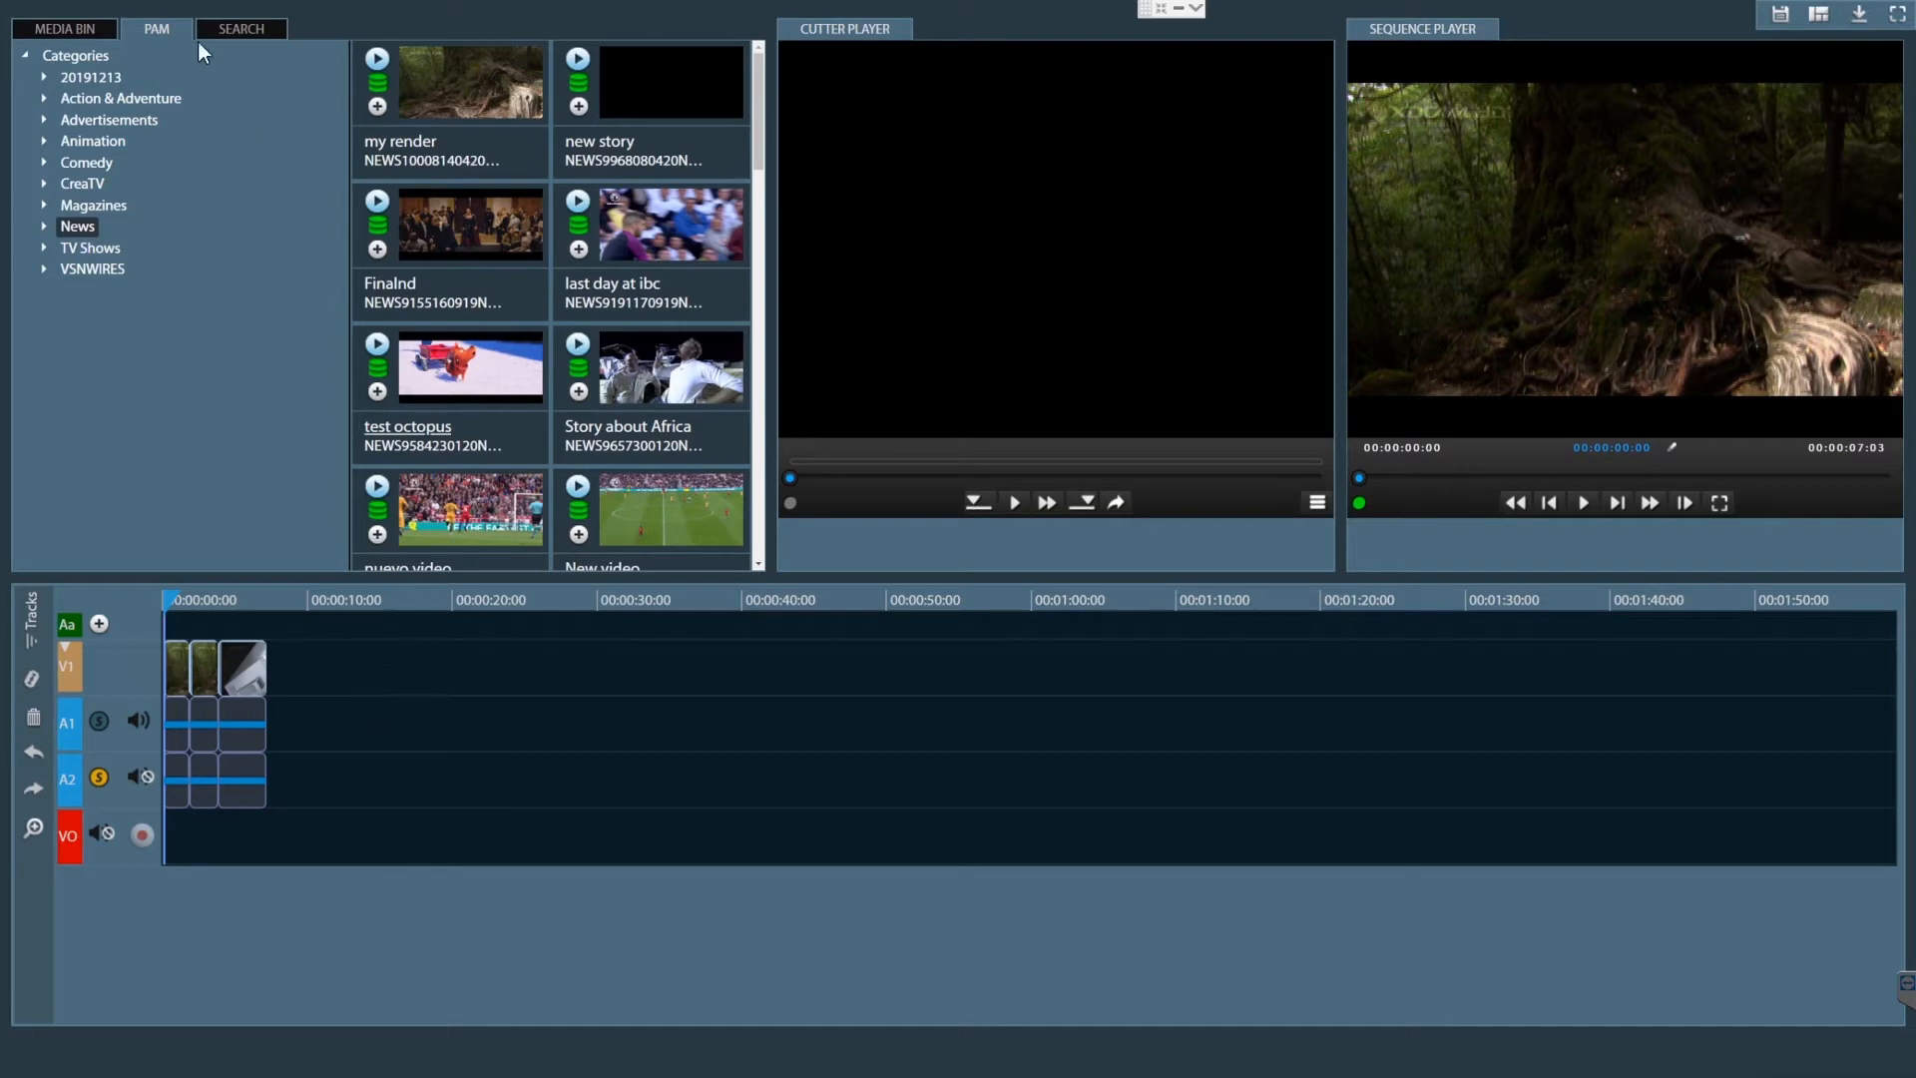
{"action": "left_click", "coordinate": [222, 29]}
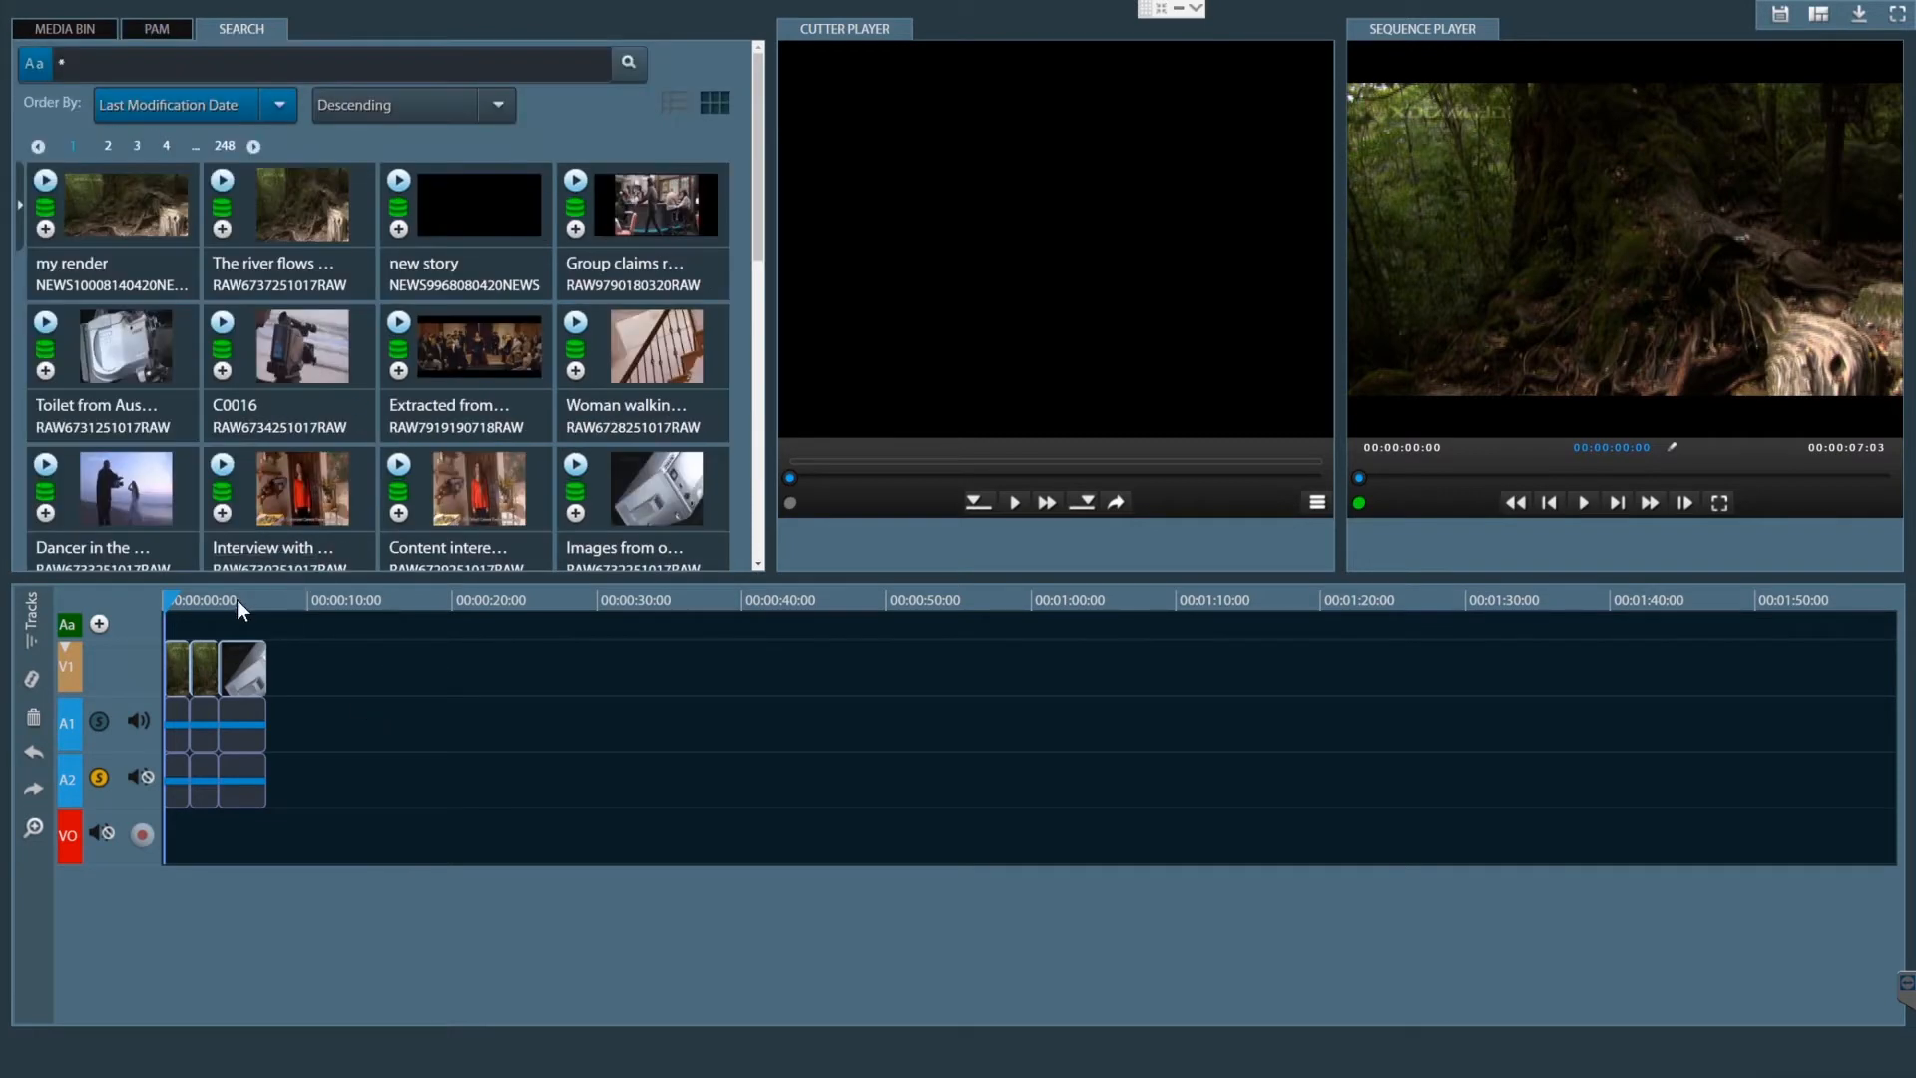
- Split the second clip on the timeline at about 00:00:02:19
{"action": "left_click", "coordinate": [237, 600]}
{"action": "left_click", "coordinate": [33, 827]}
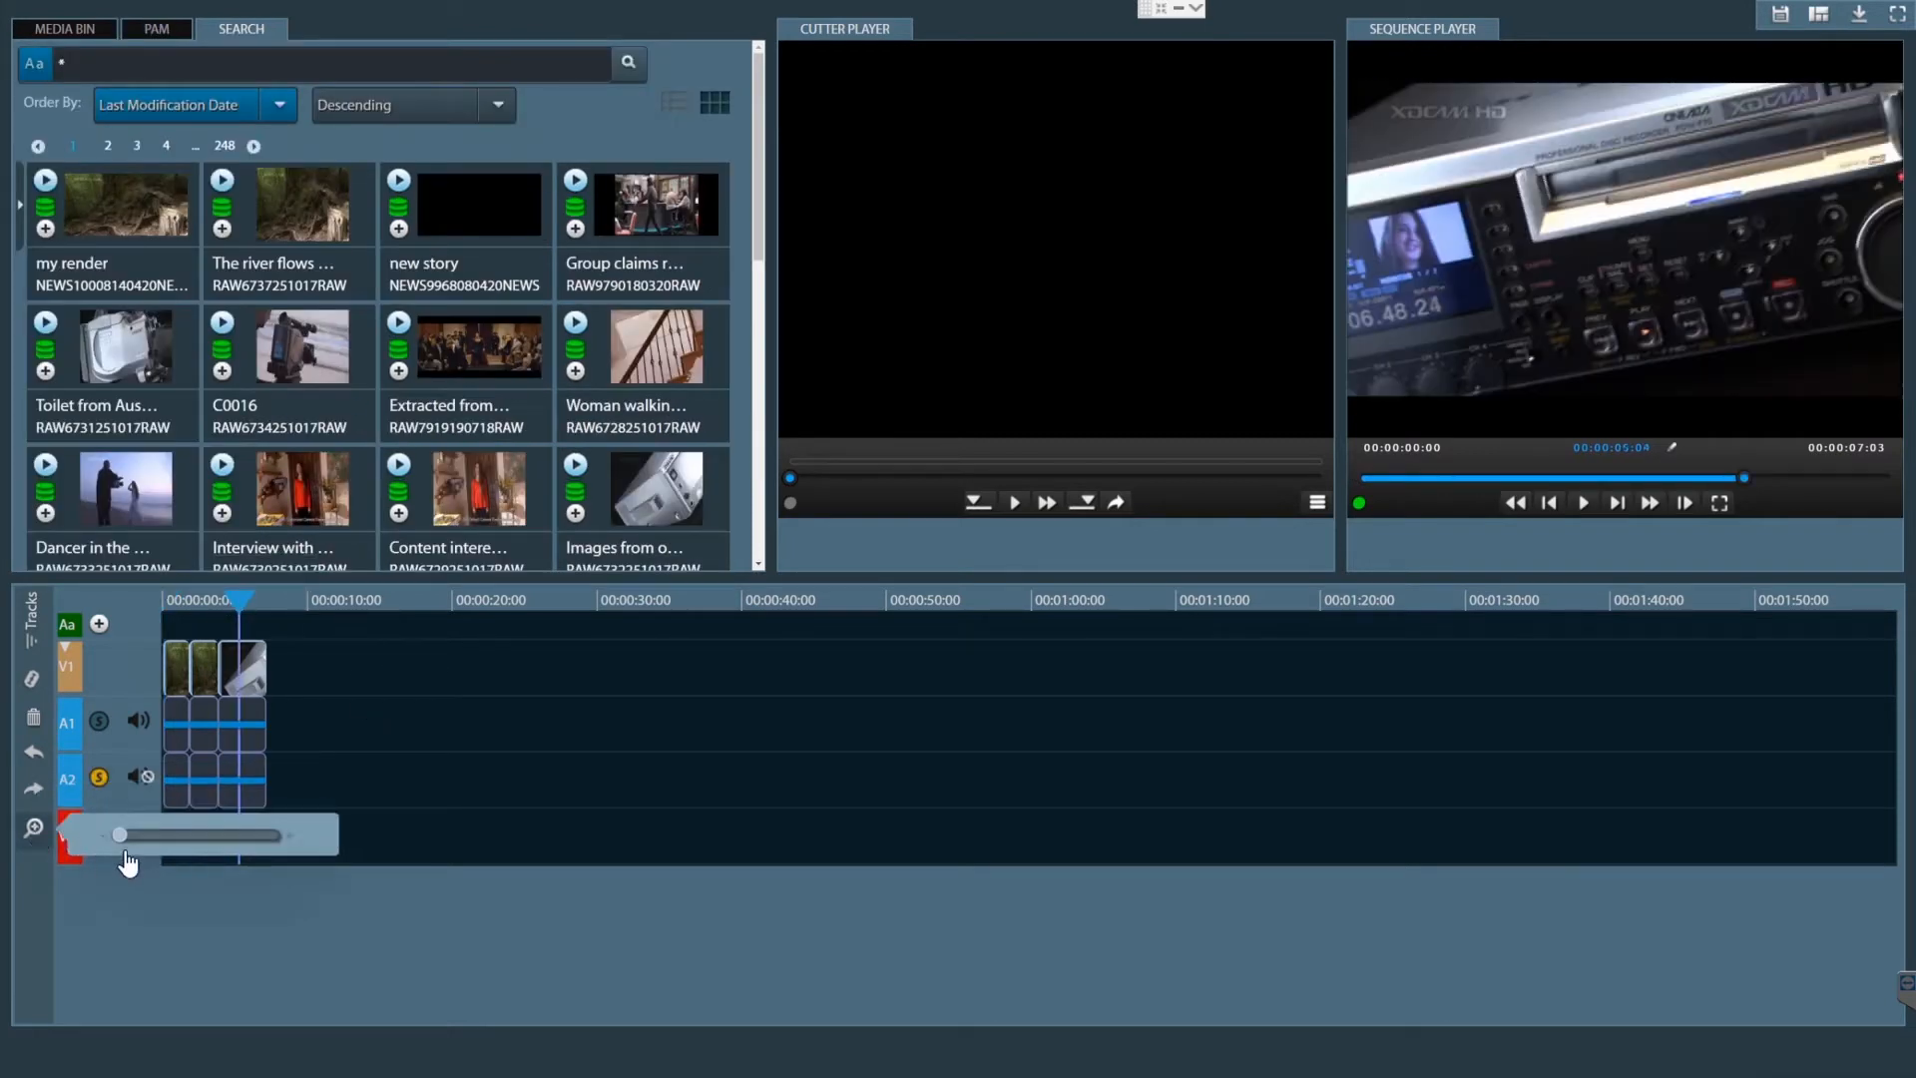
{"action": "left_click_drag", "start_coordinate": [120, 836], "coordinate": [230, 837]}
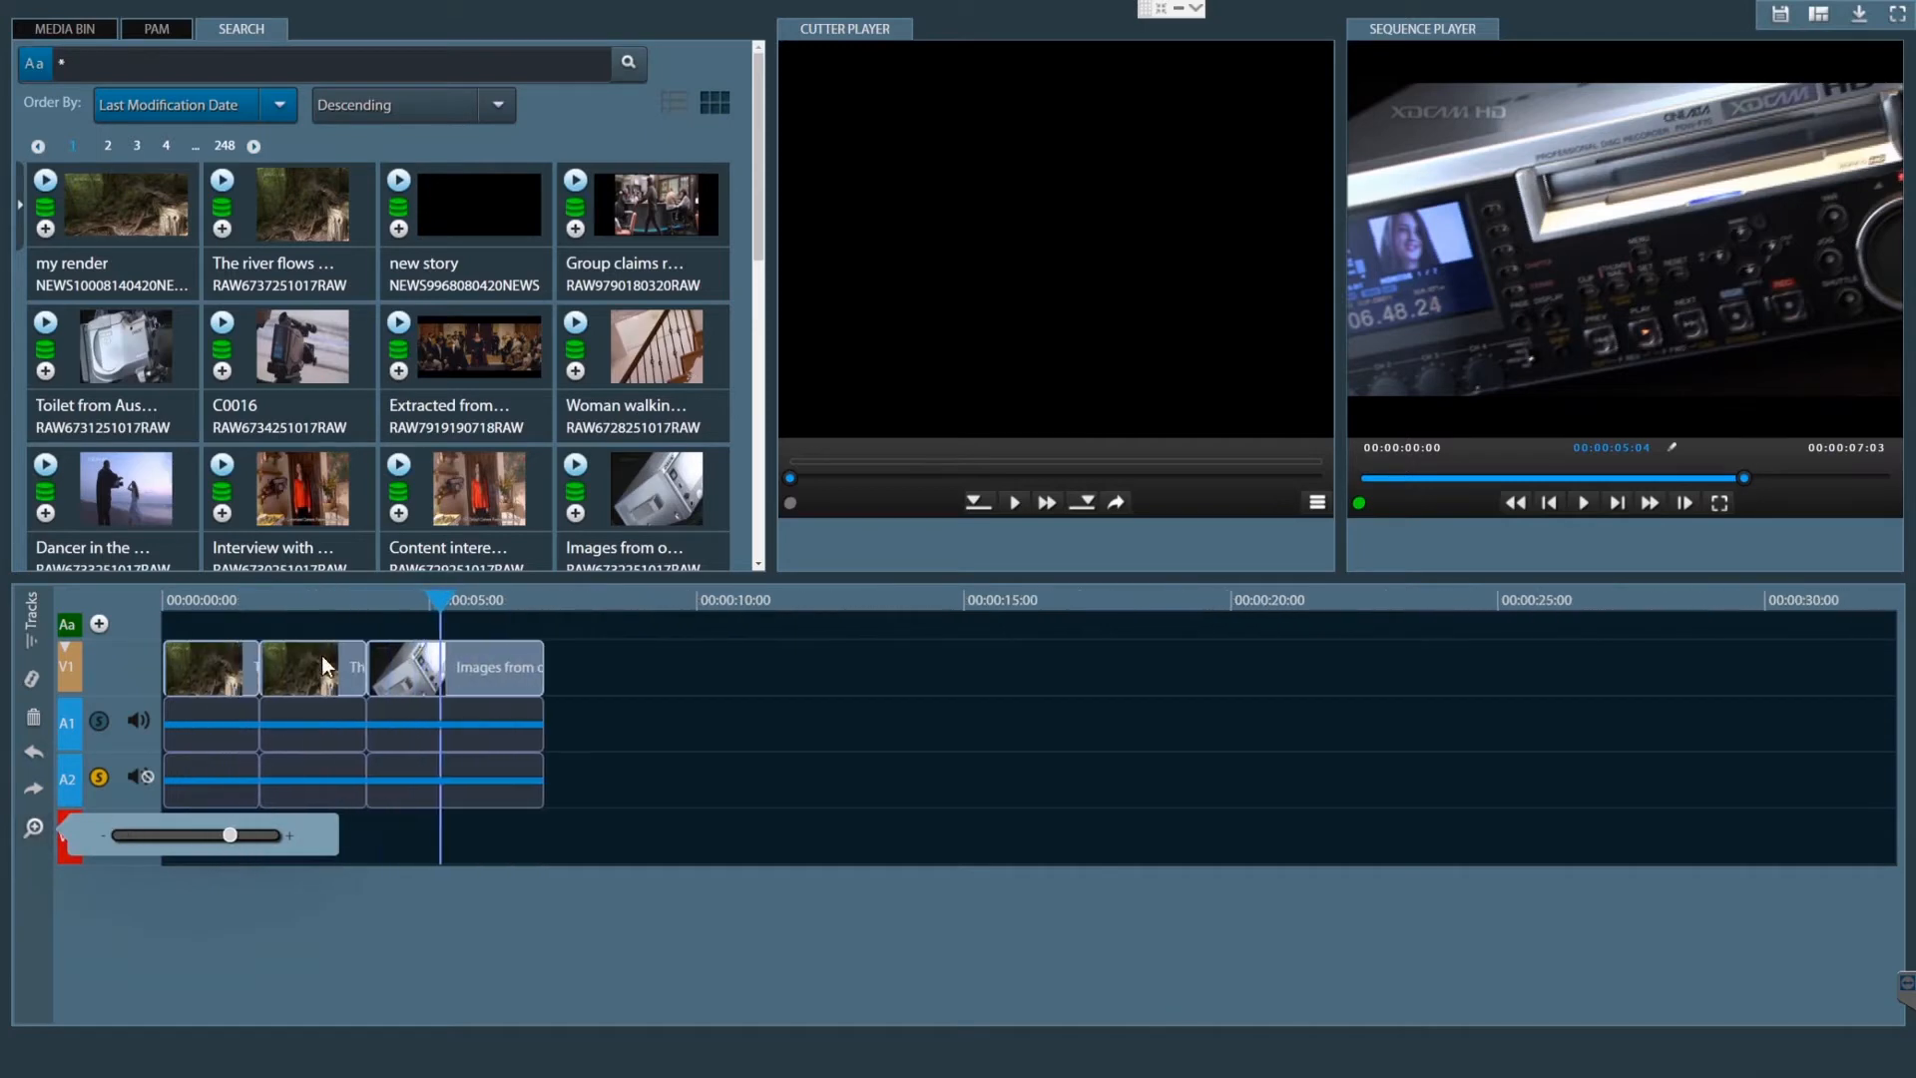
{"action": "left_click", "coordinate": [307, 600]}
{"action": "left_click", "coordinate": [290, 674]}
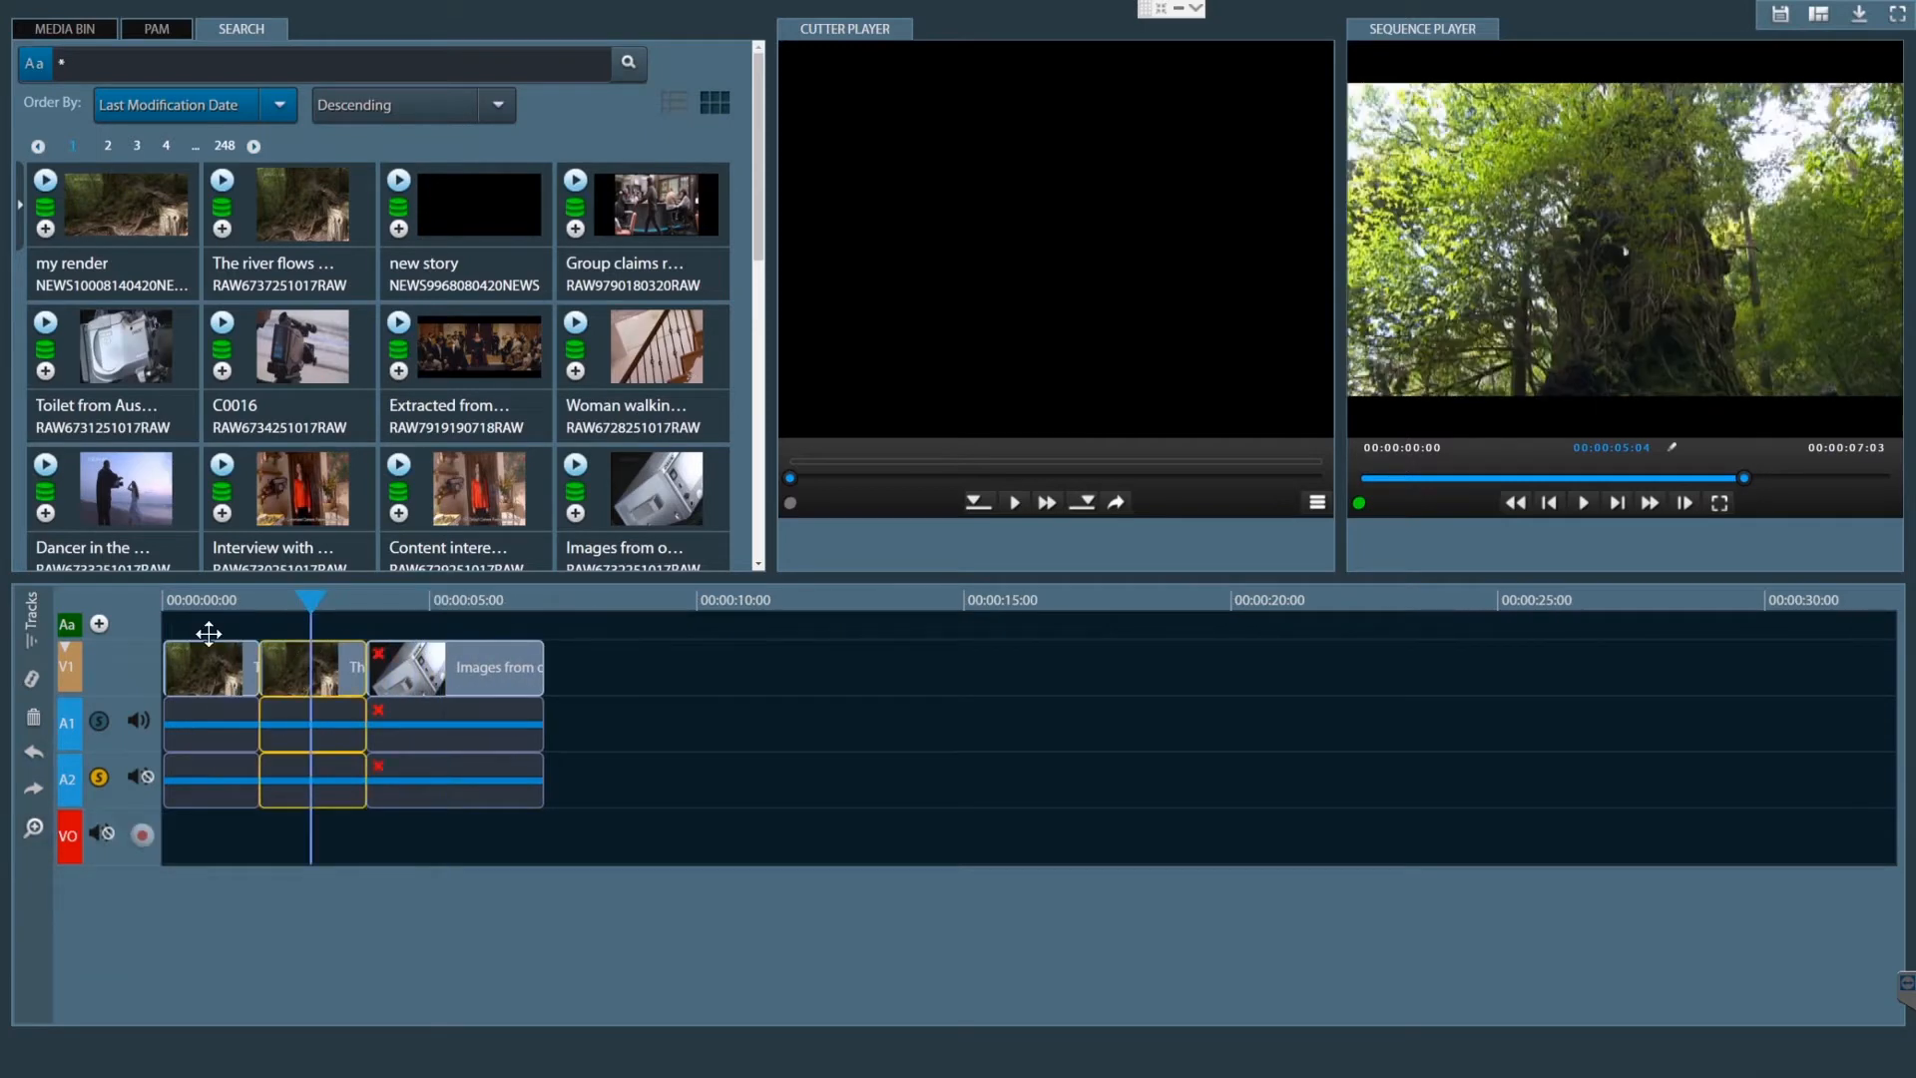
{"action": "left_click", "coordinate": [36, 686]}
- Split the "Images from outdoors" clip on the timeline at about 5 seconds
{"action": "left_click", "coordinate": [431, 602]}
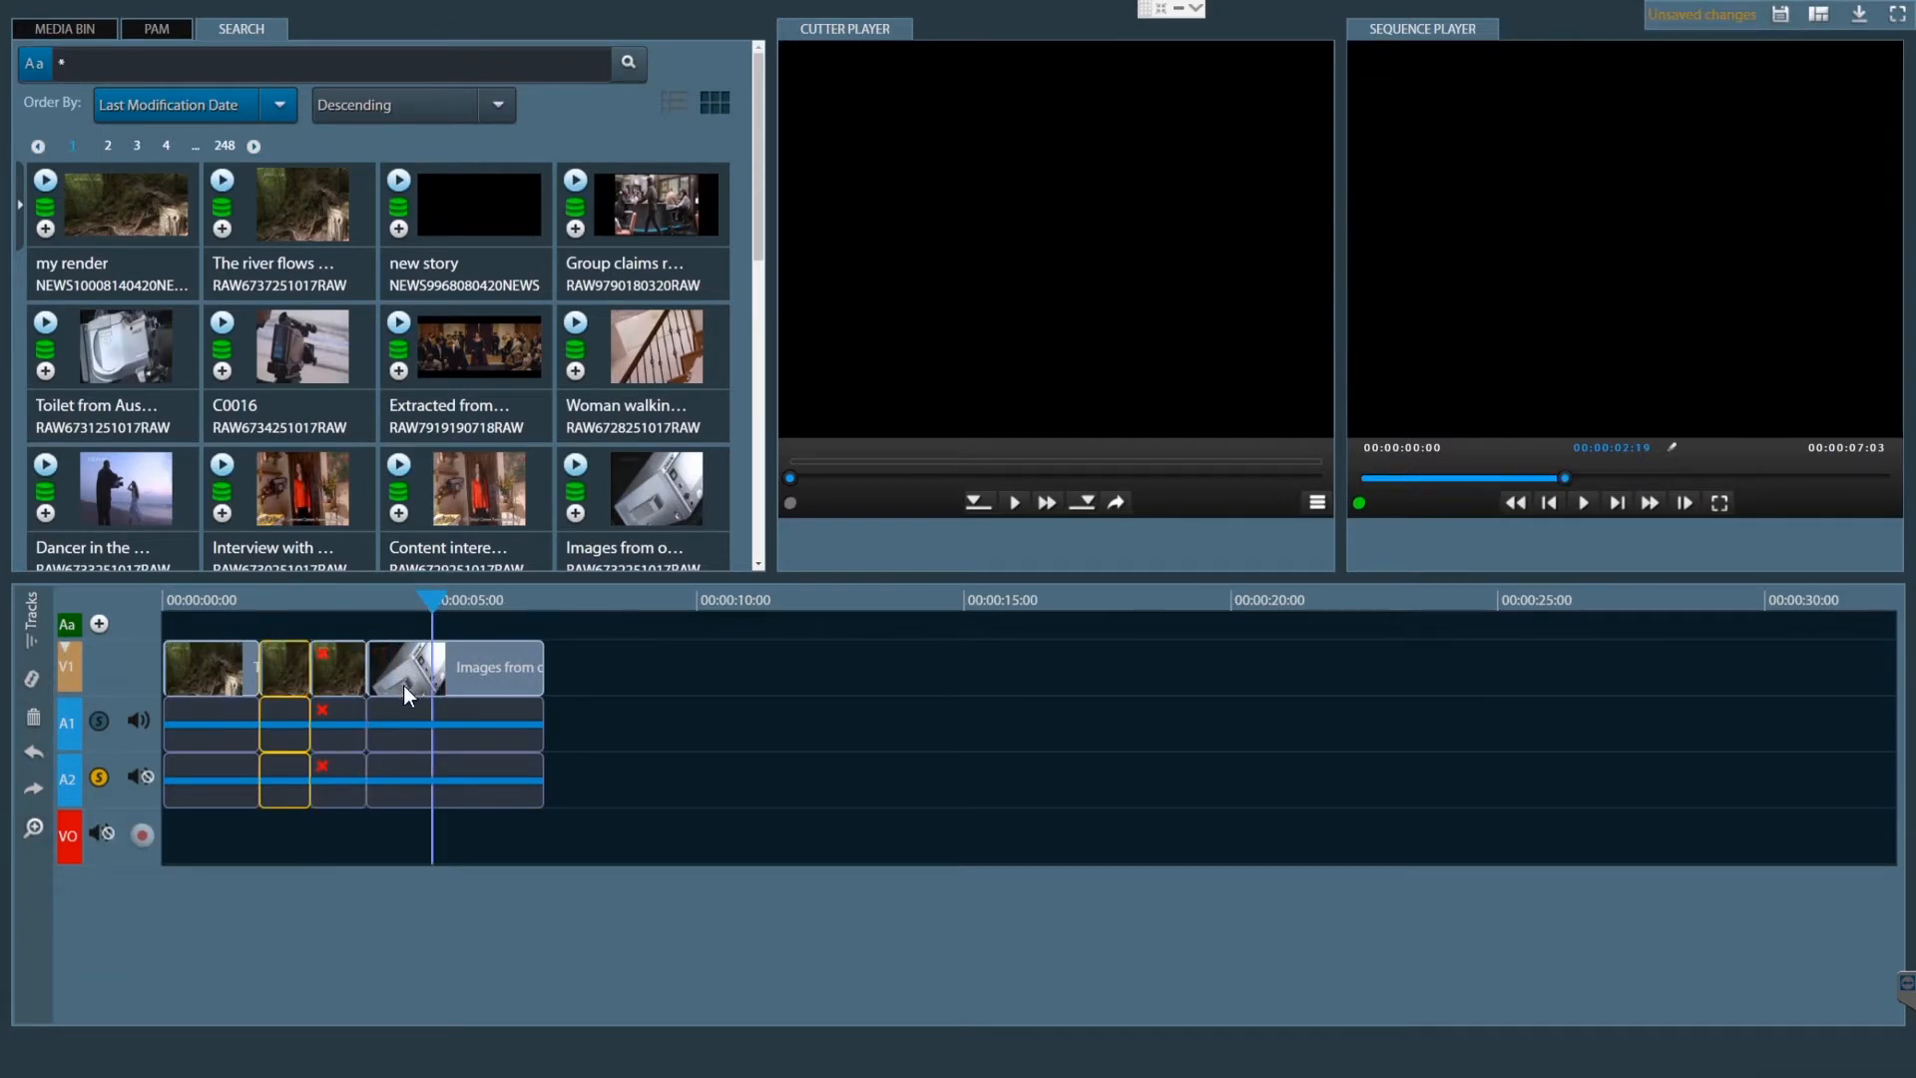
{"action": "left_click", "coordinate": [404, 685]}
{"action": "left_click", "coordinate": [28, 679]}
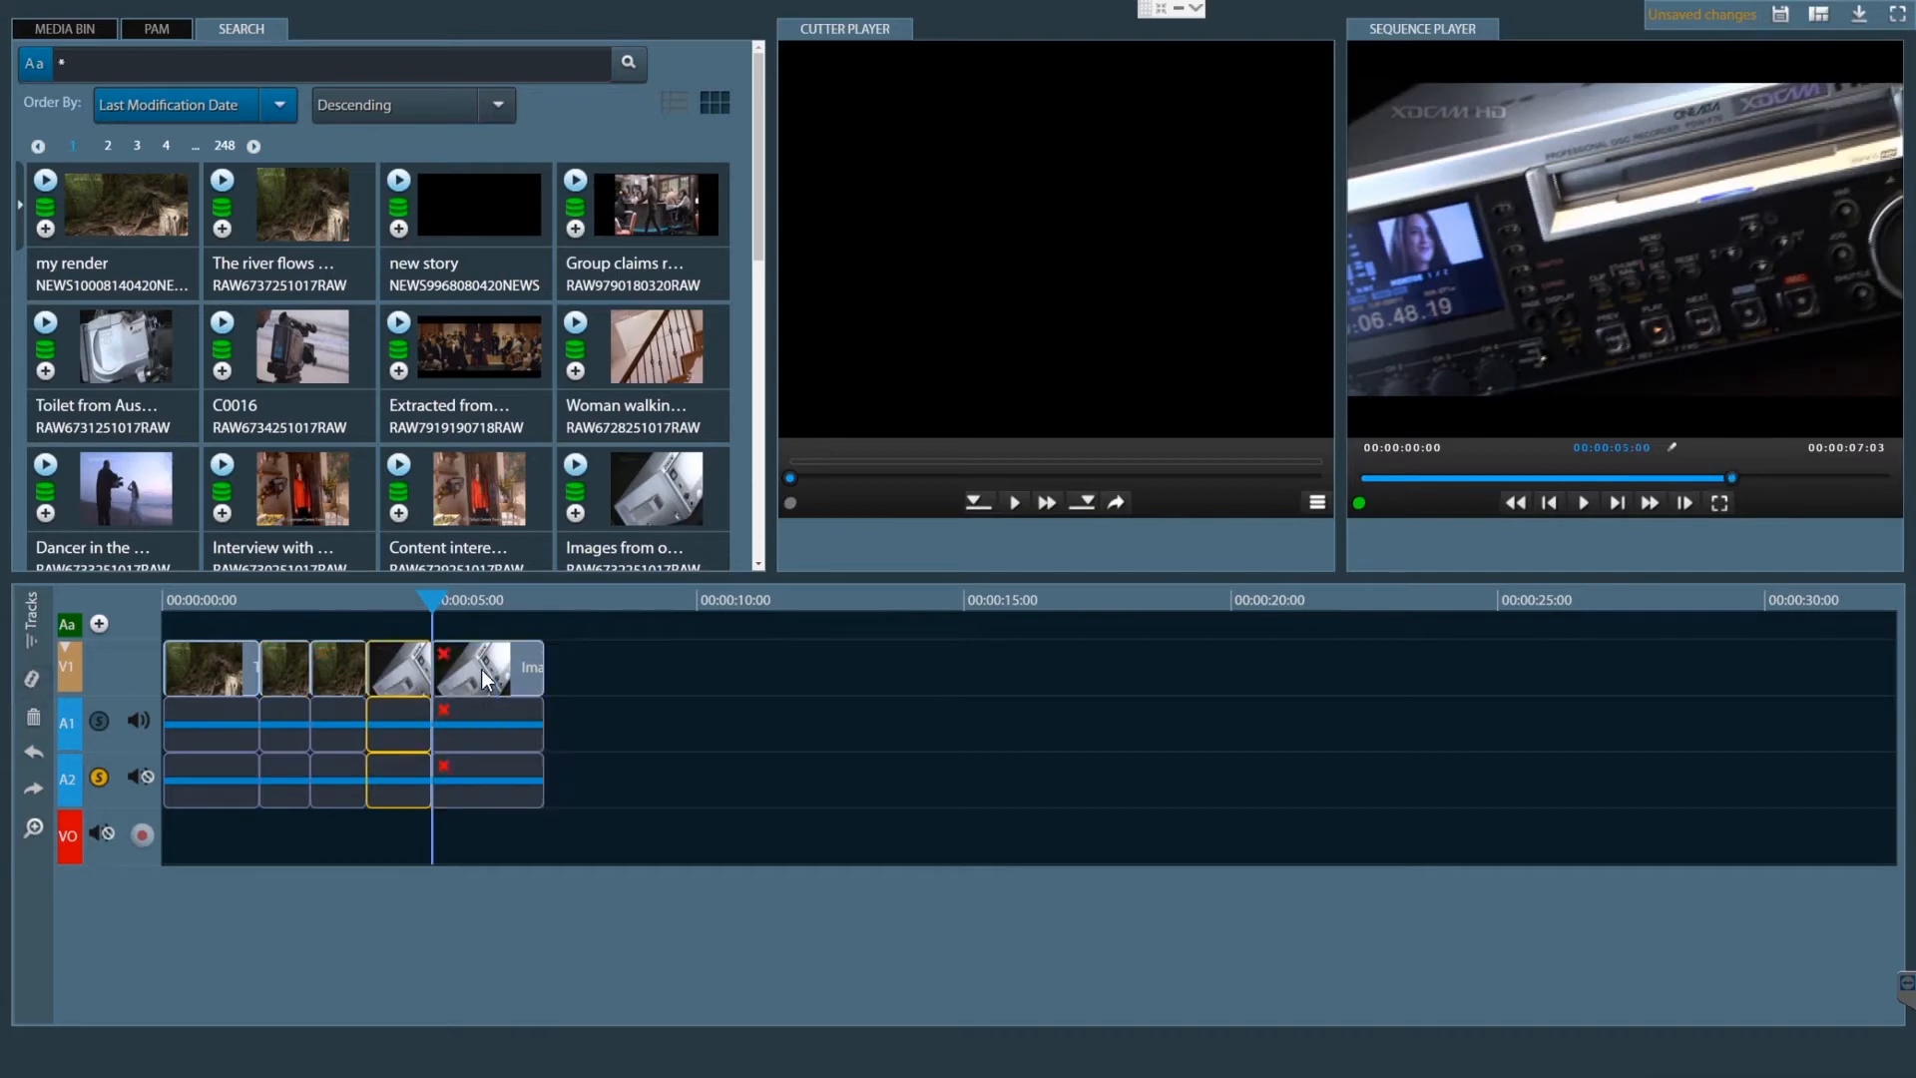
- Move the second half of the split outdoors clip to directly after the first river clip, and save the project
{"action": "left_click_drag", "start_coordinate": [481, 668], "coordinate": [309, 669]}
{"action": "left_click", "coordinate": [301, 608]}
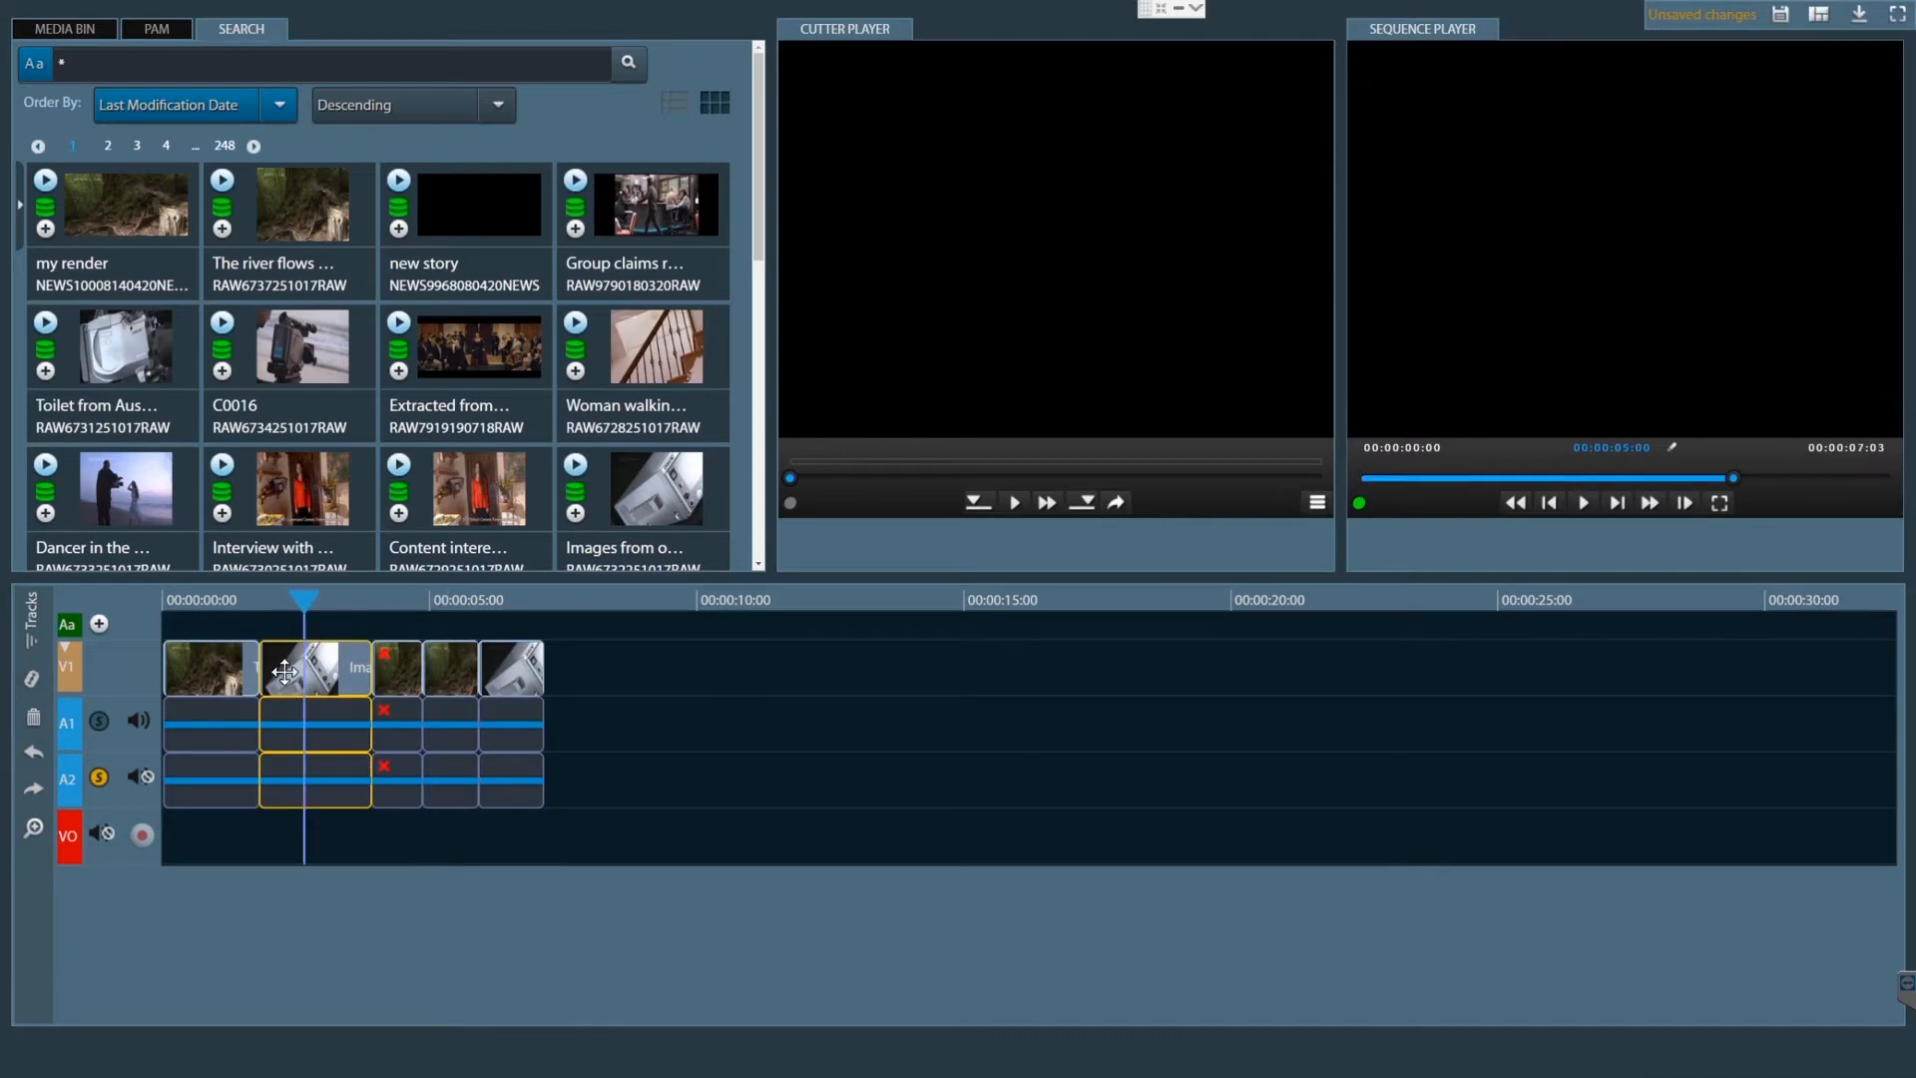
{"action": "left_click", "coordinate": [1781, 22]}
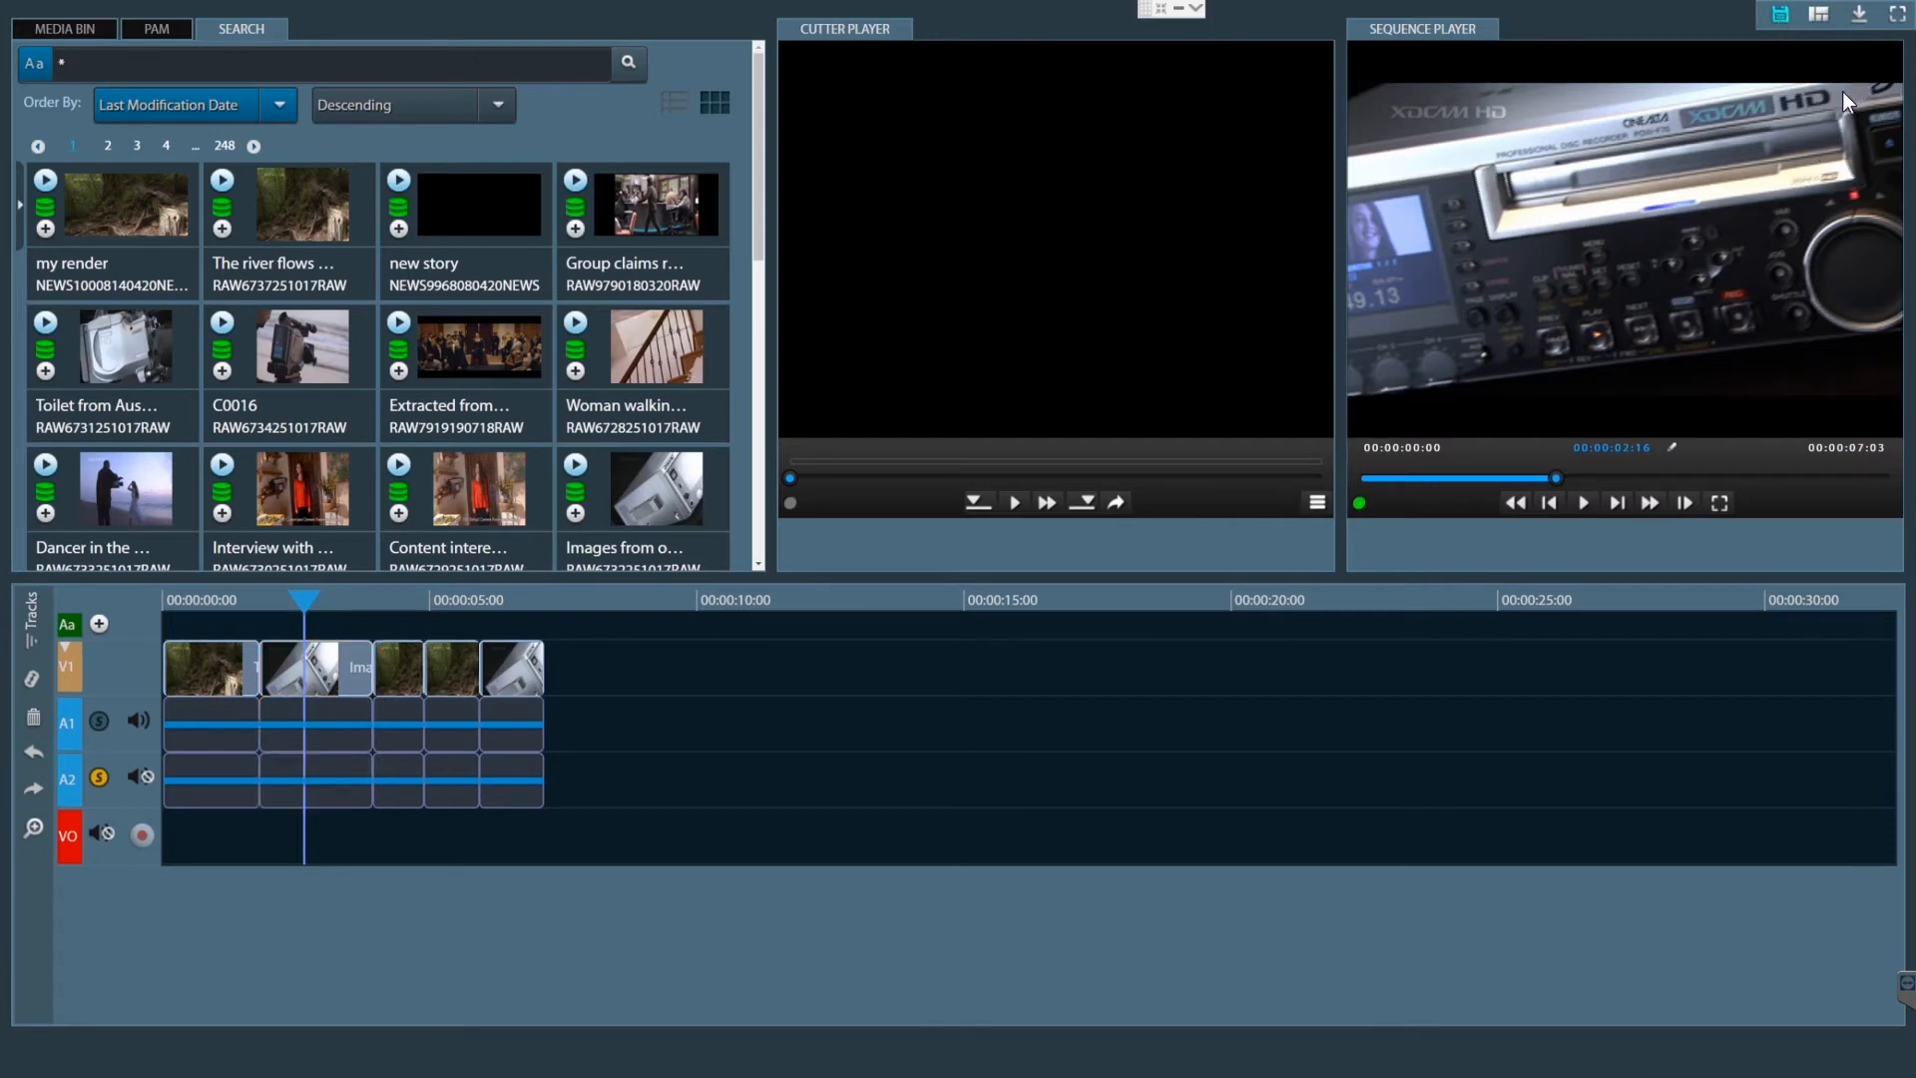
- Leave full screen and download the sequence for Sony Vegas MP4 with 4 audio tracks and the Sony XDCAM HD 422 25fps codec
{"action": "key", "text": "Escape"}
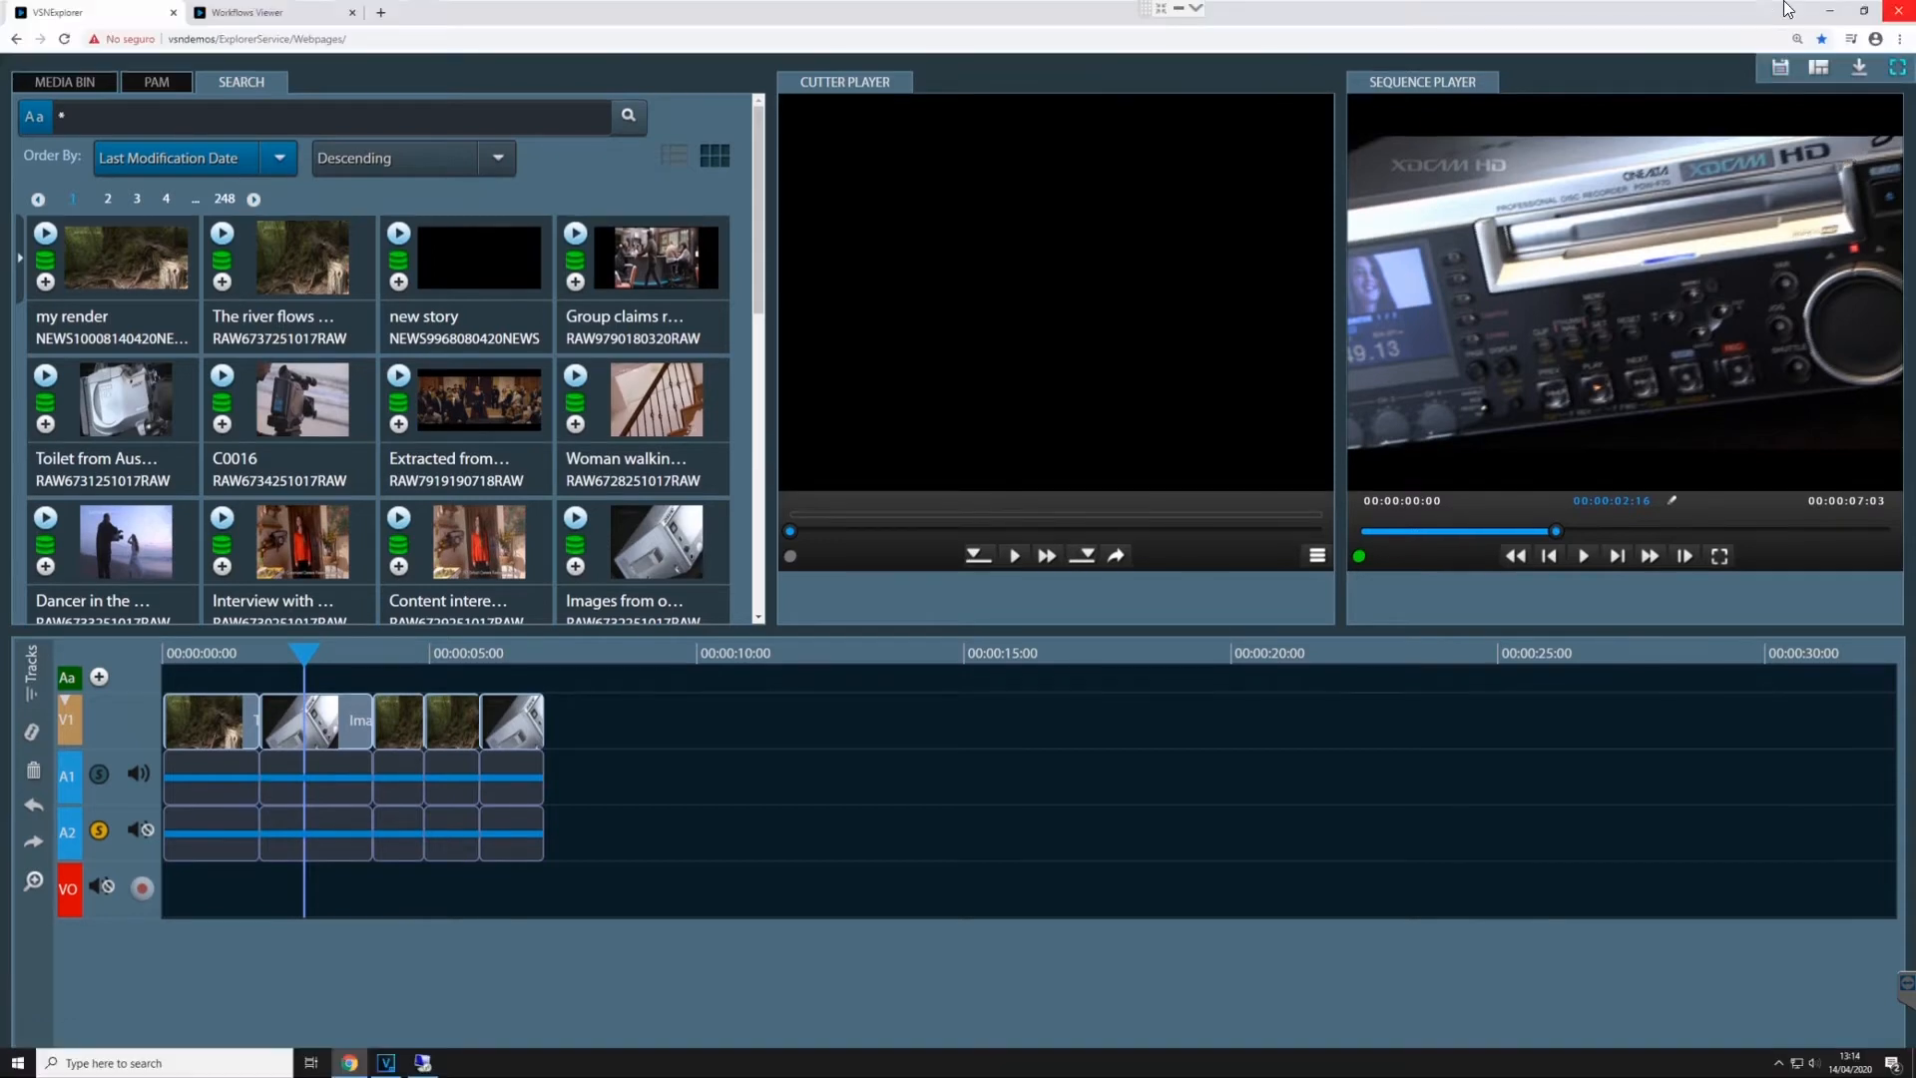
{"action": "left_click", "coordinate": [1830, 403]}
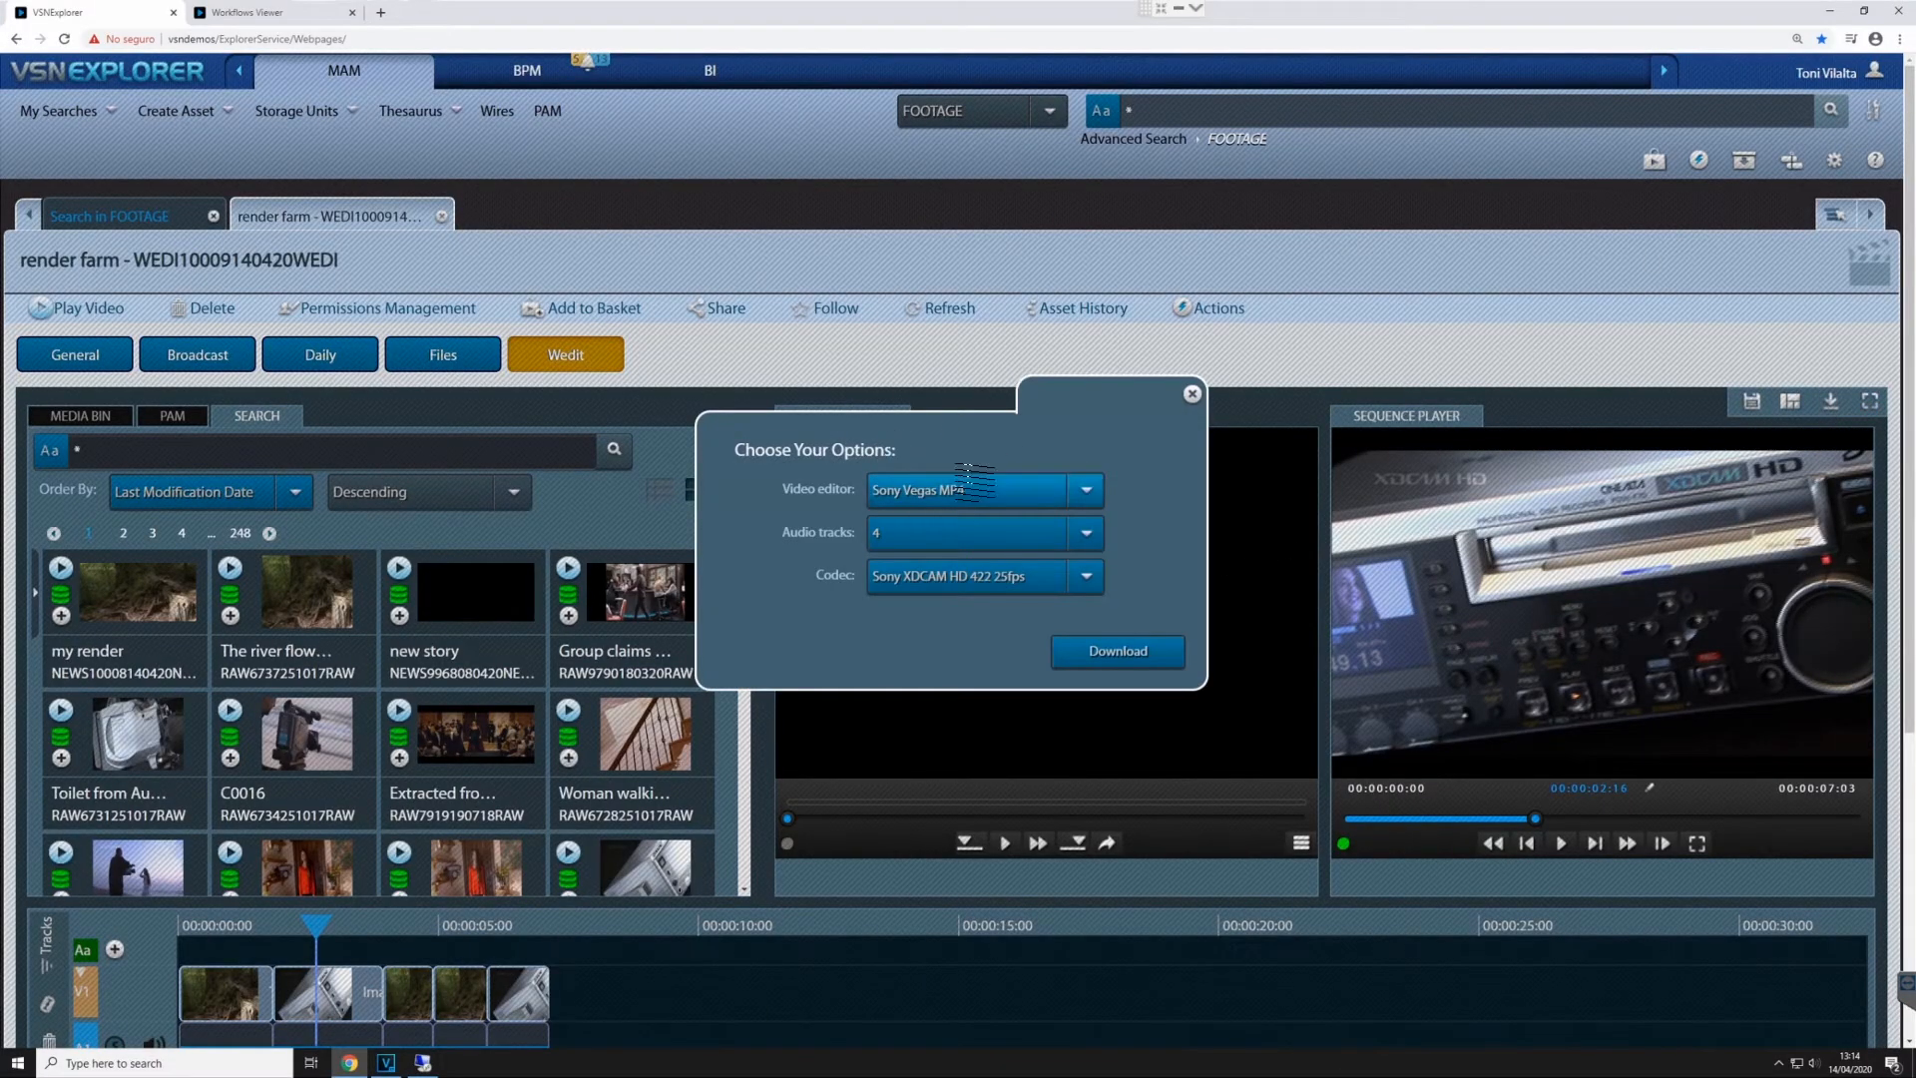
{"action": "left_click", "coordinate": [1098, 654]}
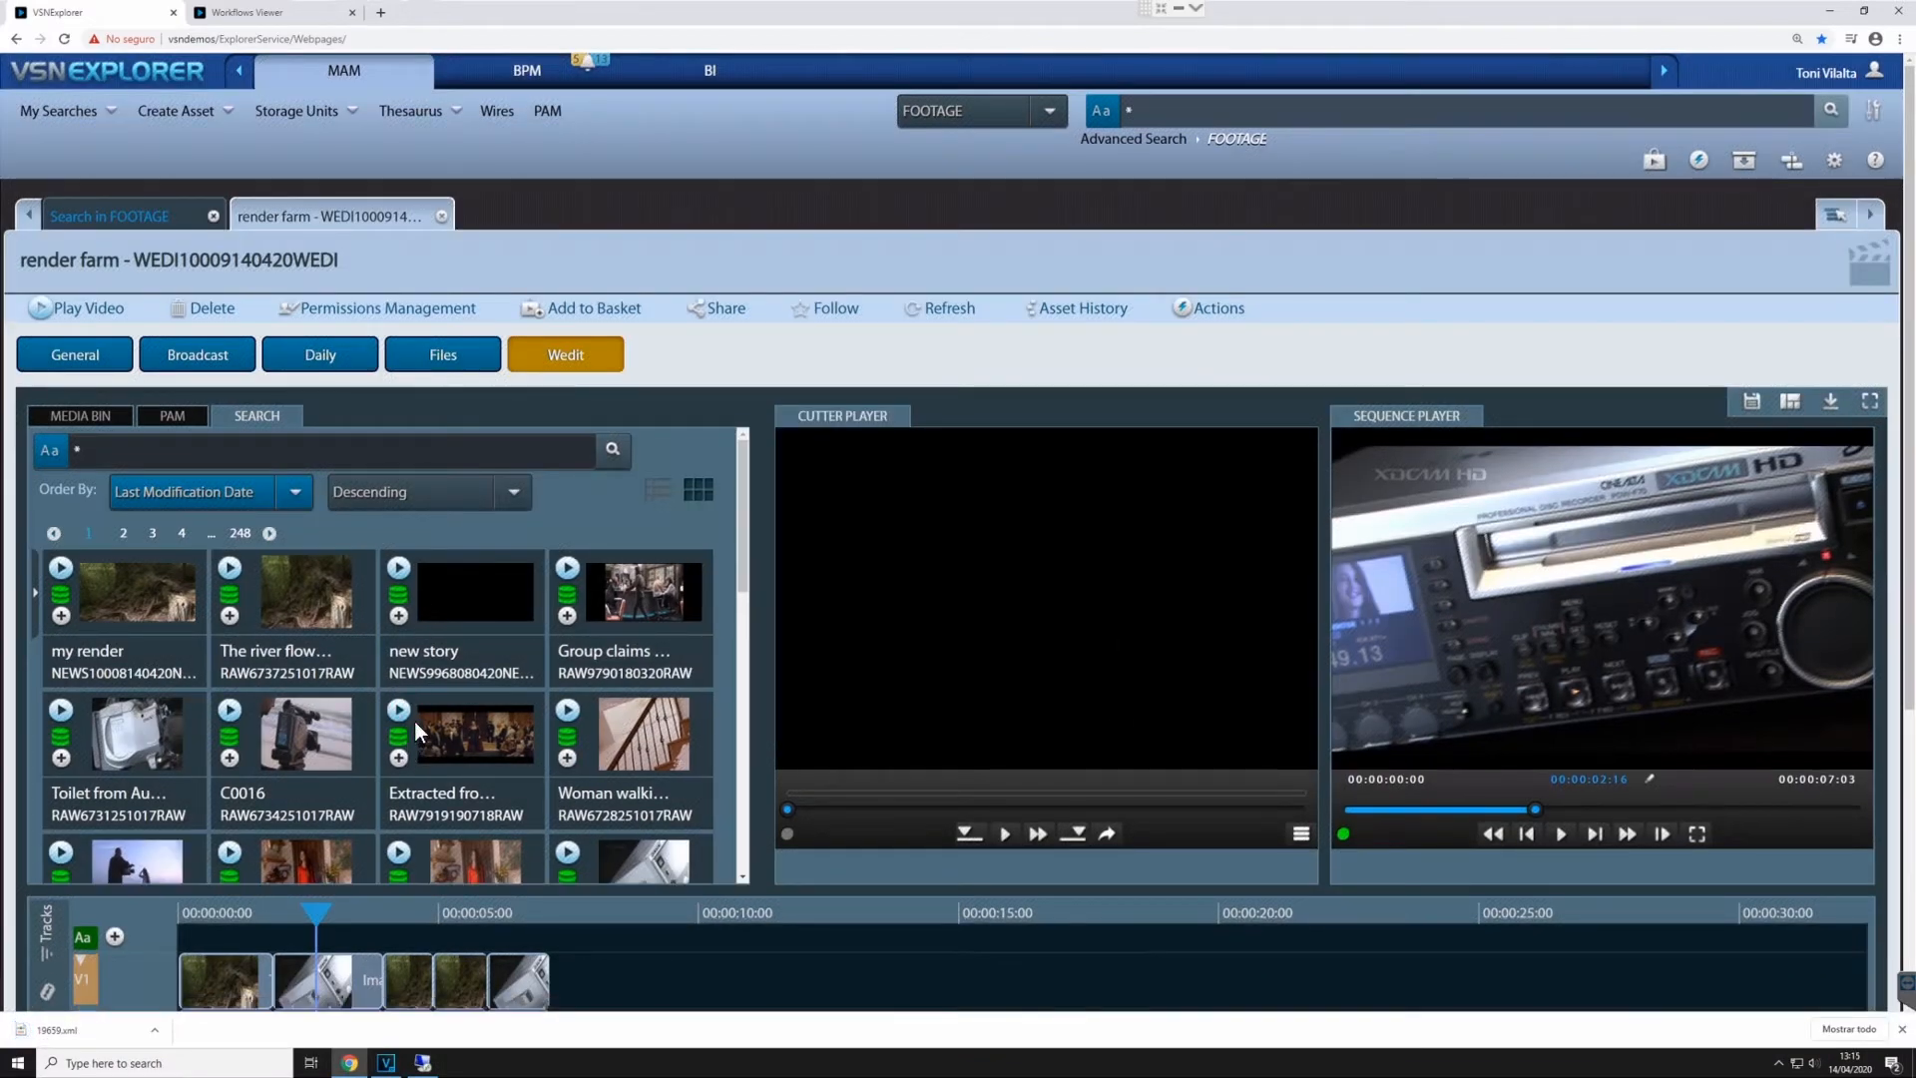
- Switch to VEGAS Pro and import the downloaded sequence file 19659.xml
{"action": "left_click", "coordinate": [387, 1064]}
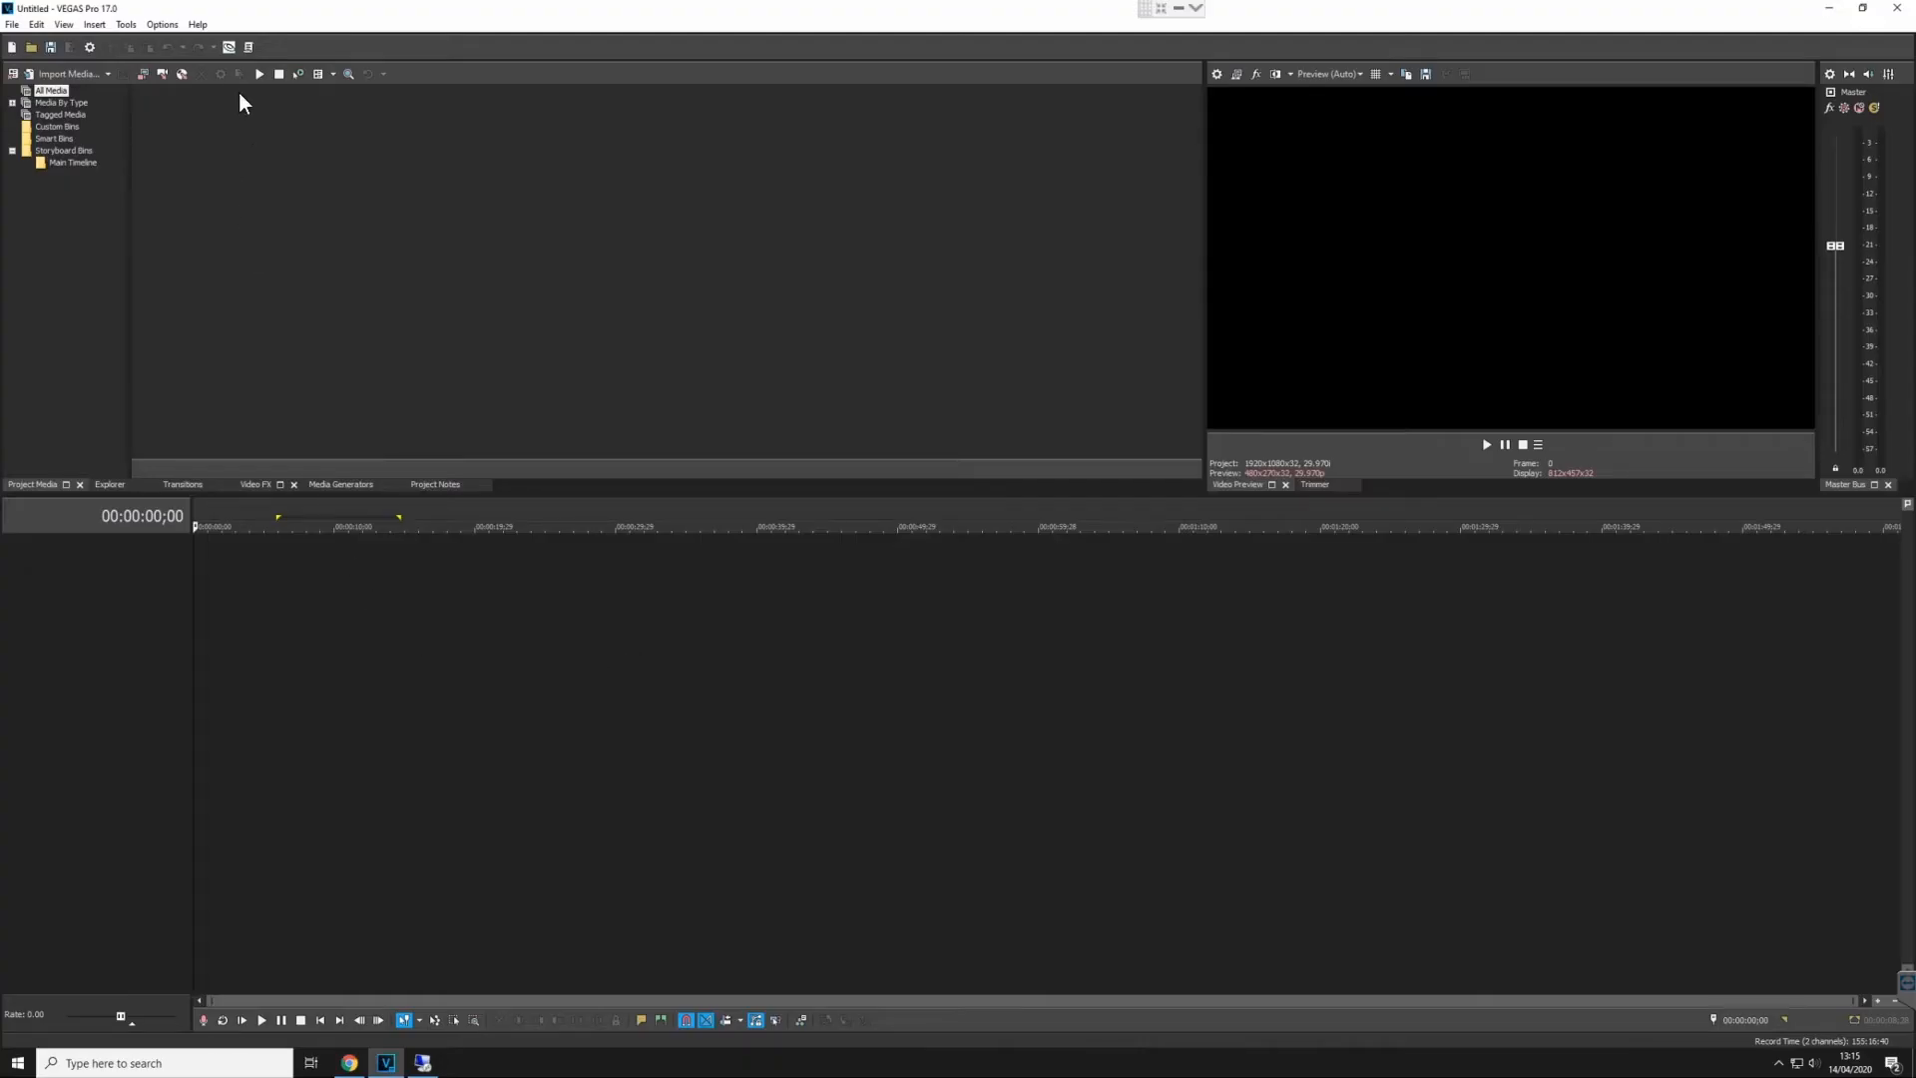
{"action": "left_click", "coordinate": [249, 46]}
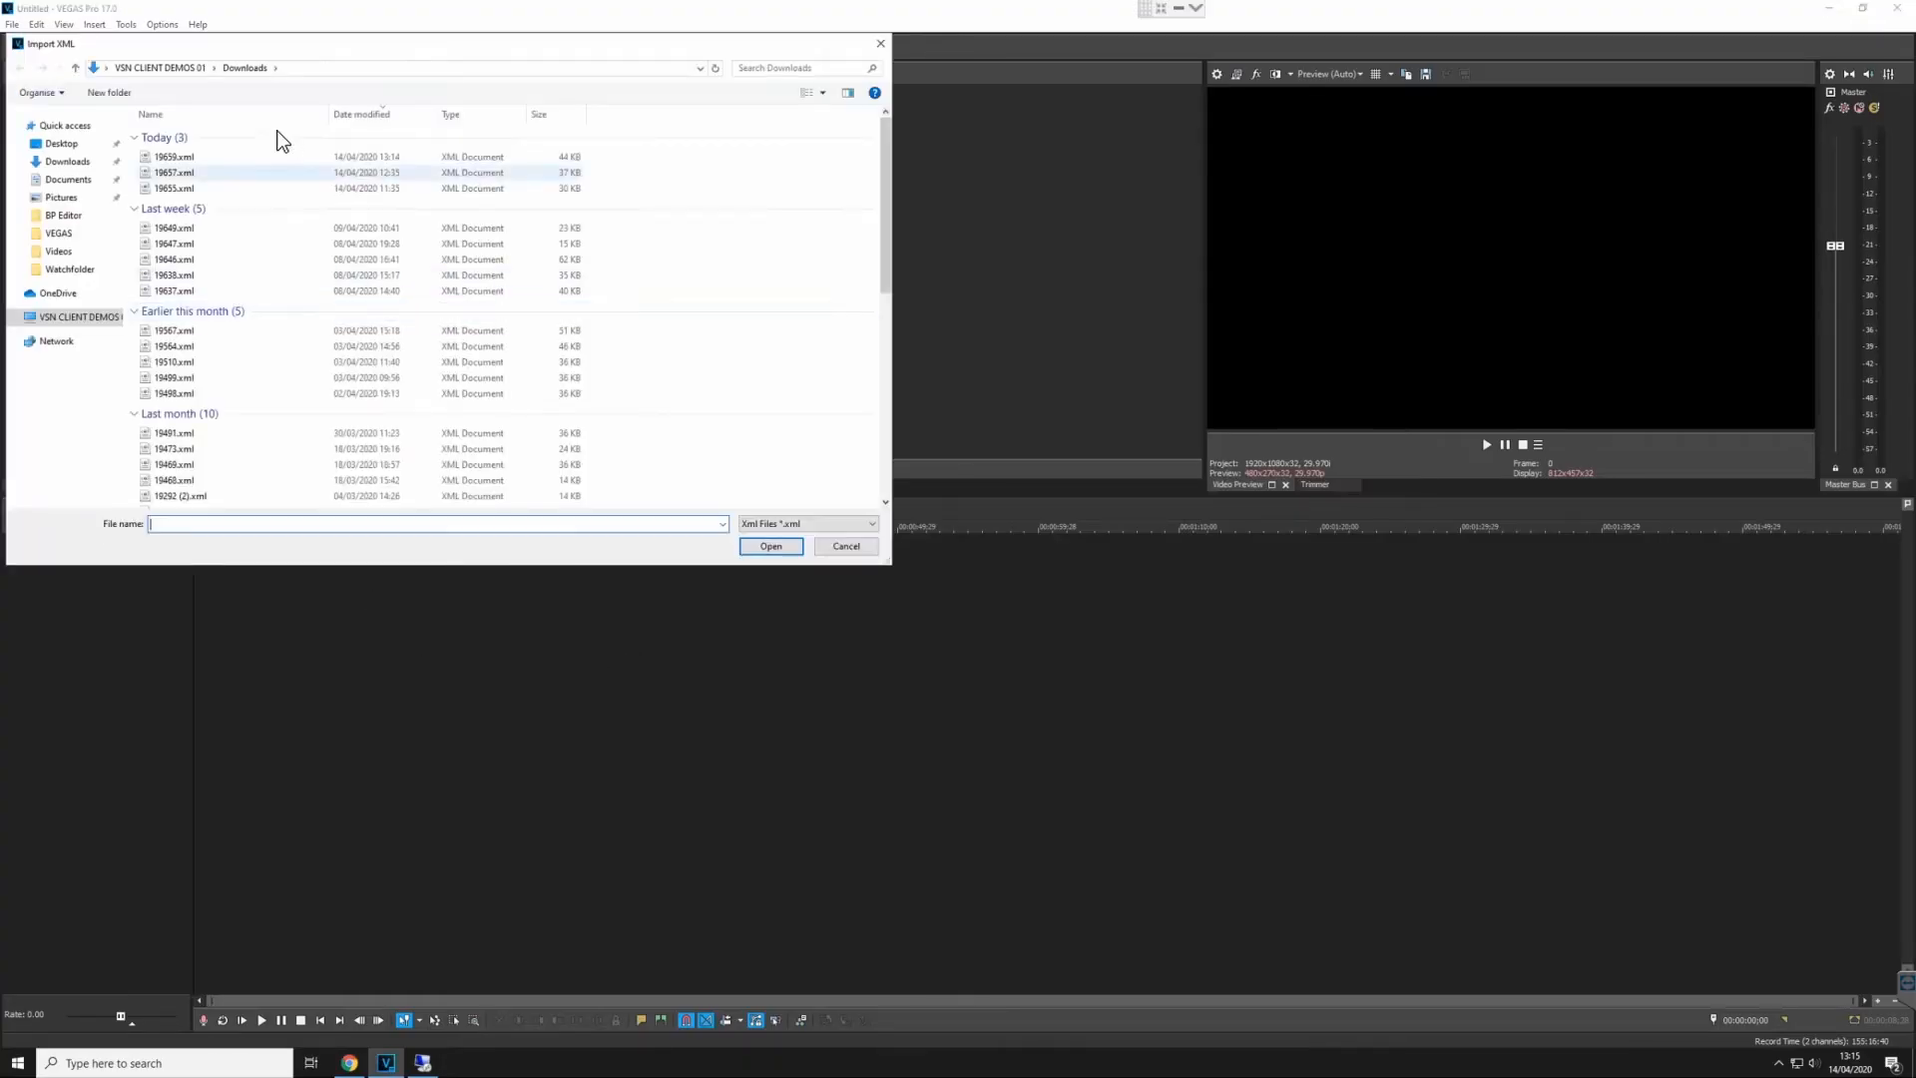
{"action": "double_click", "coordinate": [198, 156]}
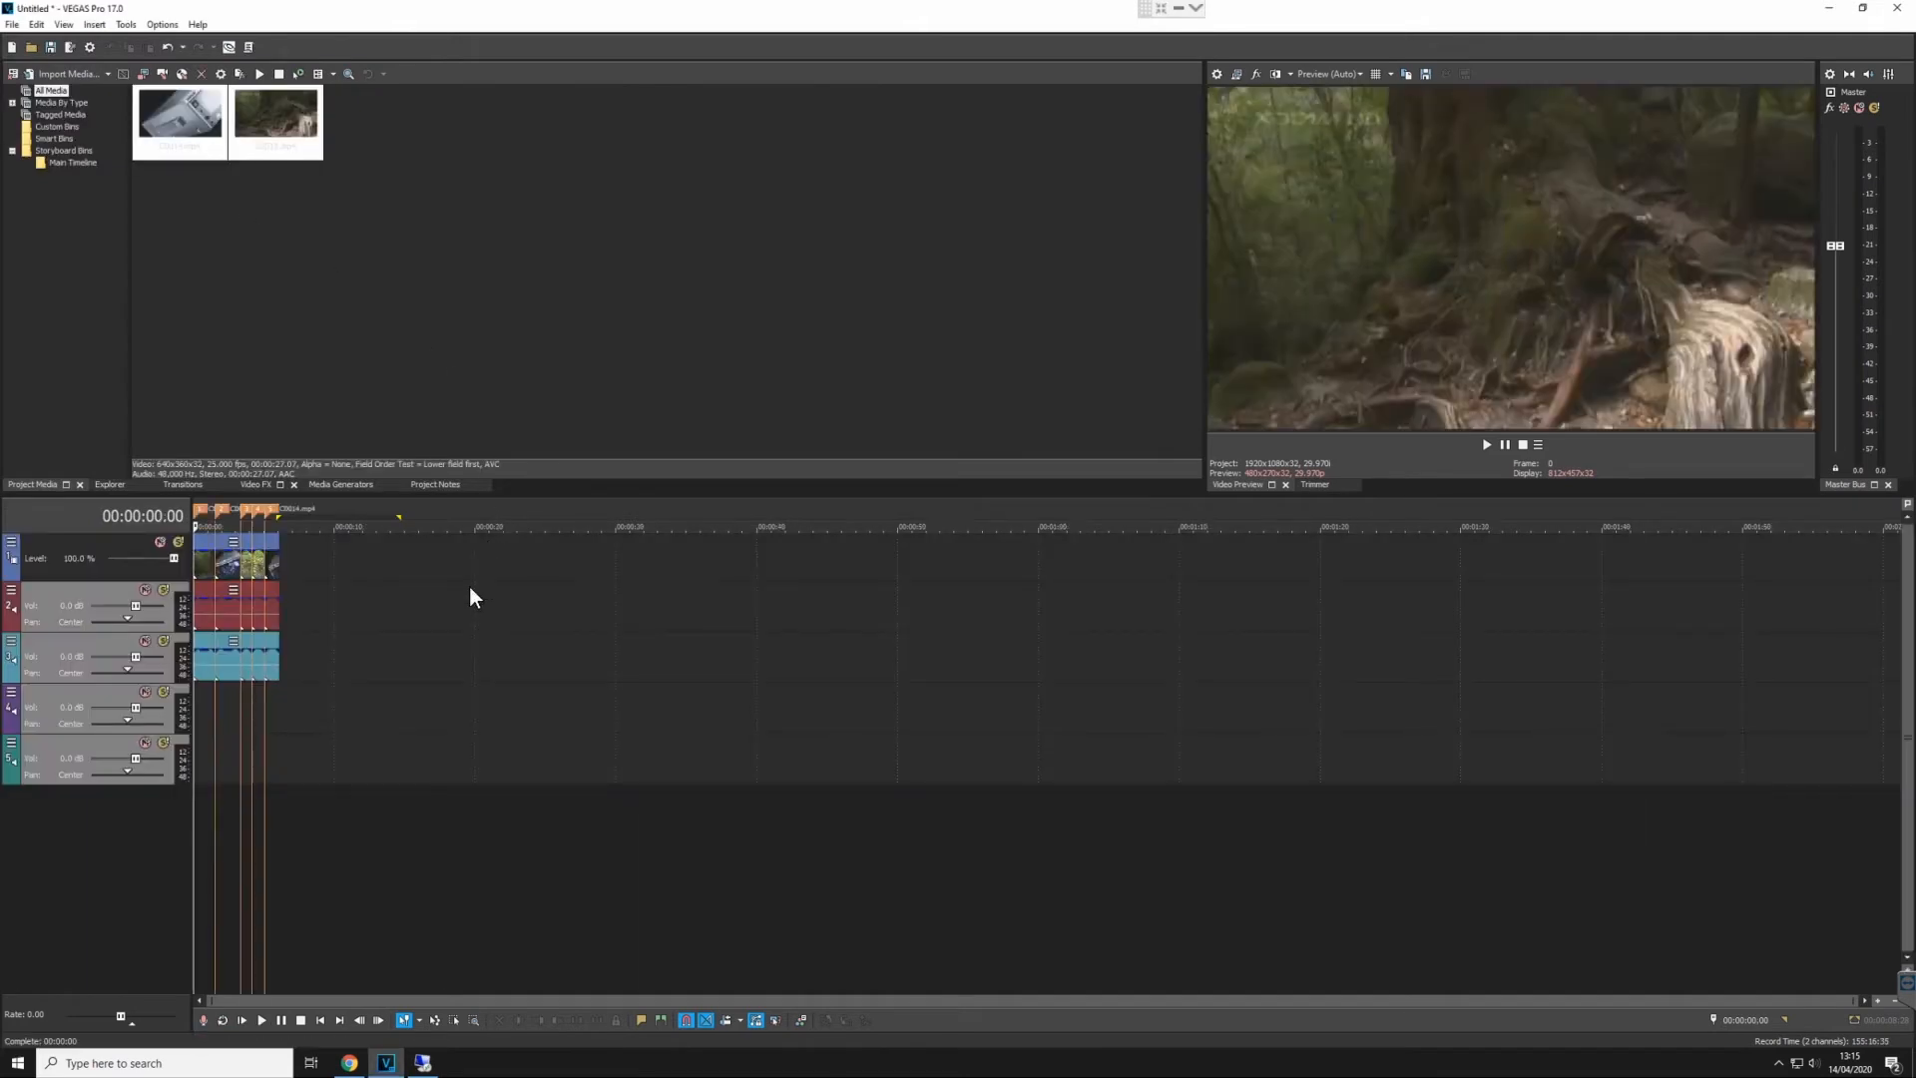
- Examine the general file properties of the second video event, checking its source file name and folder
{"action": "left_click", "coordinate": [224, 557]}
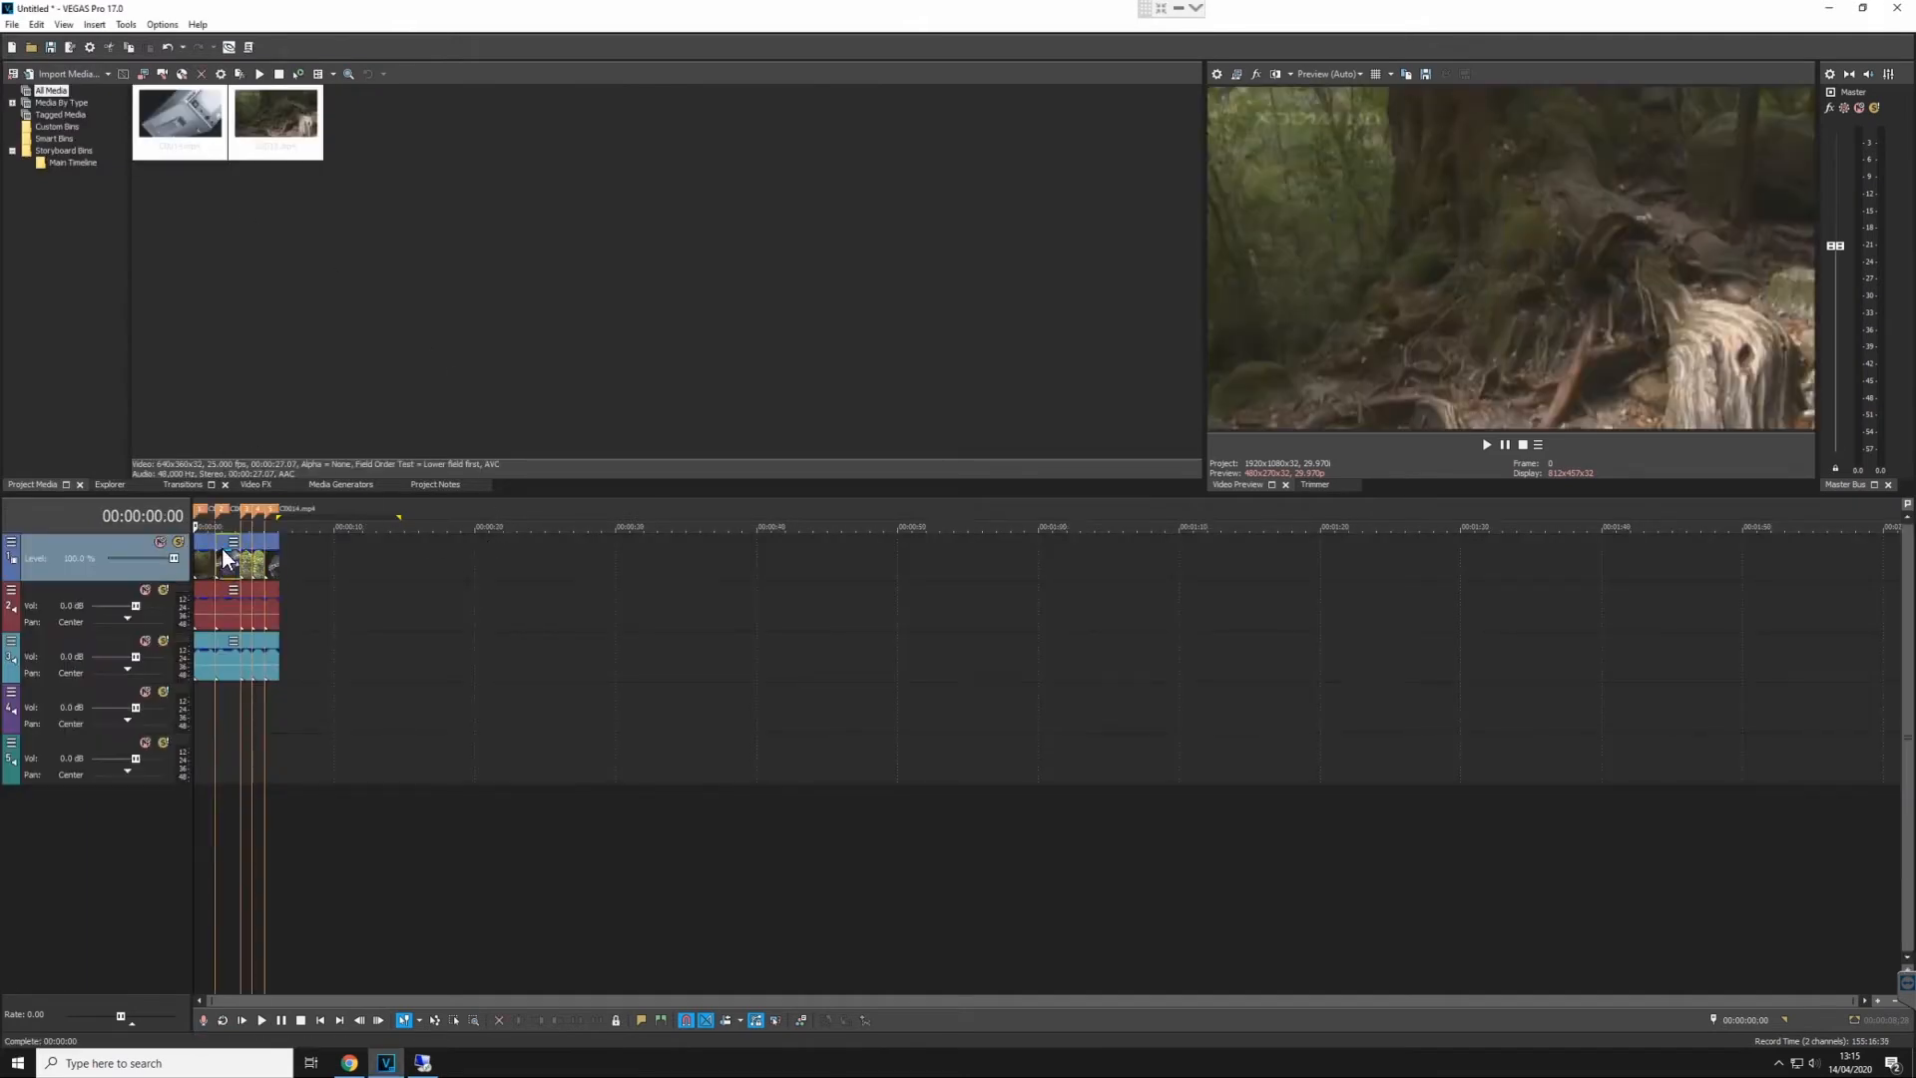
{"action": "right_click", "coordinate": [224, 557]}
{"action": "left_click", "coordinate": [310, 1045]}
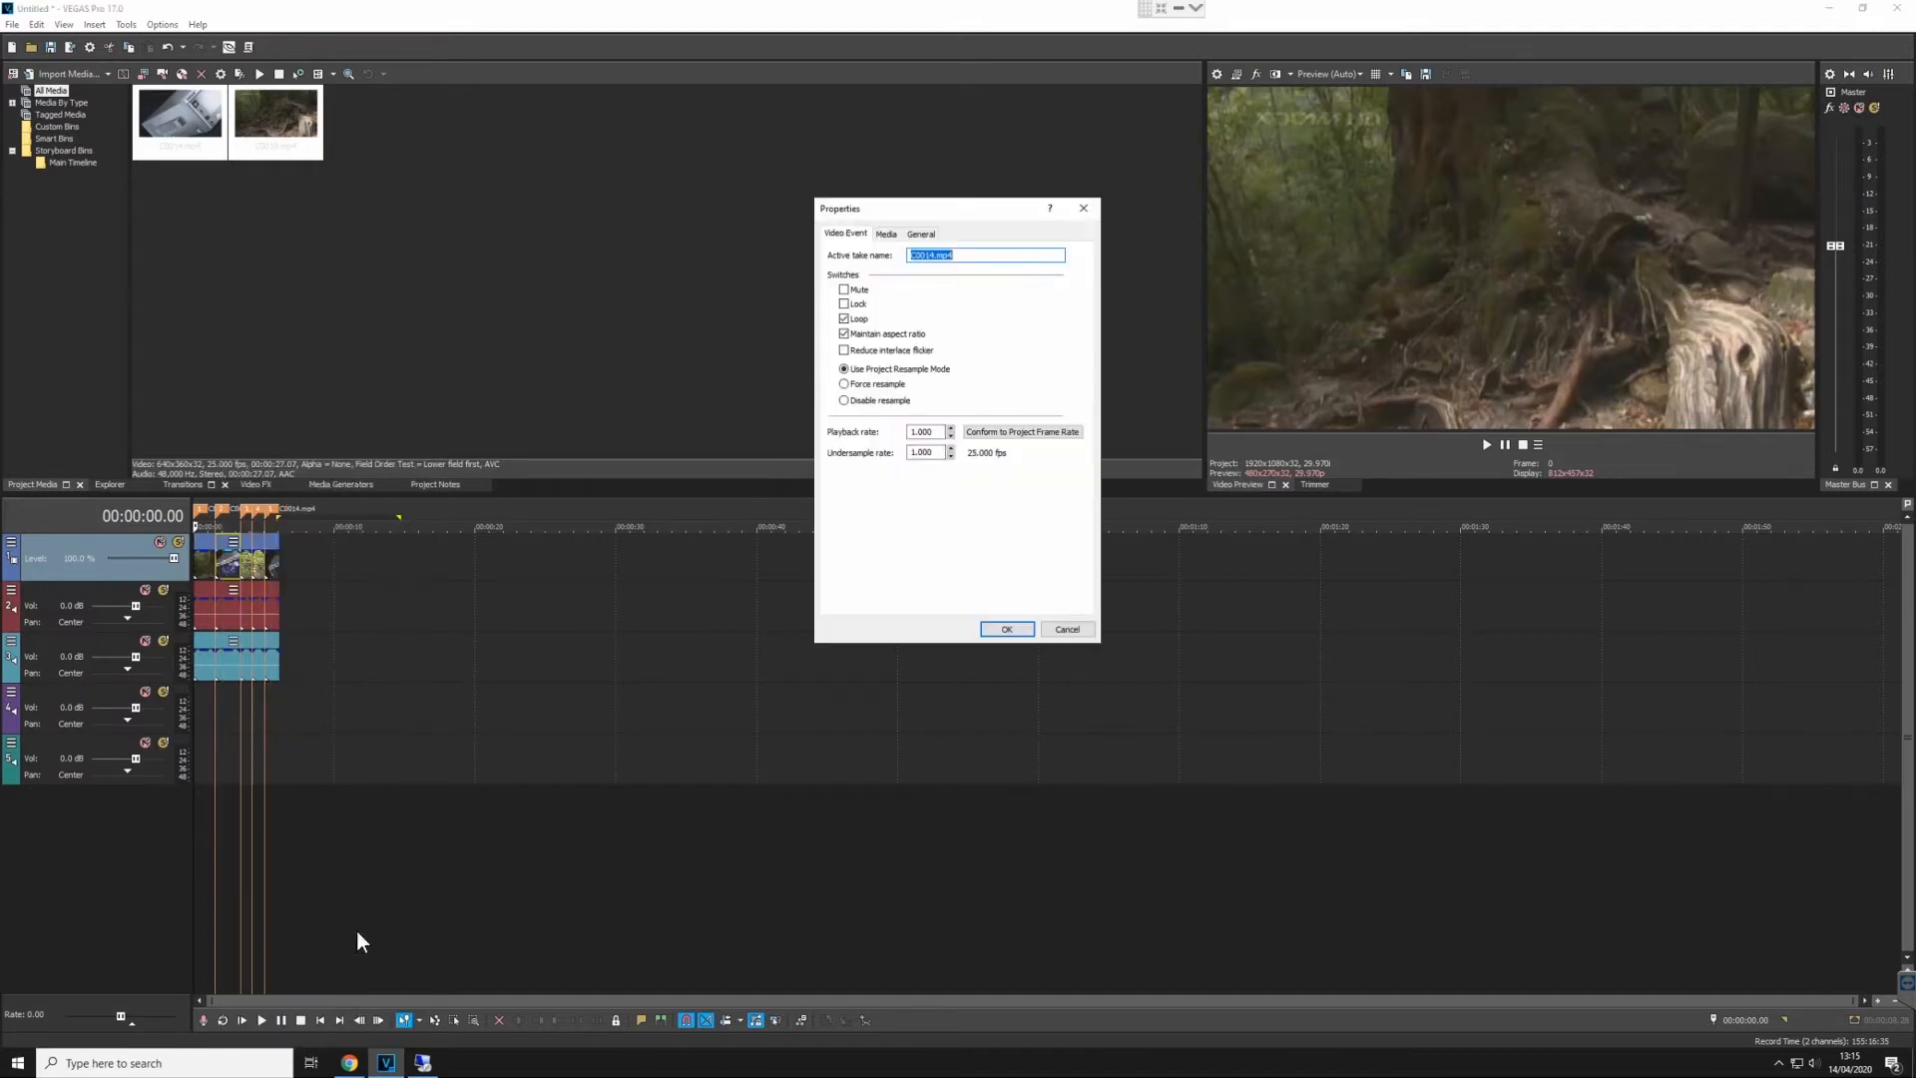
{"action": "left_click", "coordinate": [926, 234]}
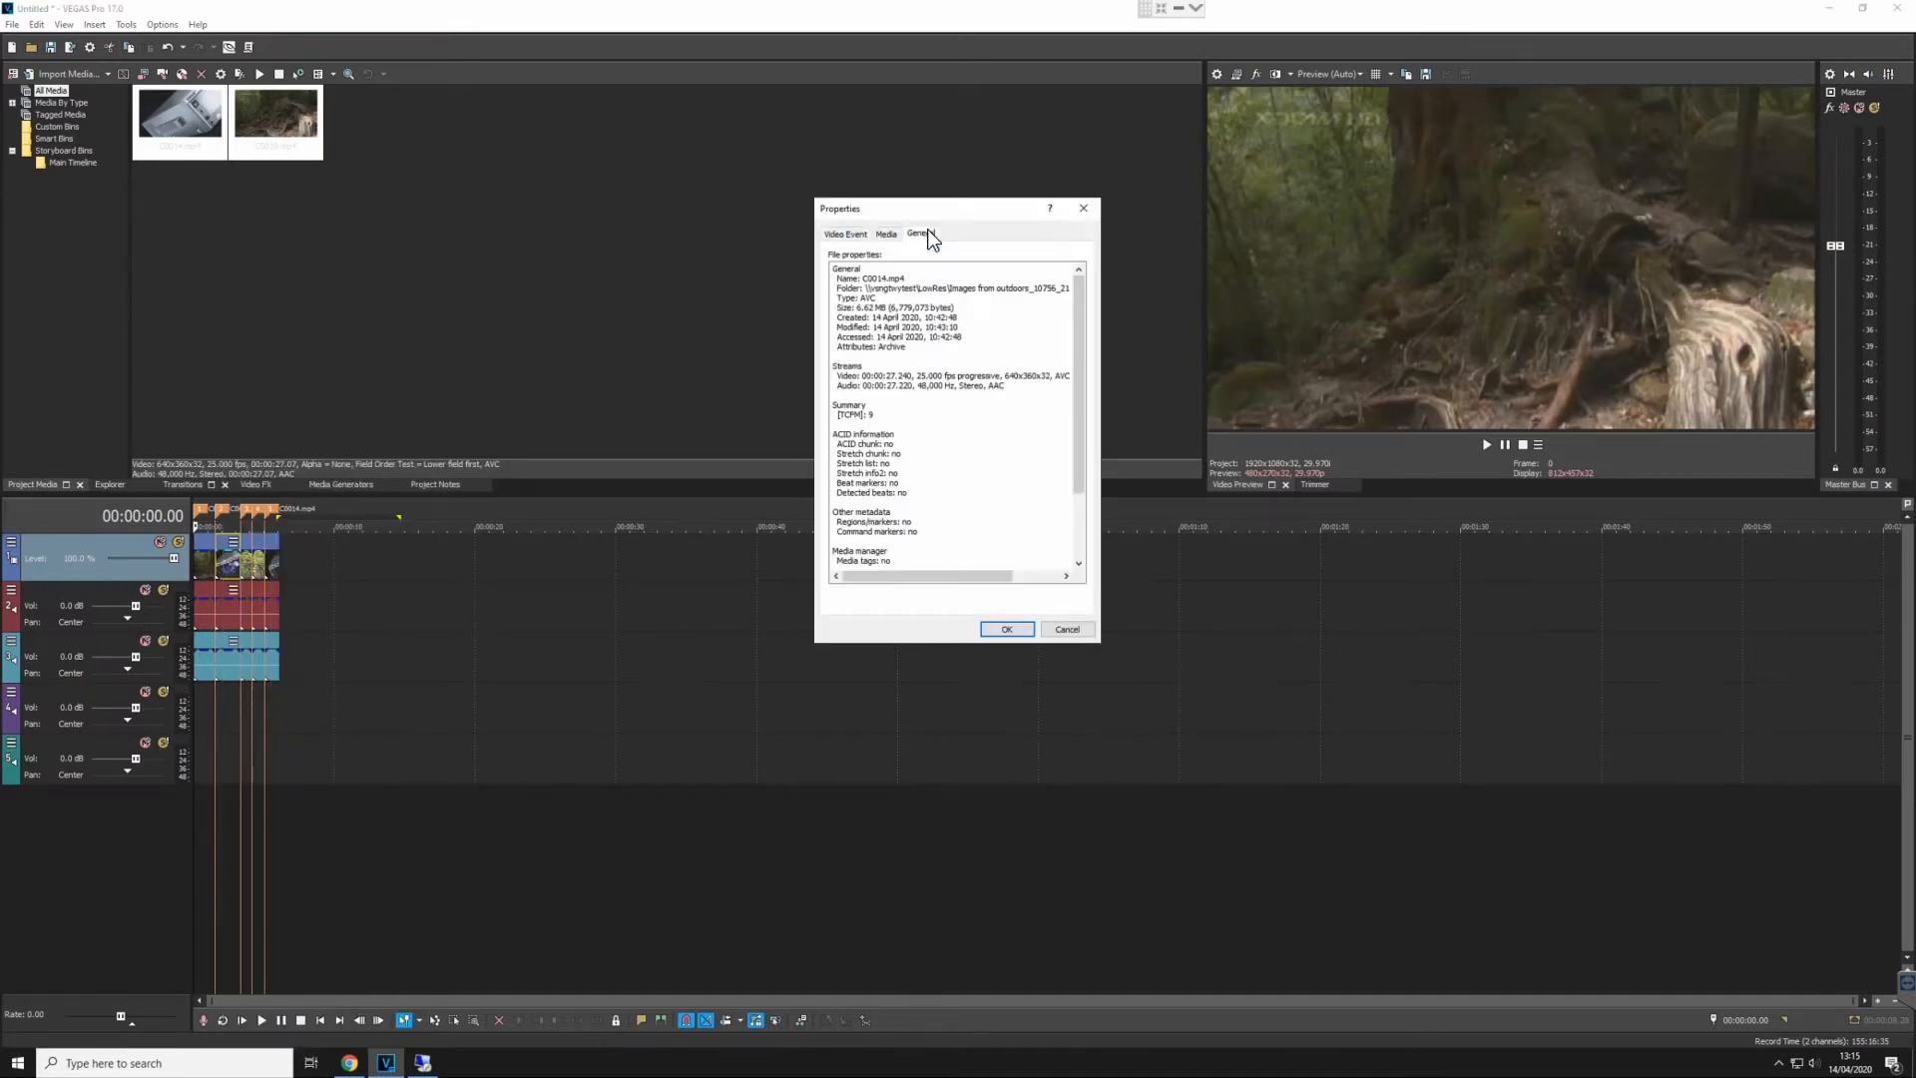
{"action": "left_click_drag", "start_coordinate": [877, 279], "coordinate": [916, 288]}
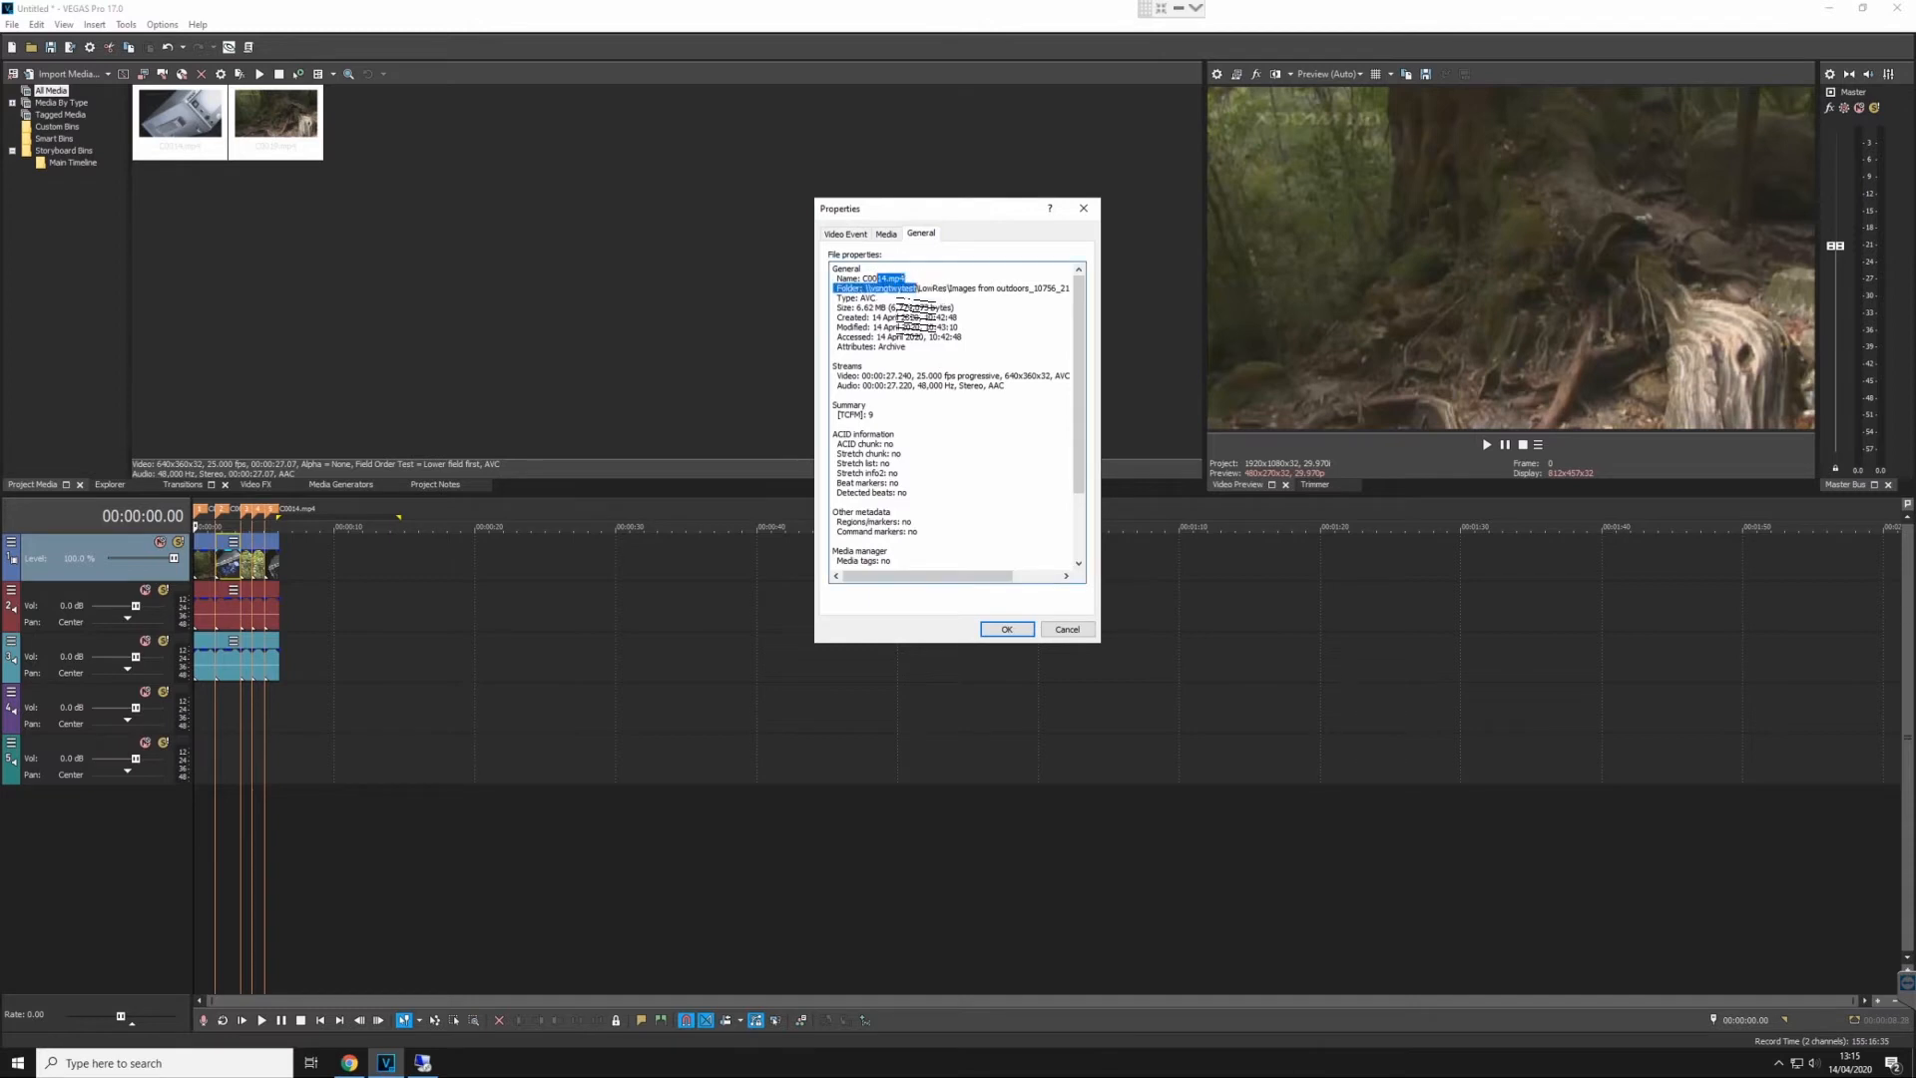
- Close the event properties and start the render to VSN for only the selected region
{"action": "left_click", "coordinate": [913, 328]}
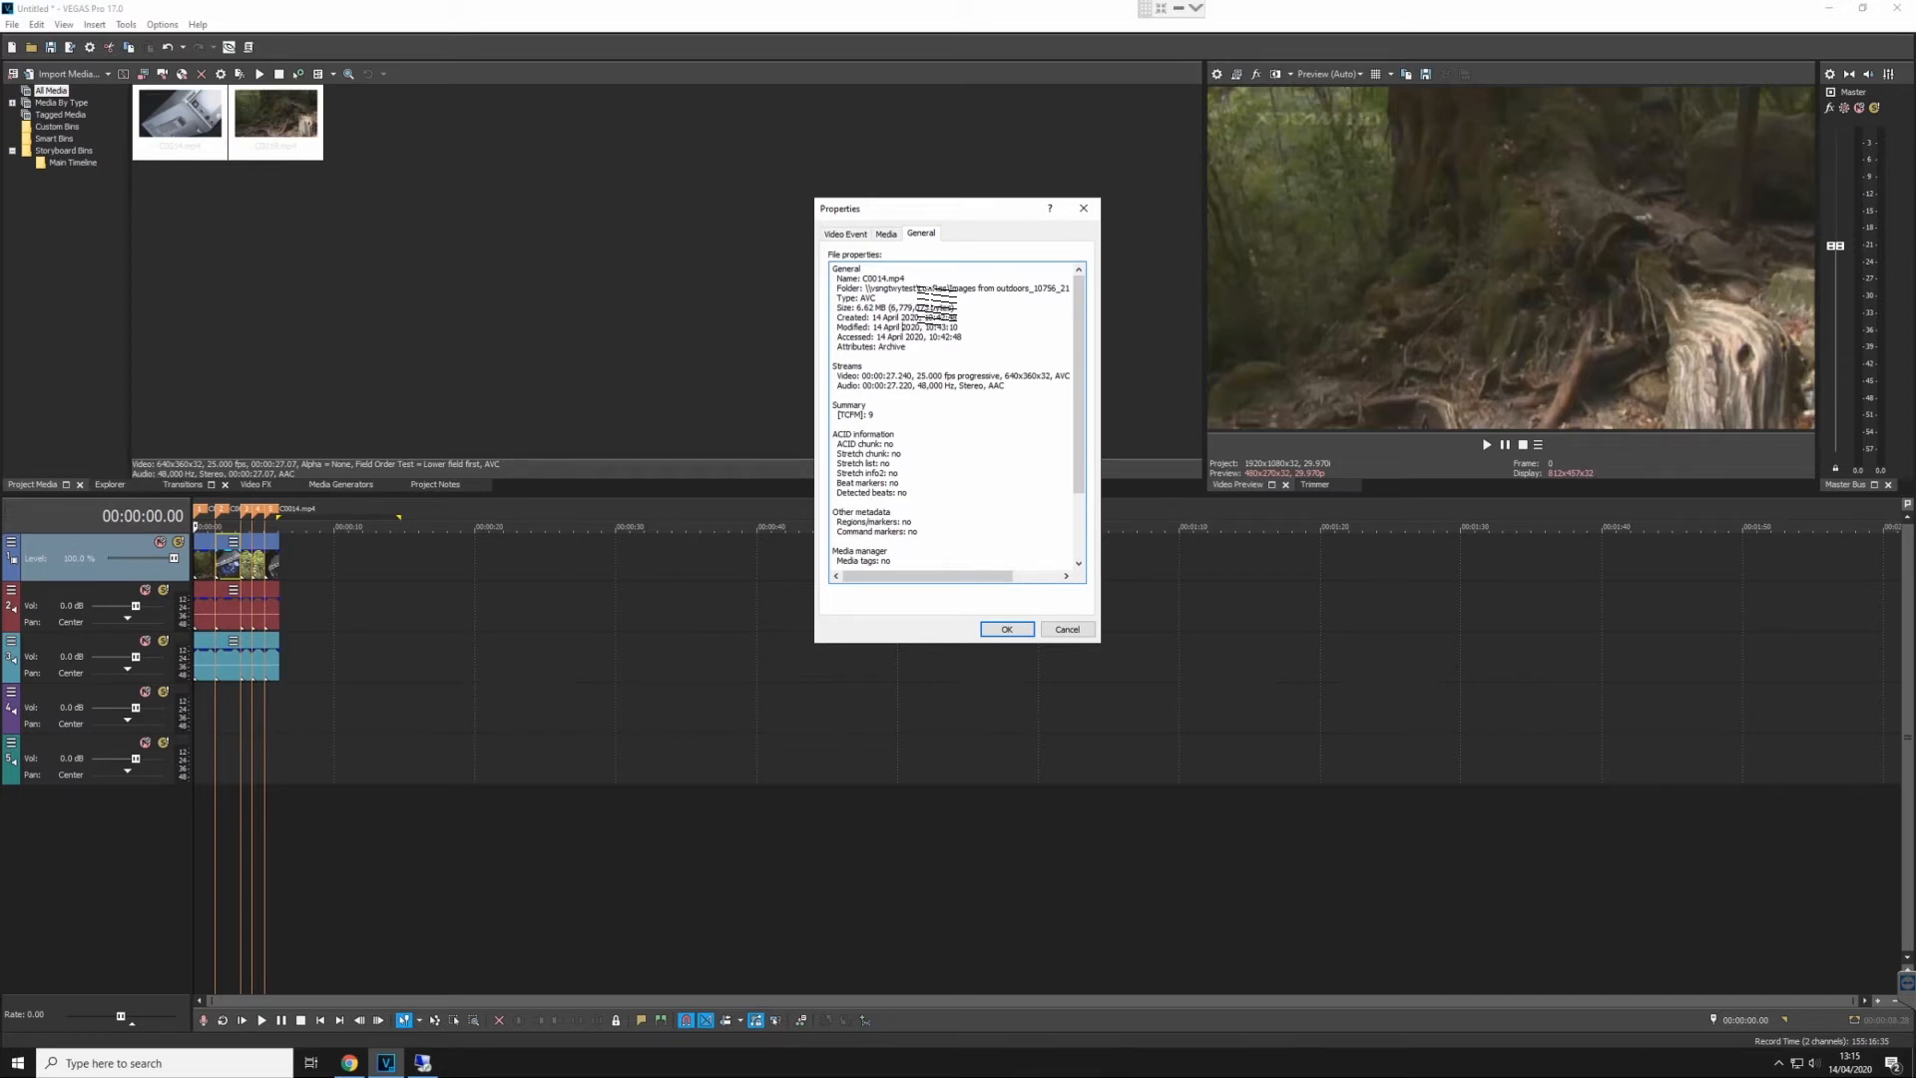
{"action": "left_click", "coordinate": [1066, 630]}
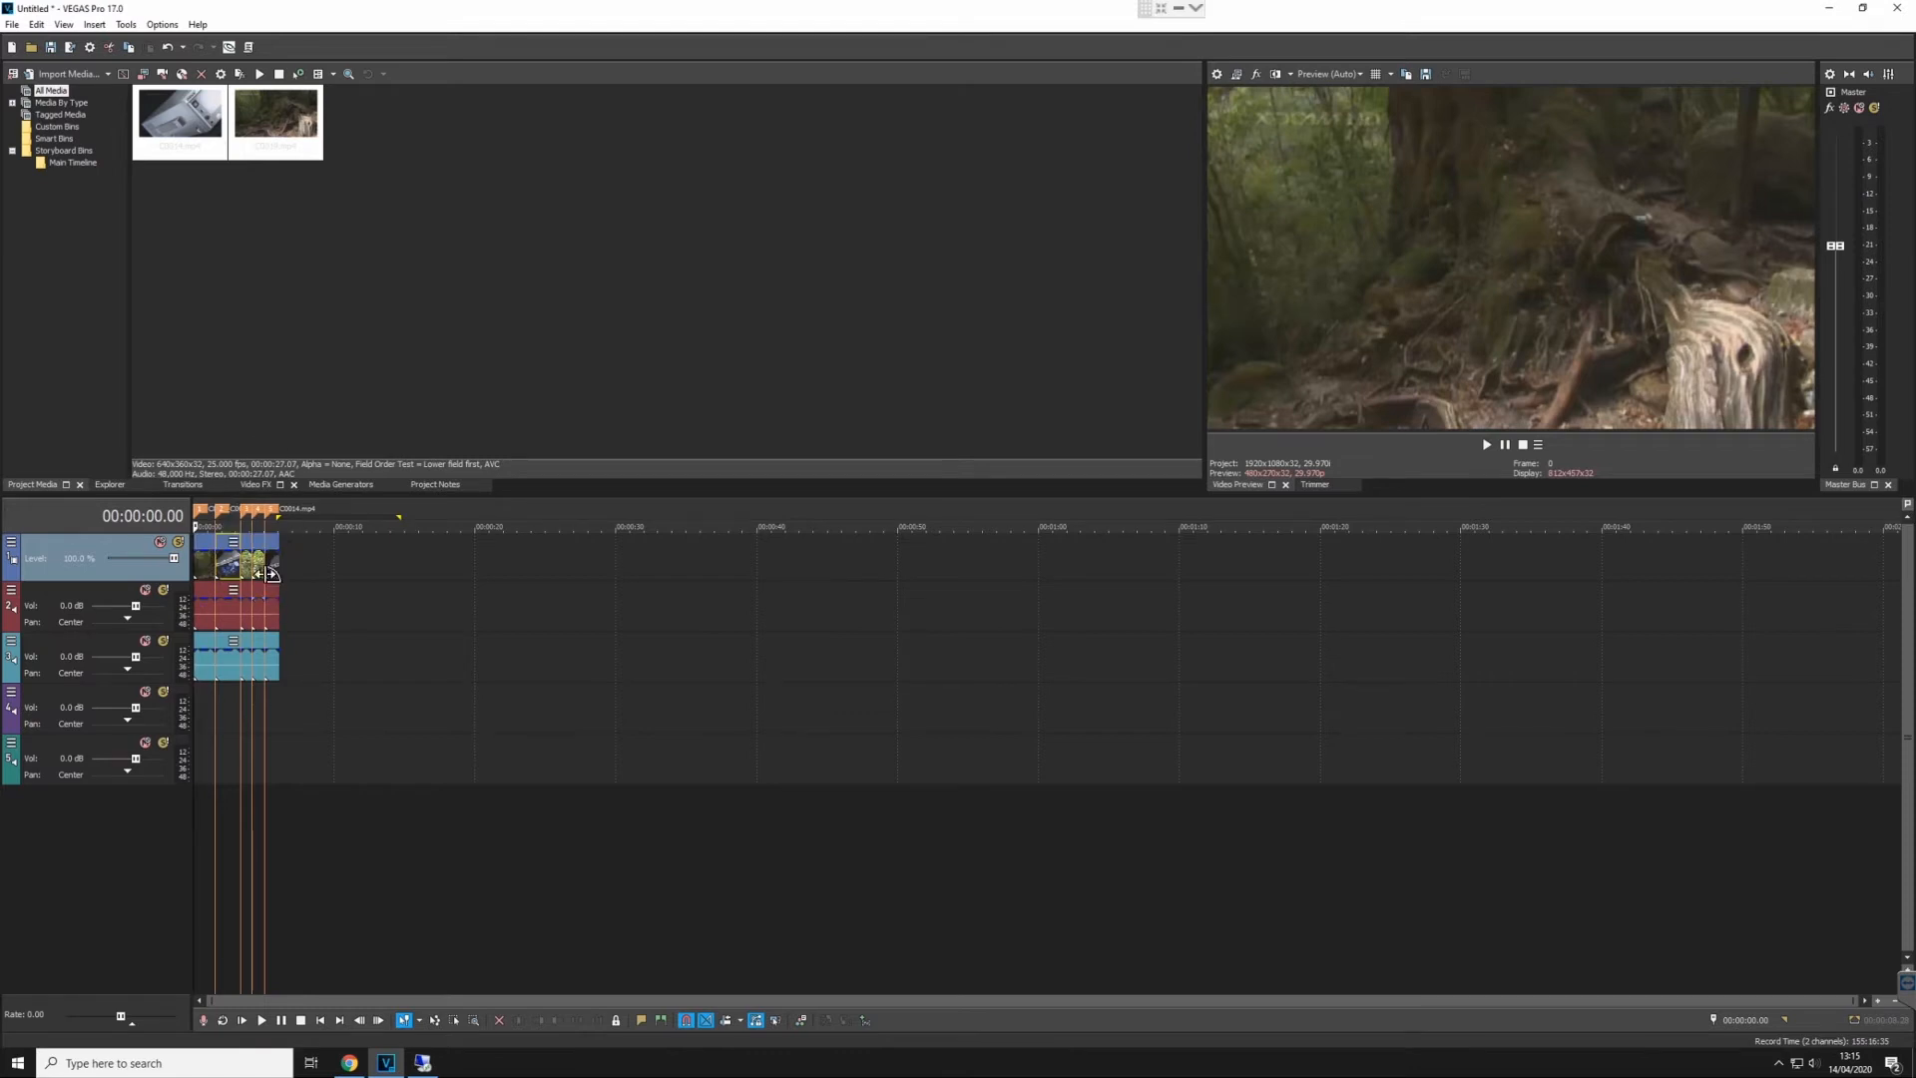
{"action": "left_click", "coordinate": [228, 47]}
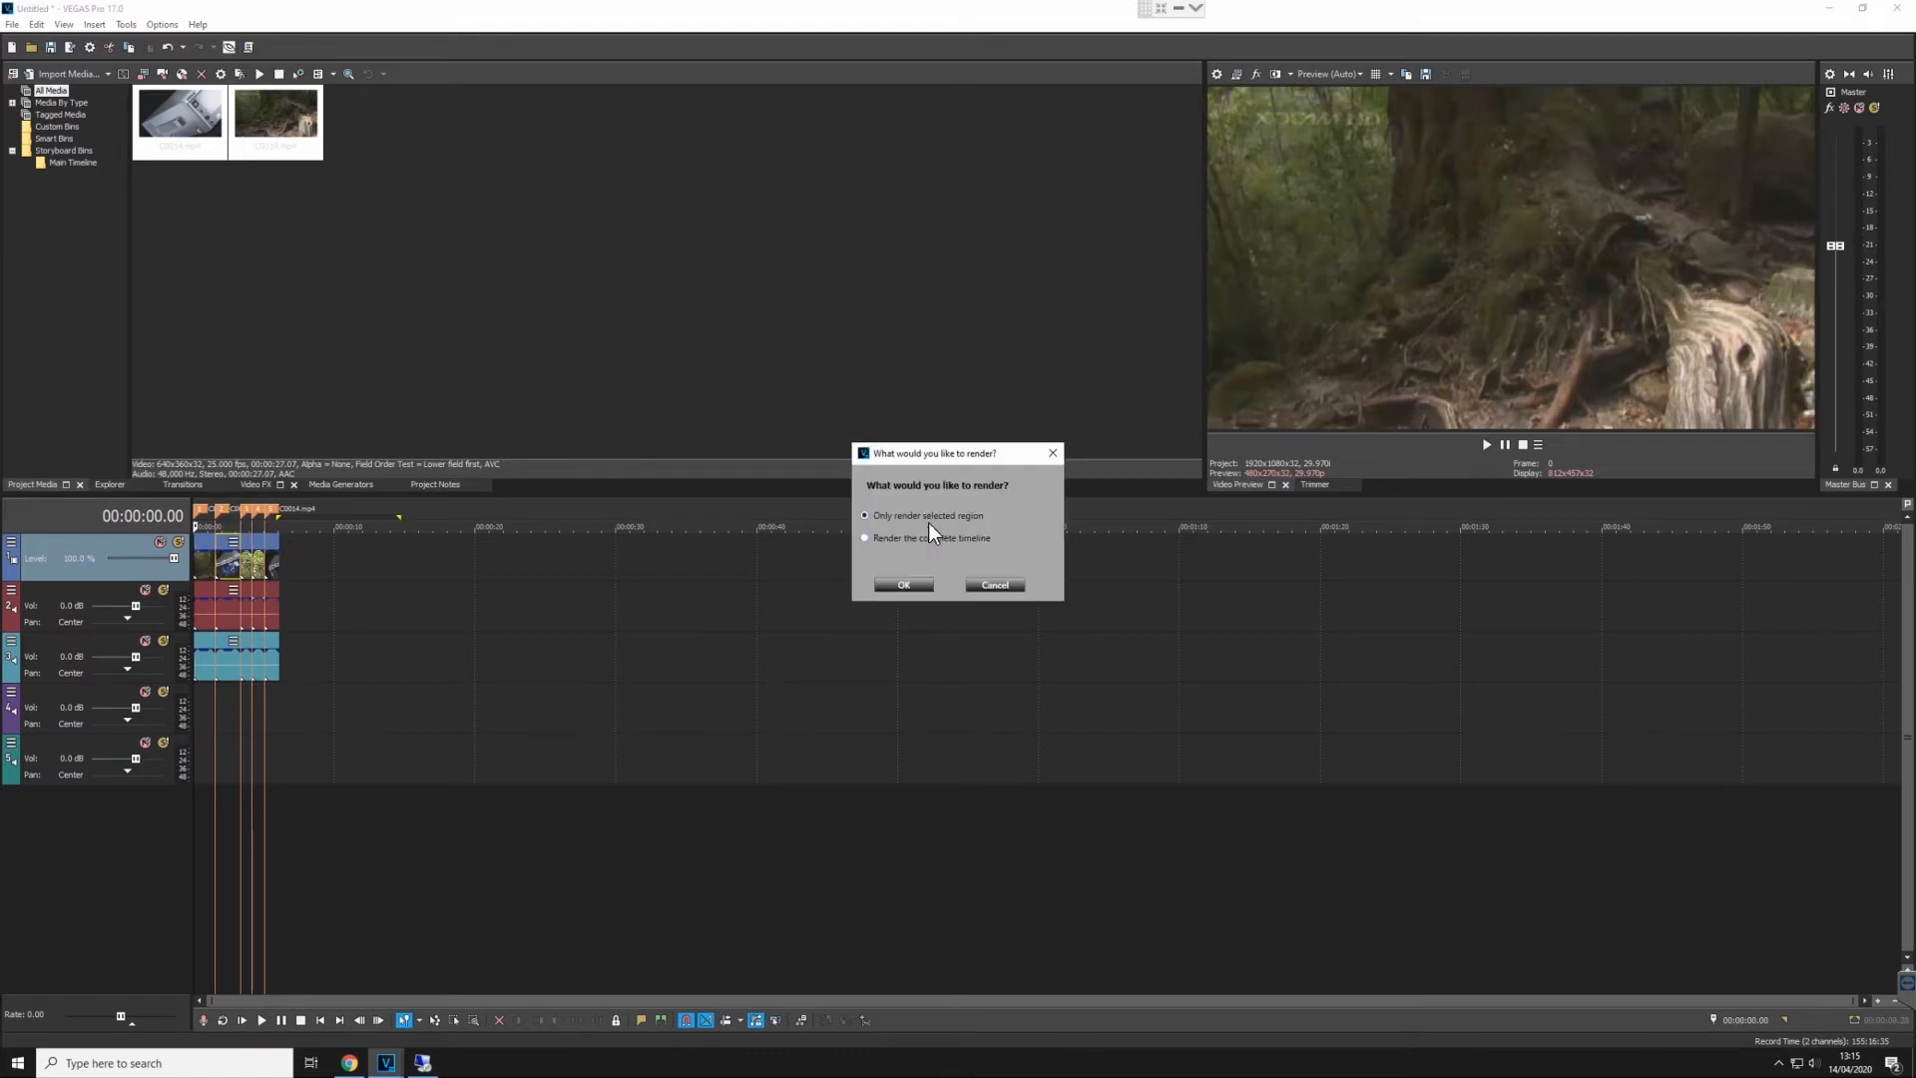
{"action": "left_click", "coordinate": [898, 585]}
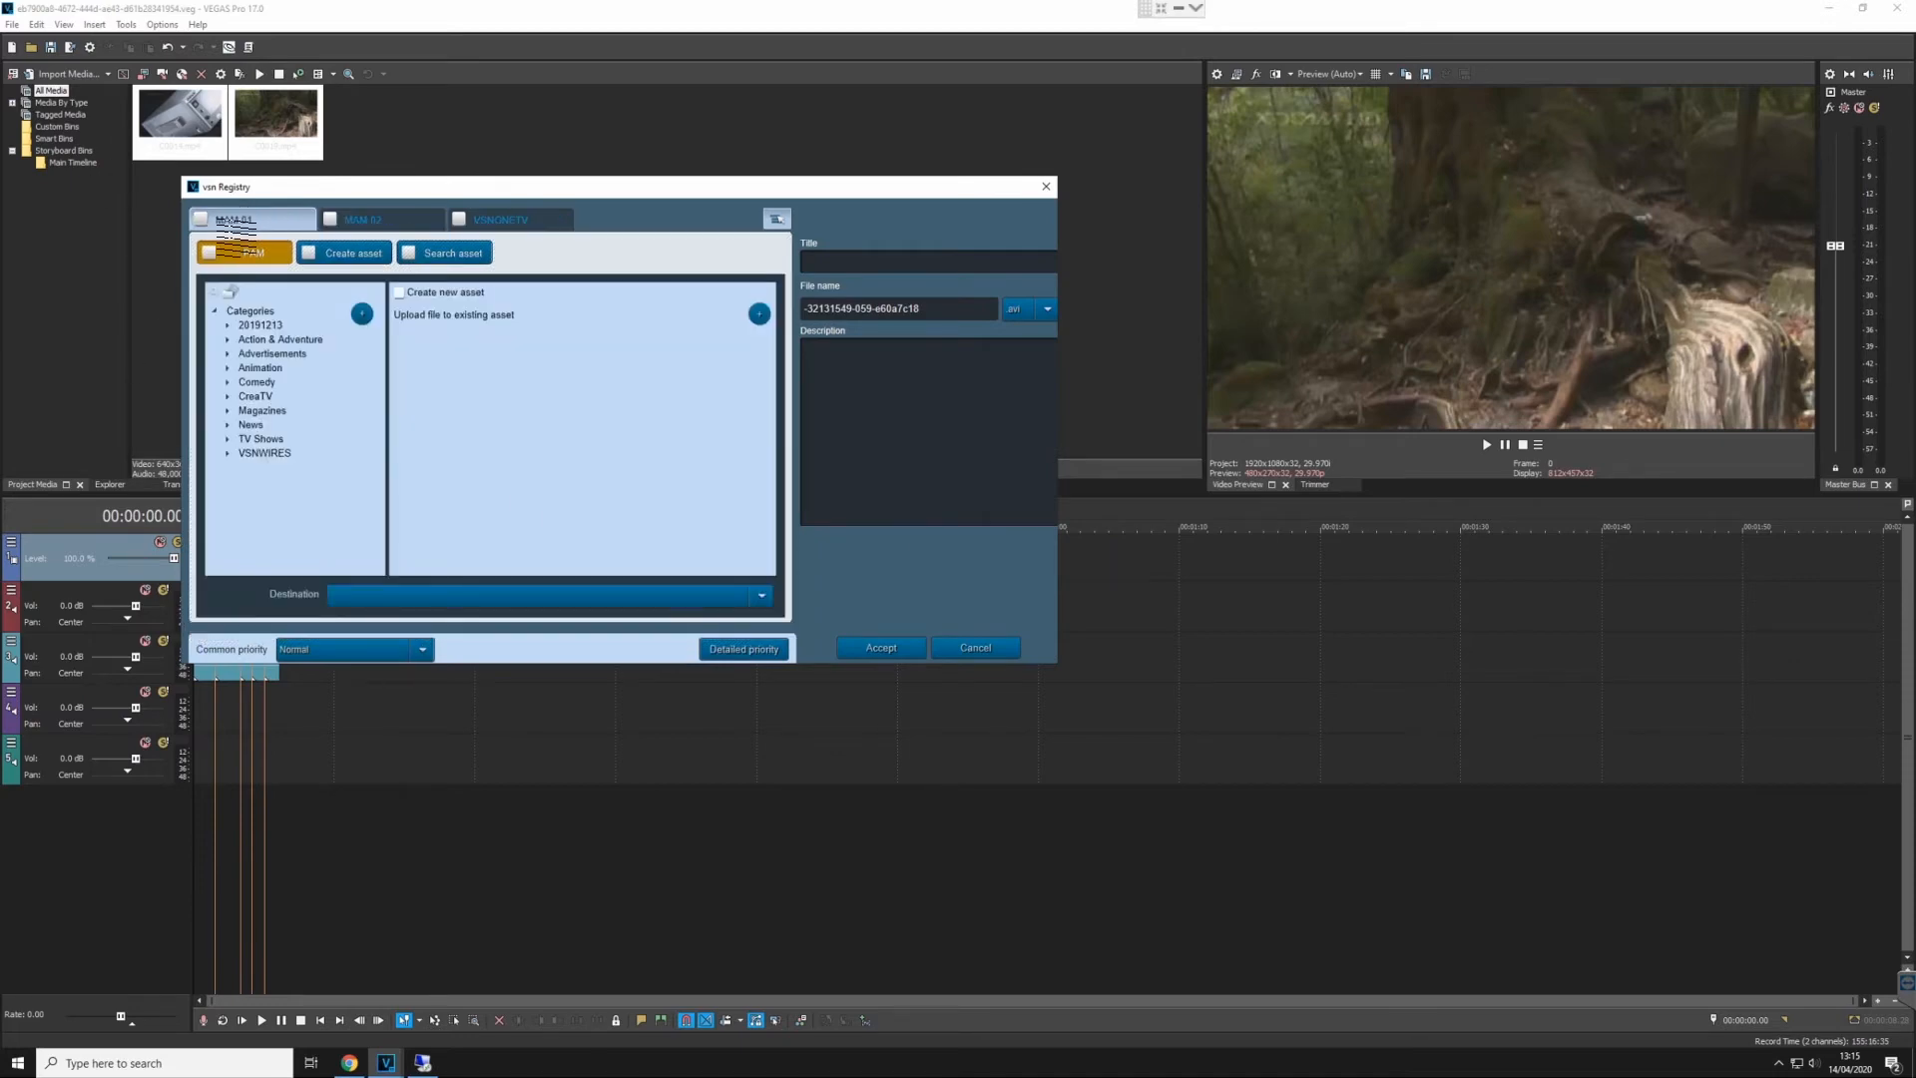
- Register the render in the News category of MAM 01 as a new asset of class NEWS titled "my render"
{"action": "left_click", "coordinate": [251, 424]}
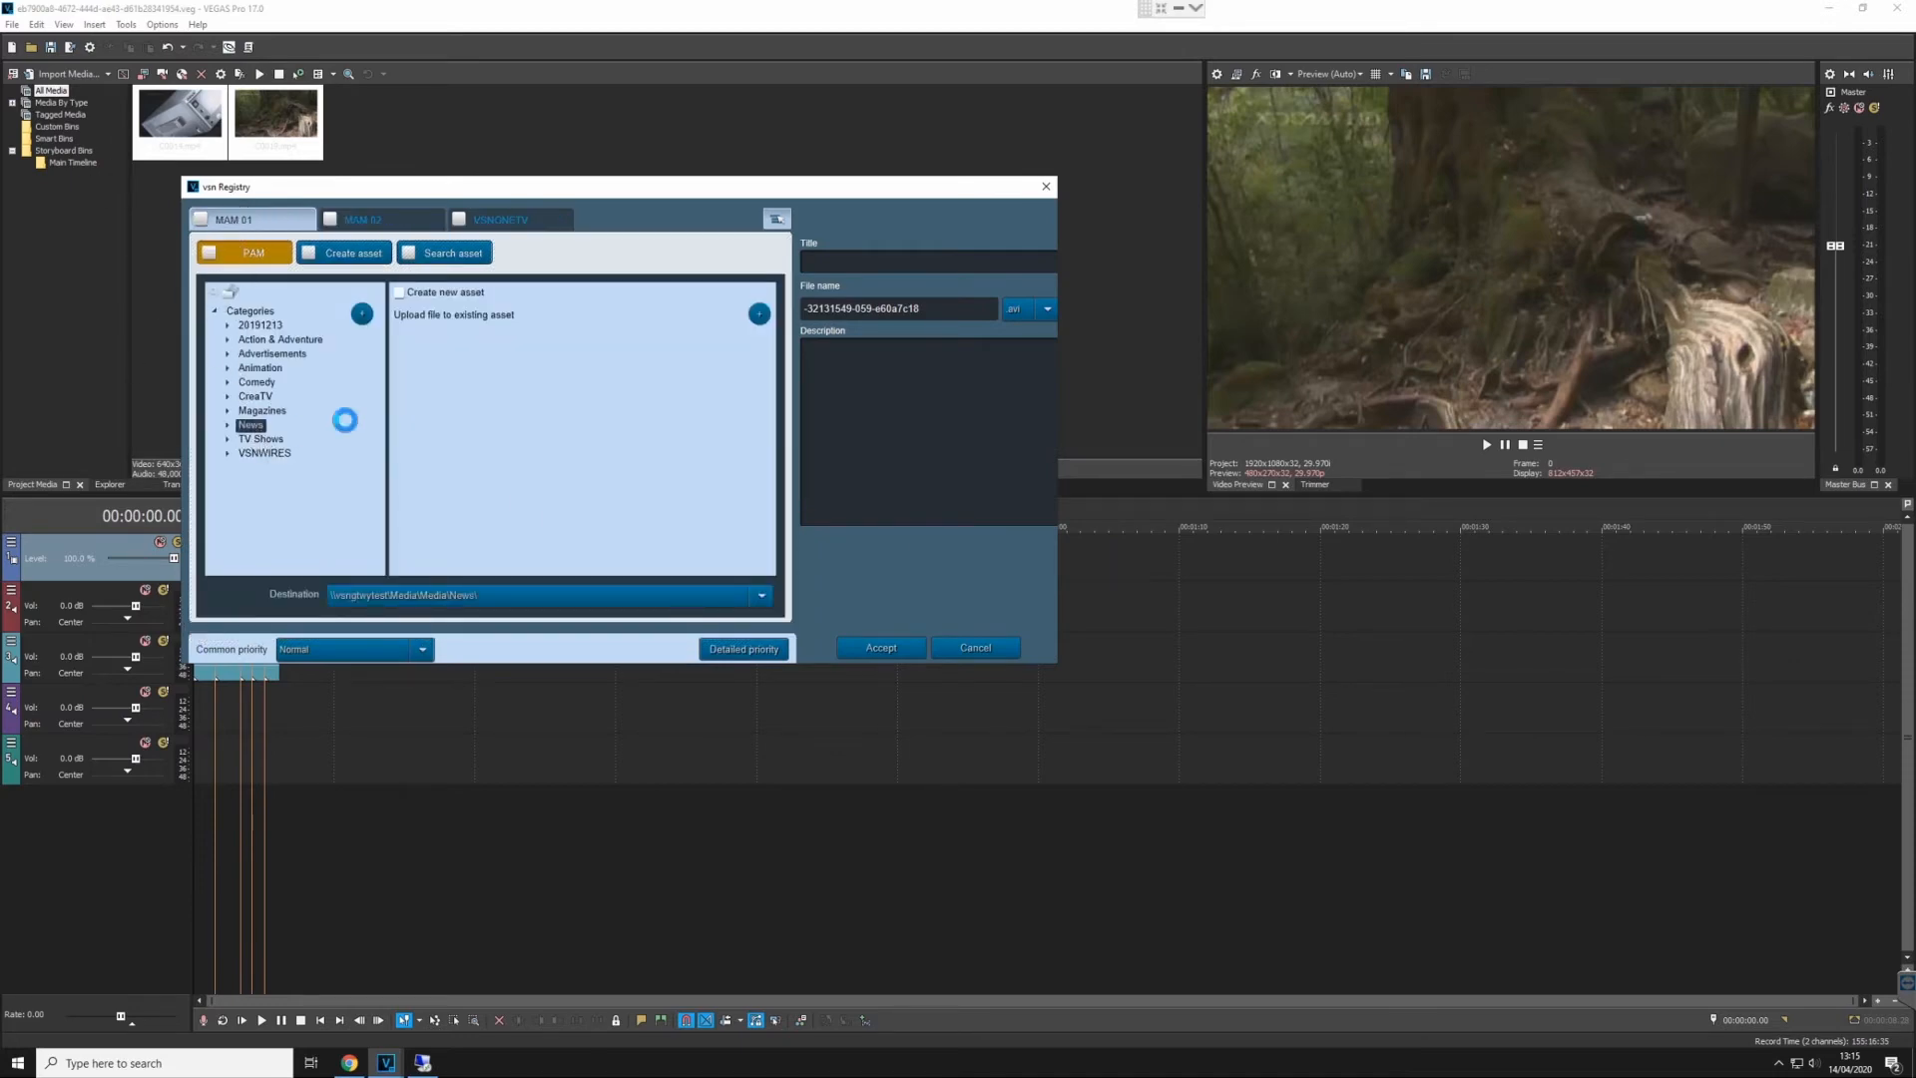
{"action": "left_click", "coordinate": [397, 292]}
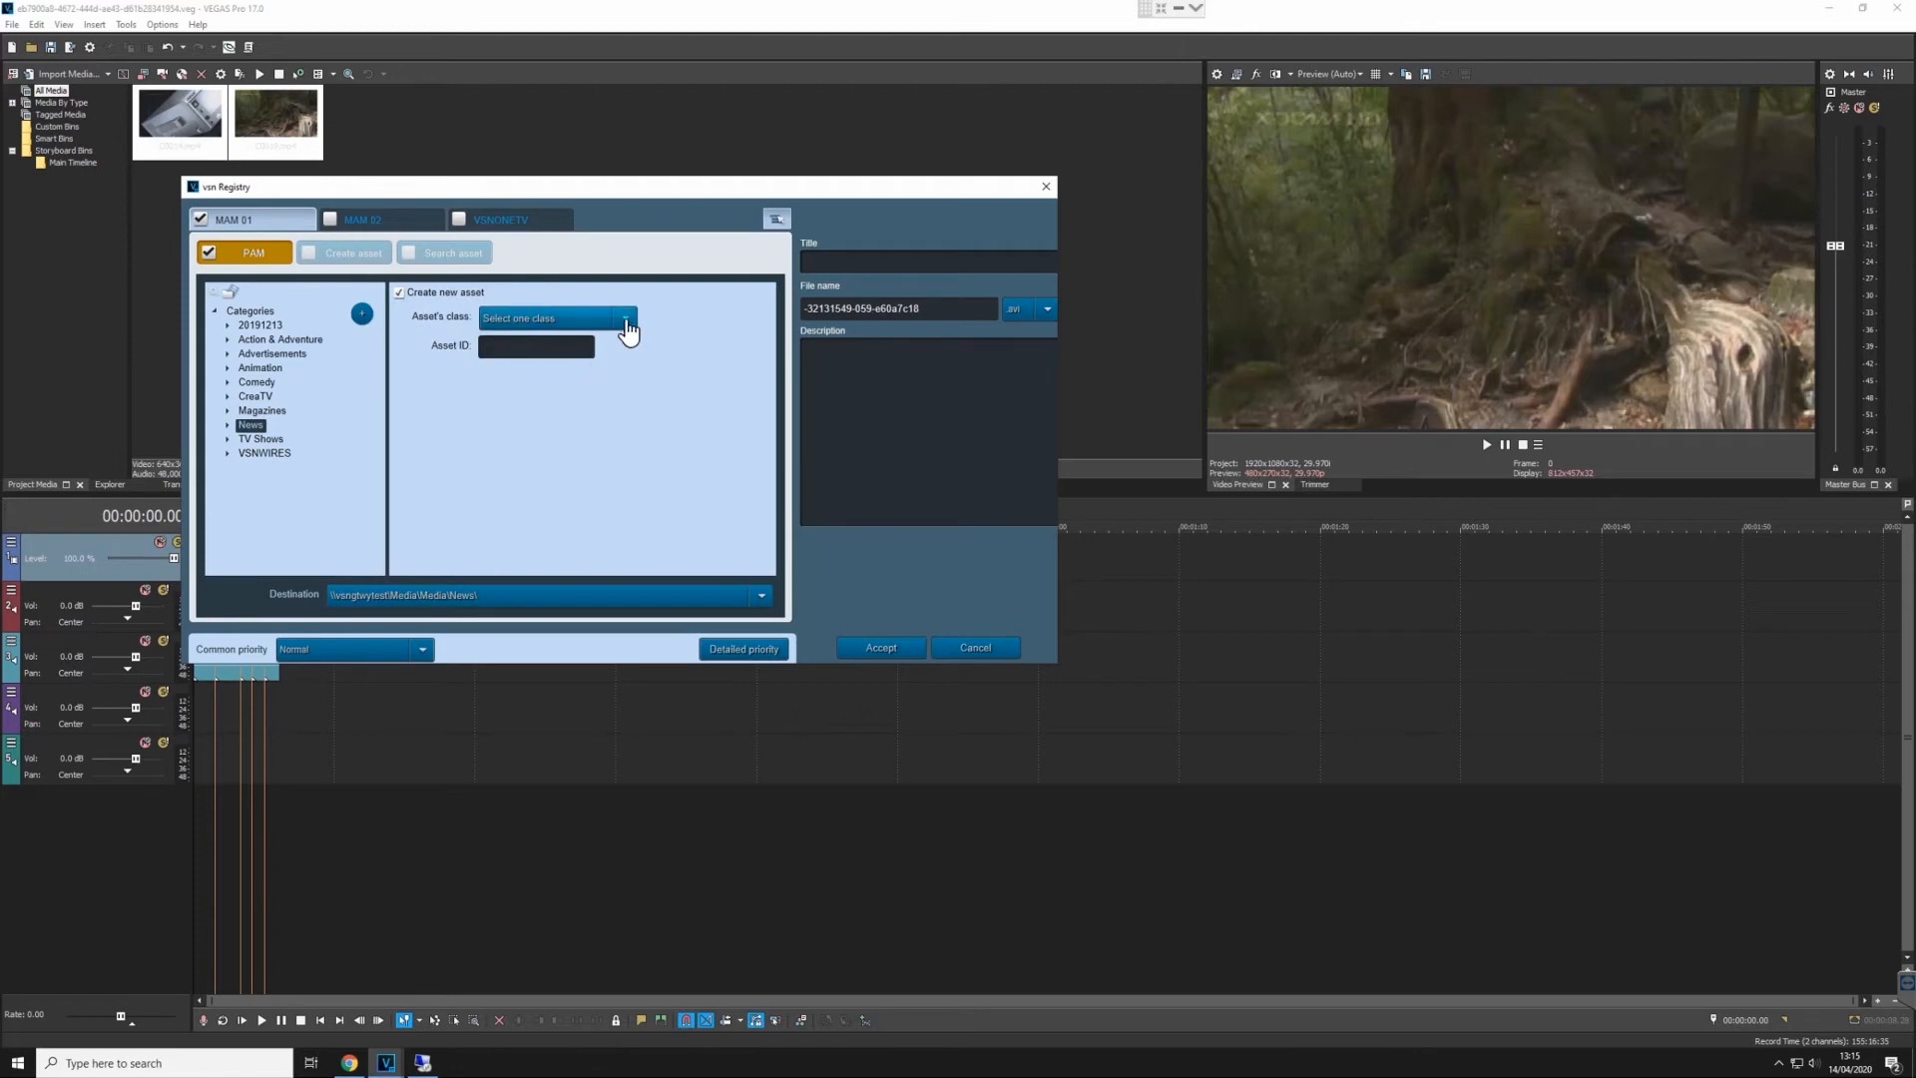
{"action": "left_click", "coordinate": [626, 319]}
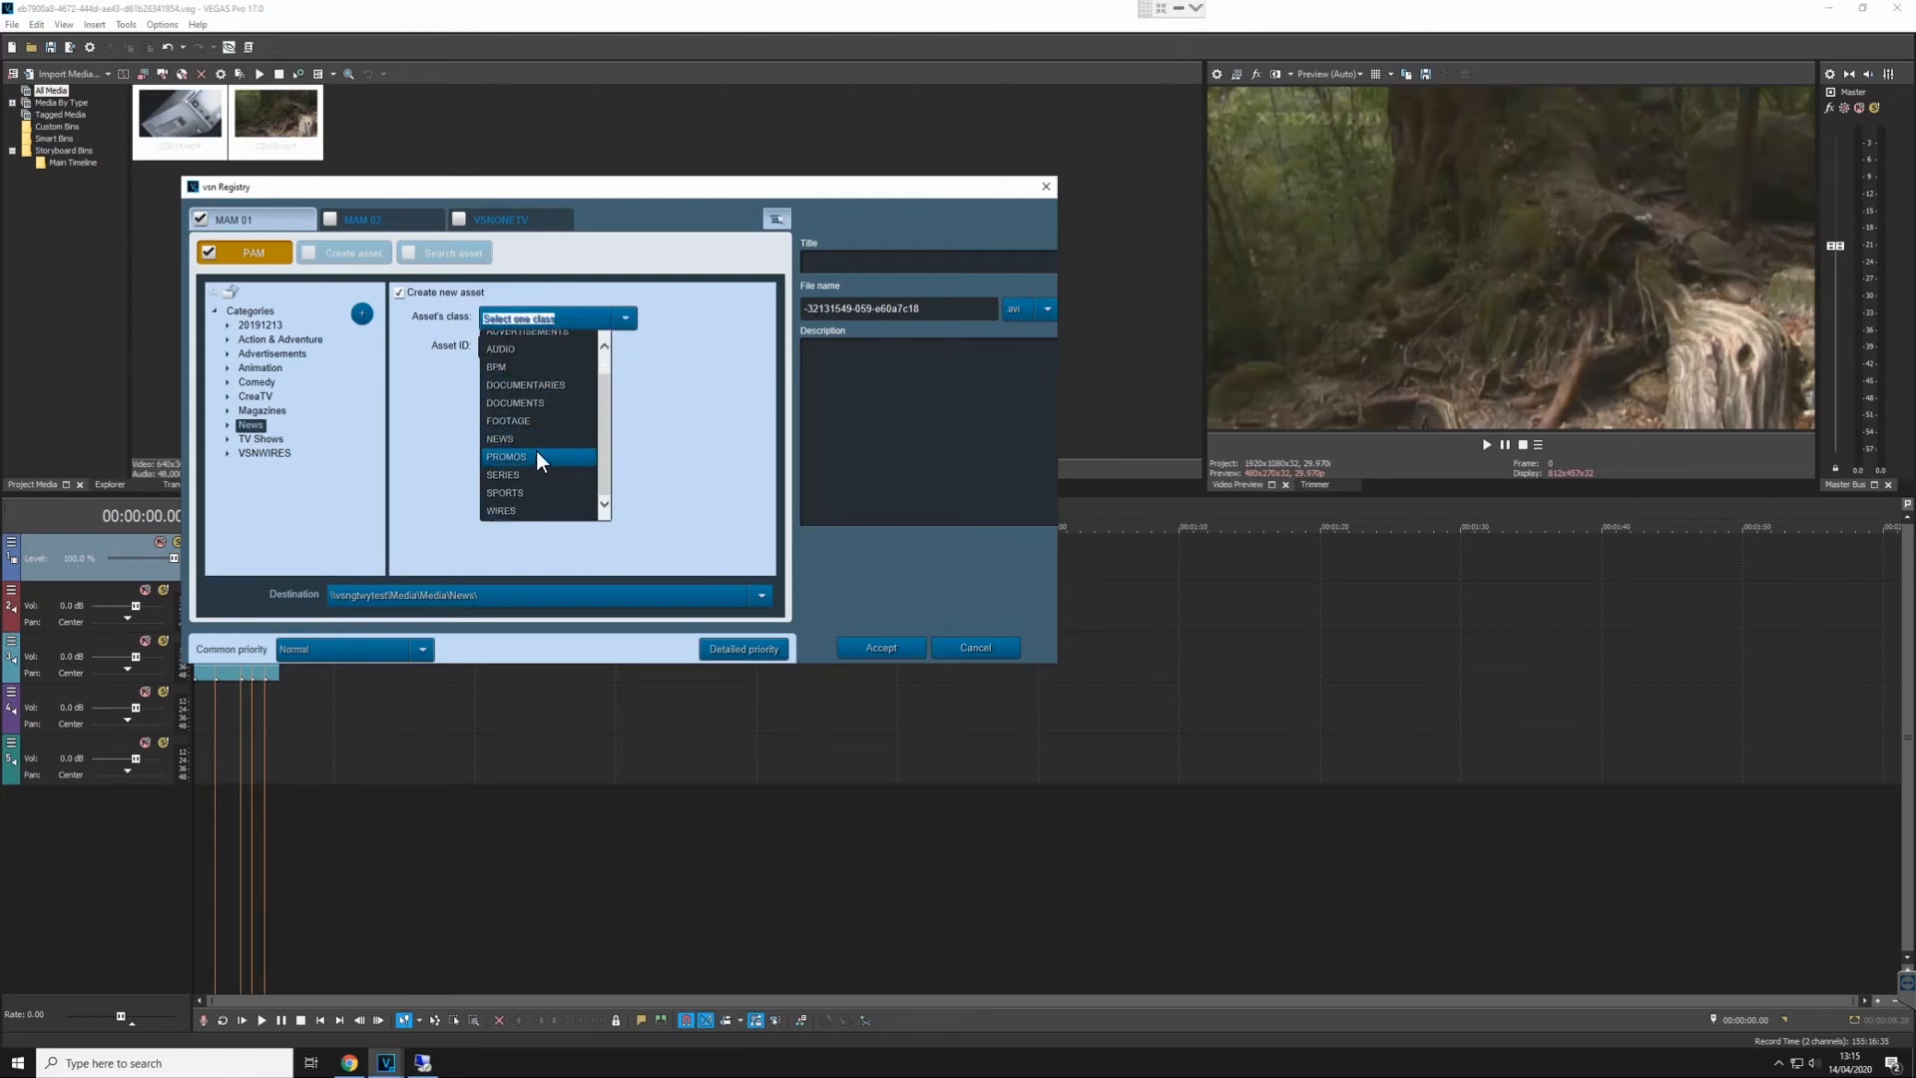
{"action": "left_click", "coordinate": [530, 438]}
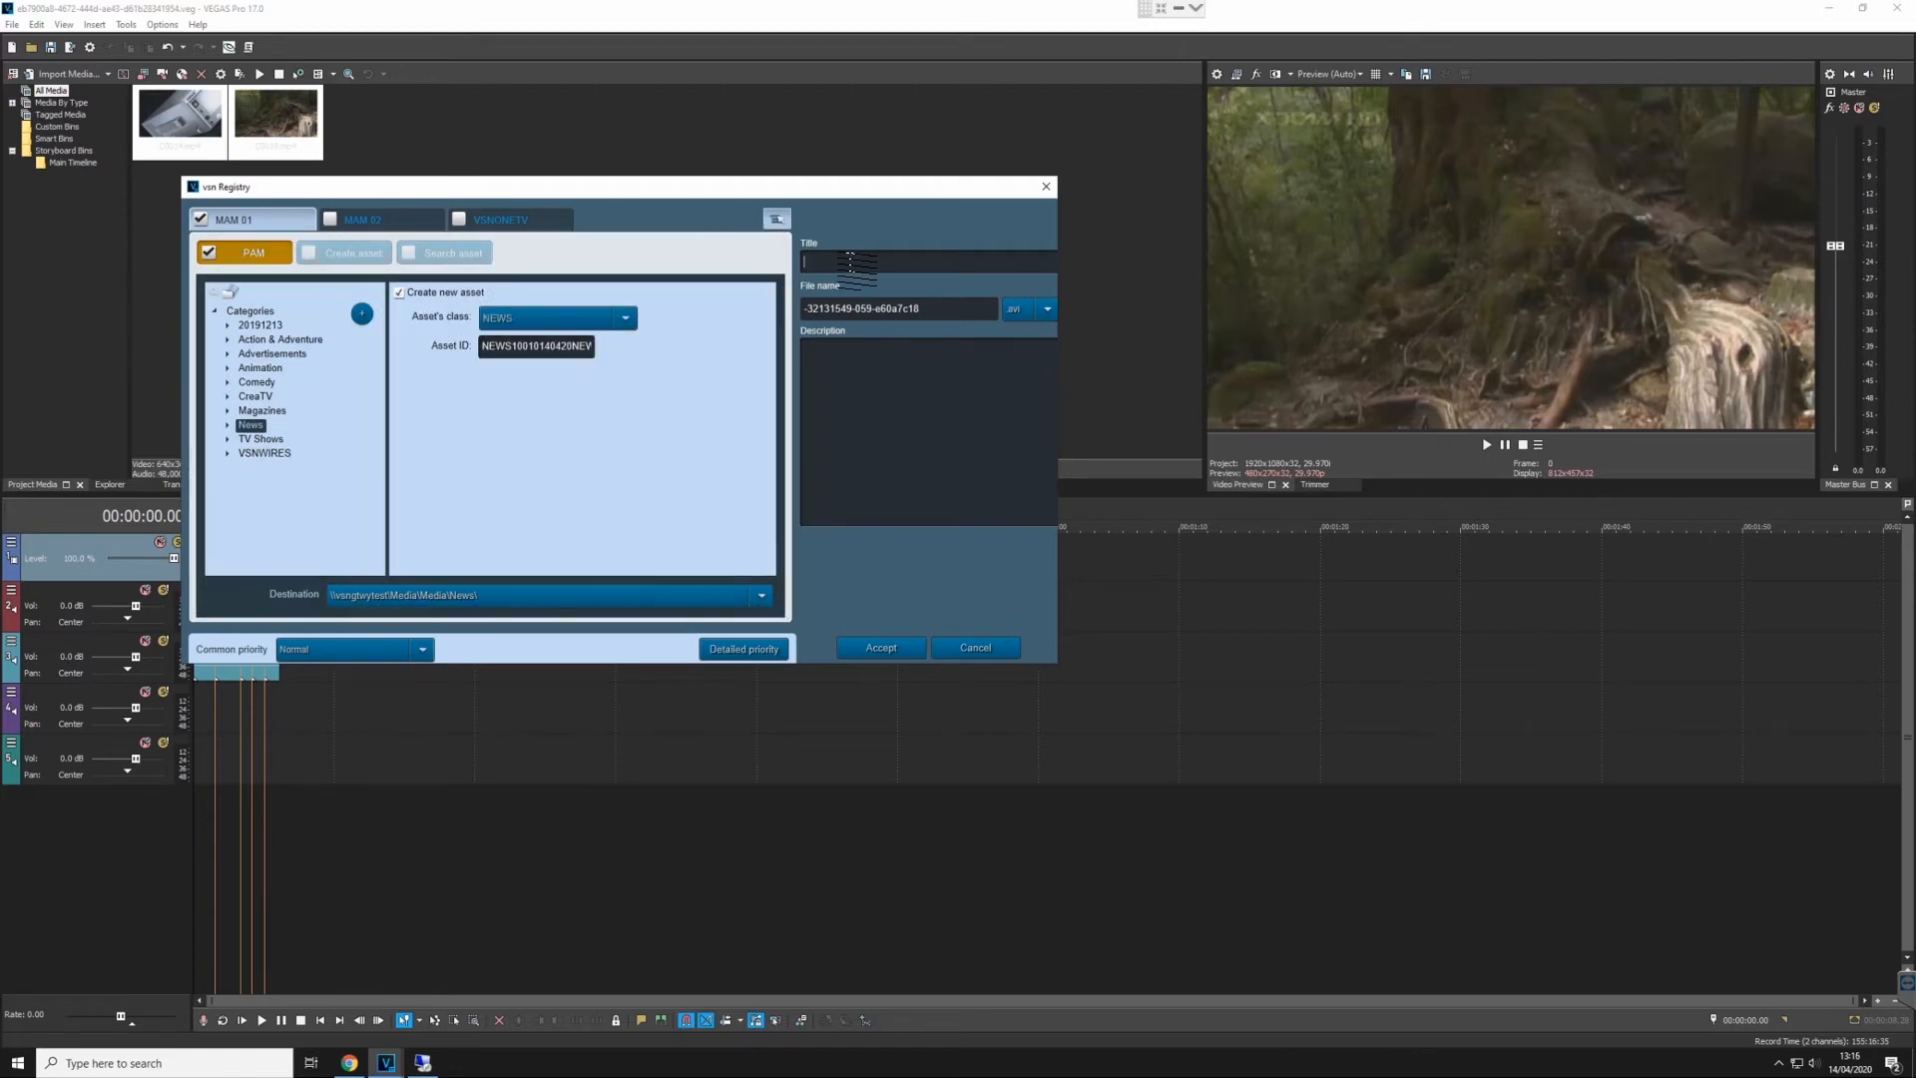
{"action": "left_click", "coordinate": [885, 648]}
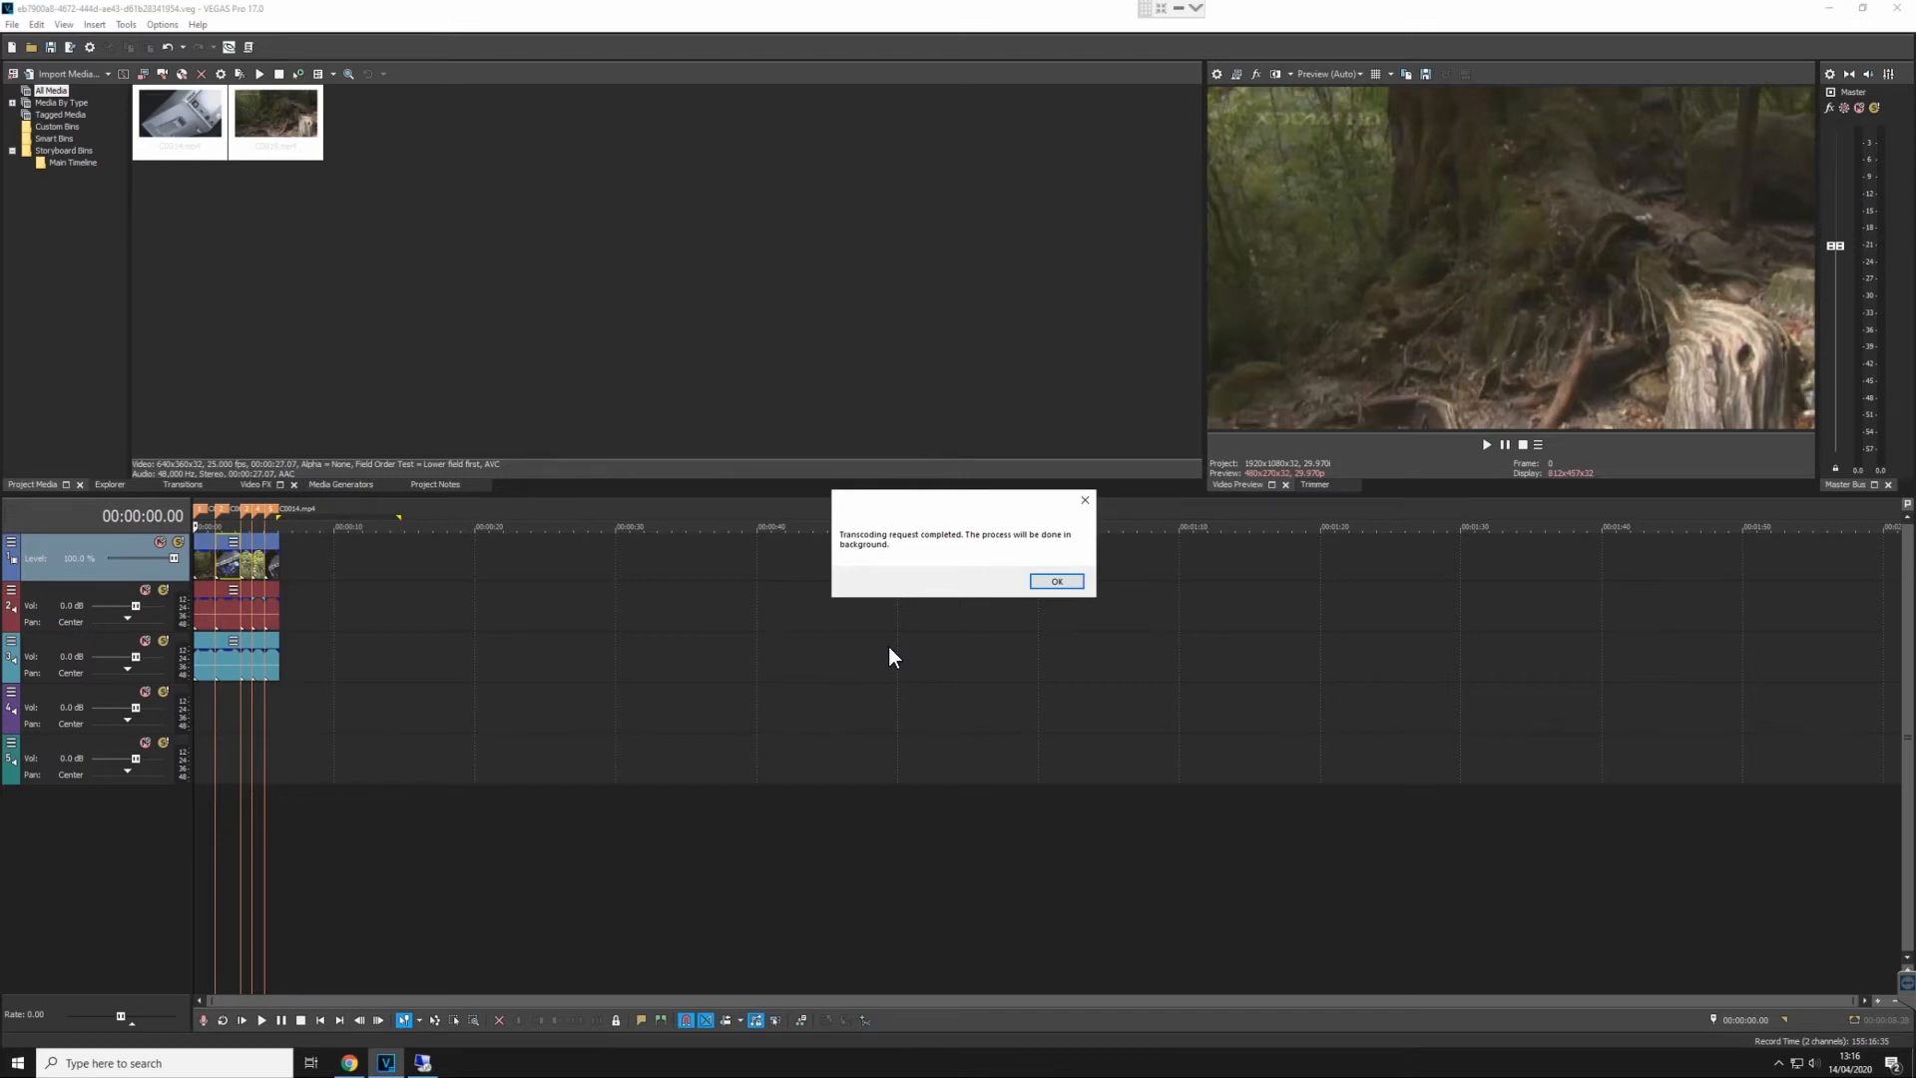
{"action": "key", "text": "Return"}
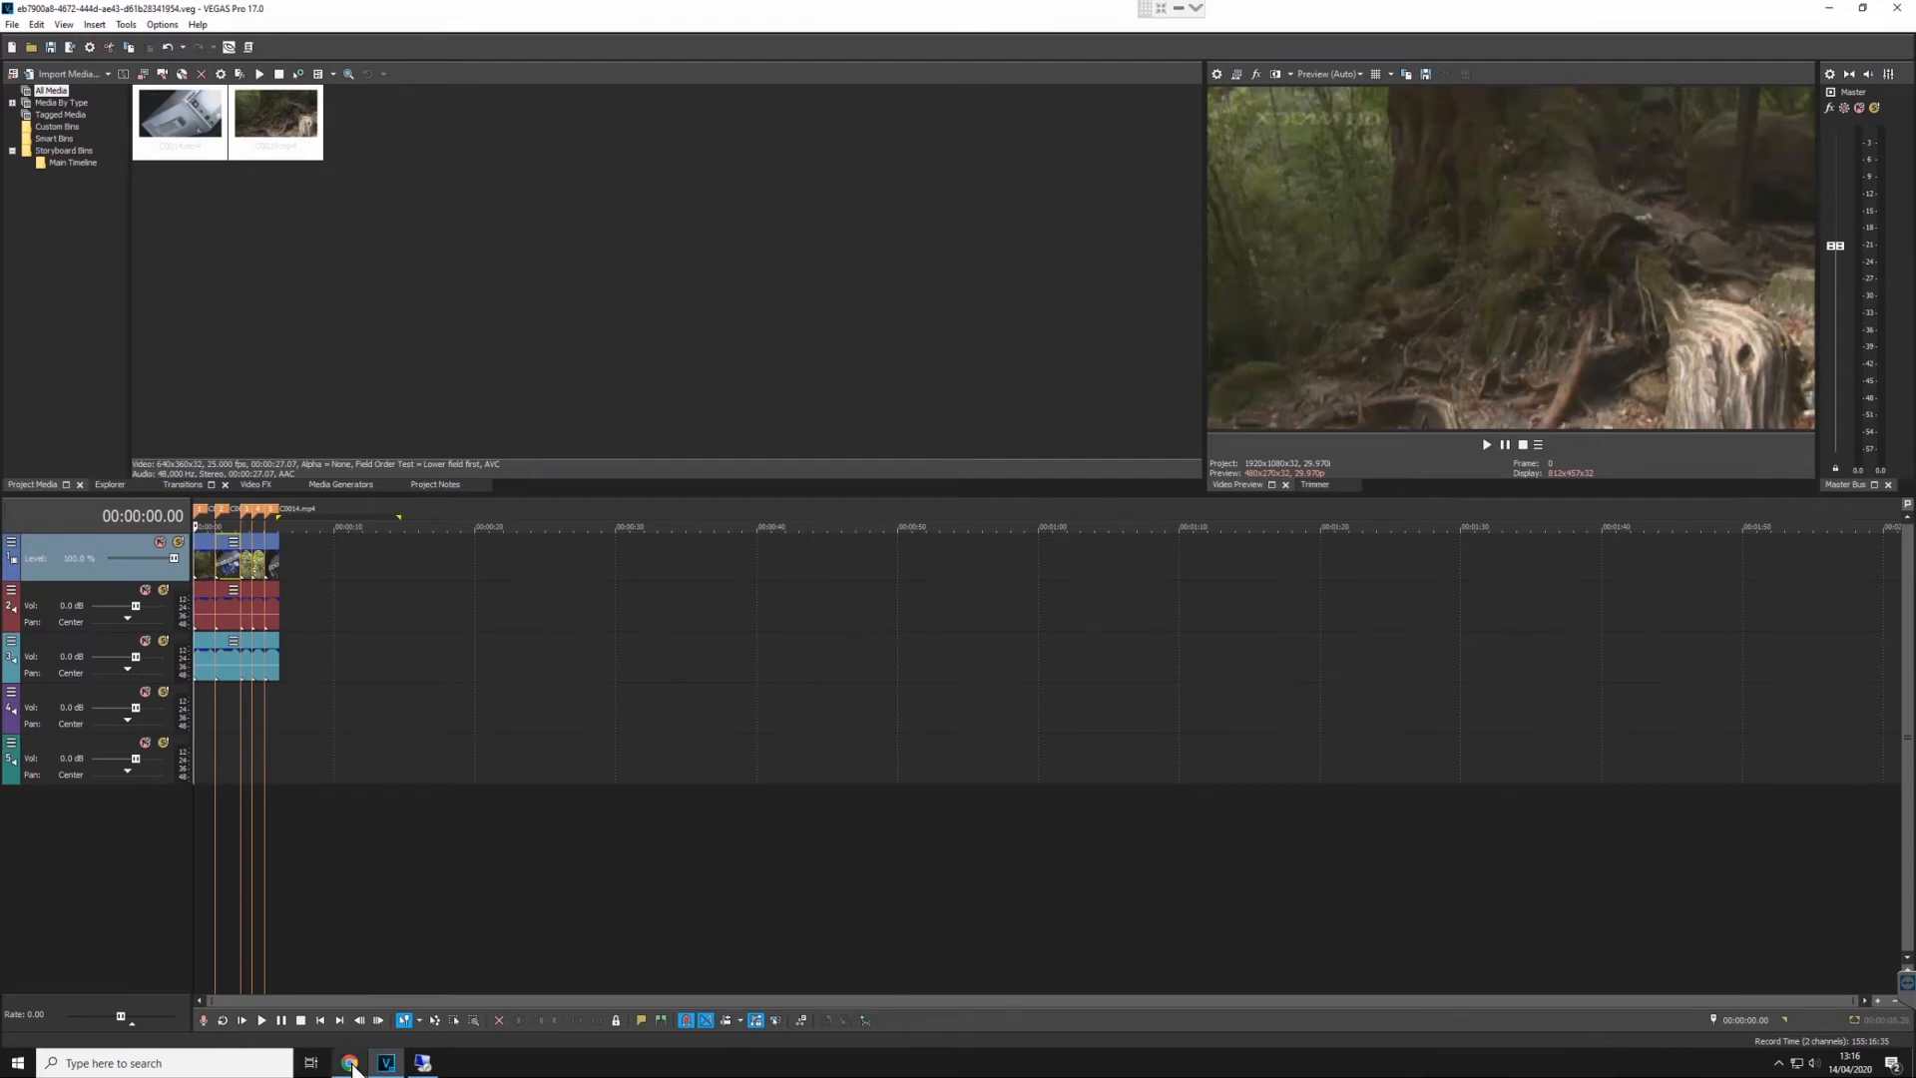
- Switch to the browser's Workflows Viewer, check the stages of the "my render" render workflow, and close the viewer
{"action": "left_click", "coordinate": [354, 1061]}
{"action": "left_click", "coordinate": [283, 14]}
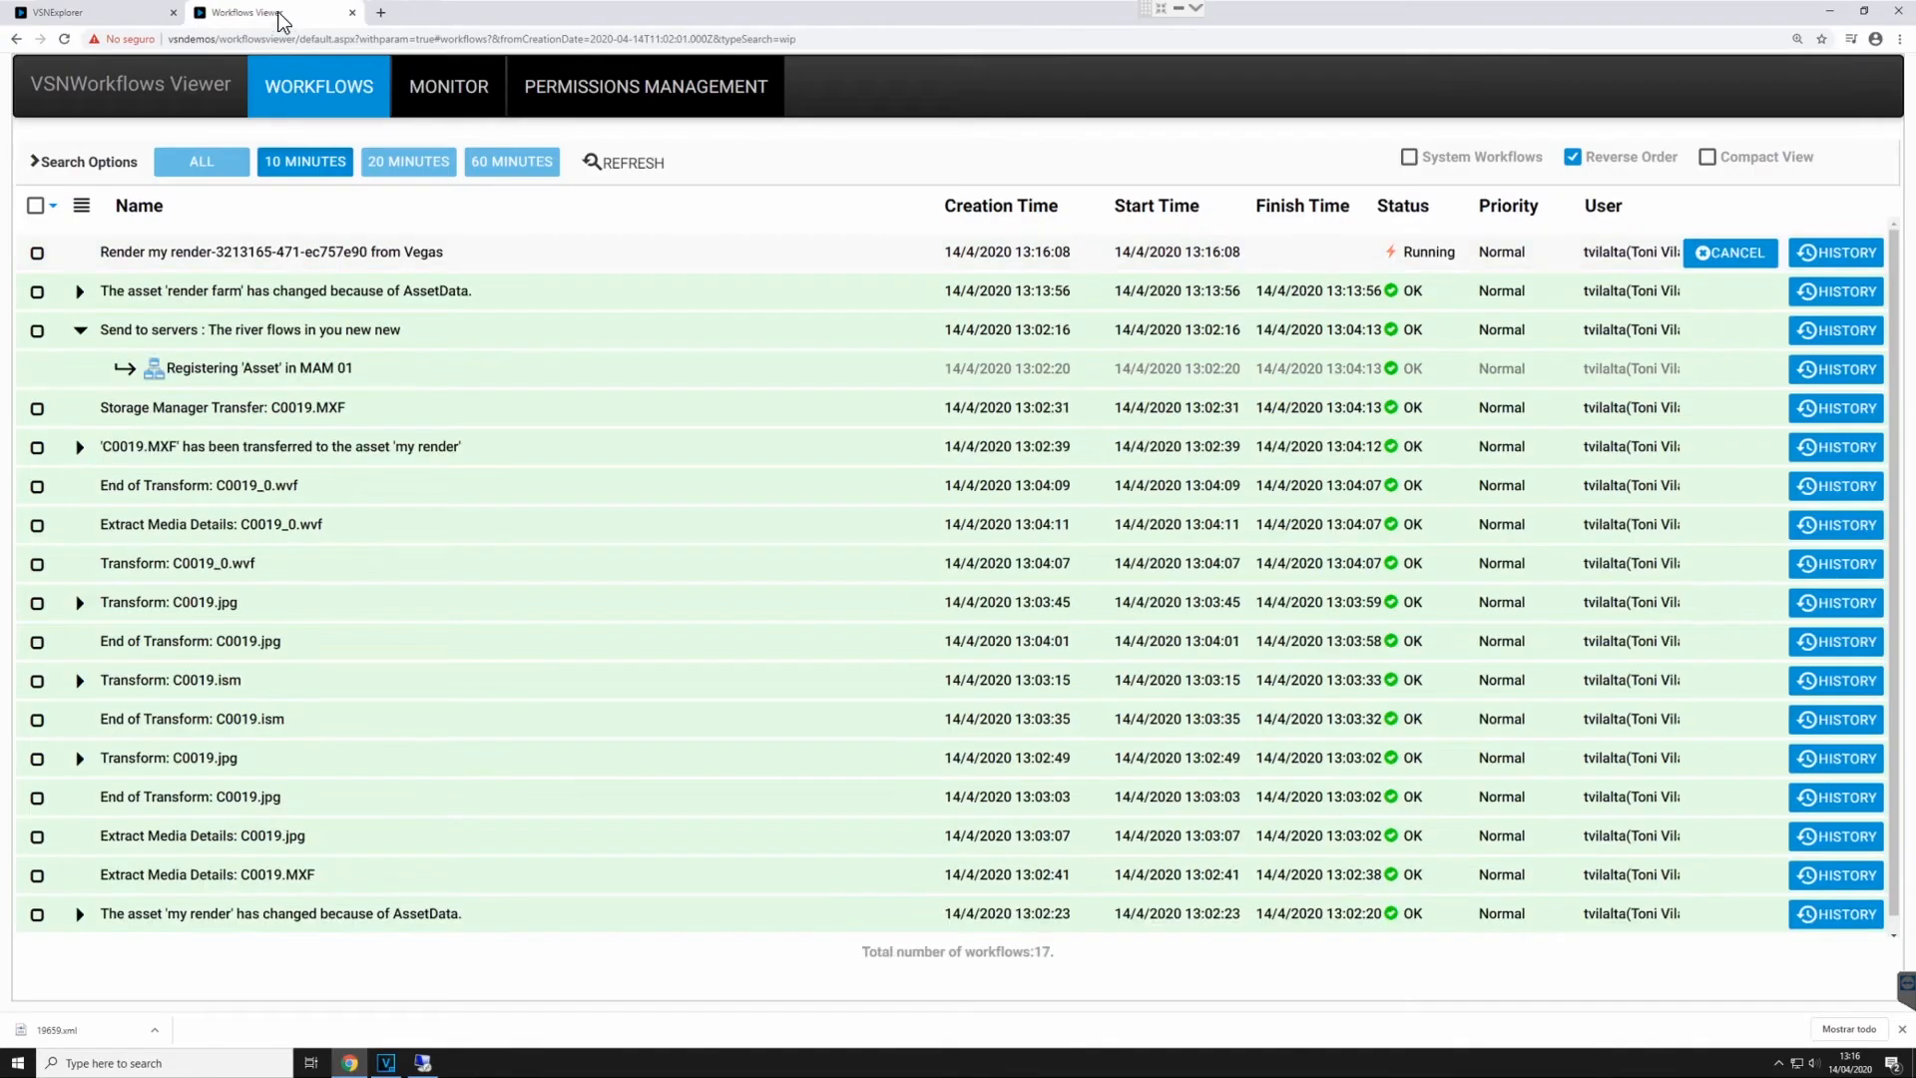
{"action": "left_click", "coordinate": [239, 259]}
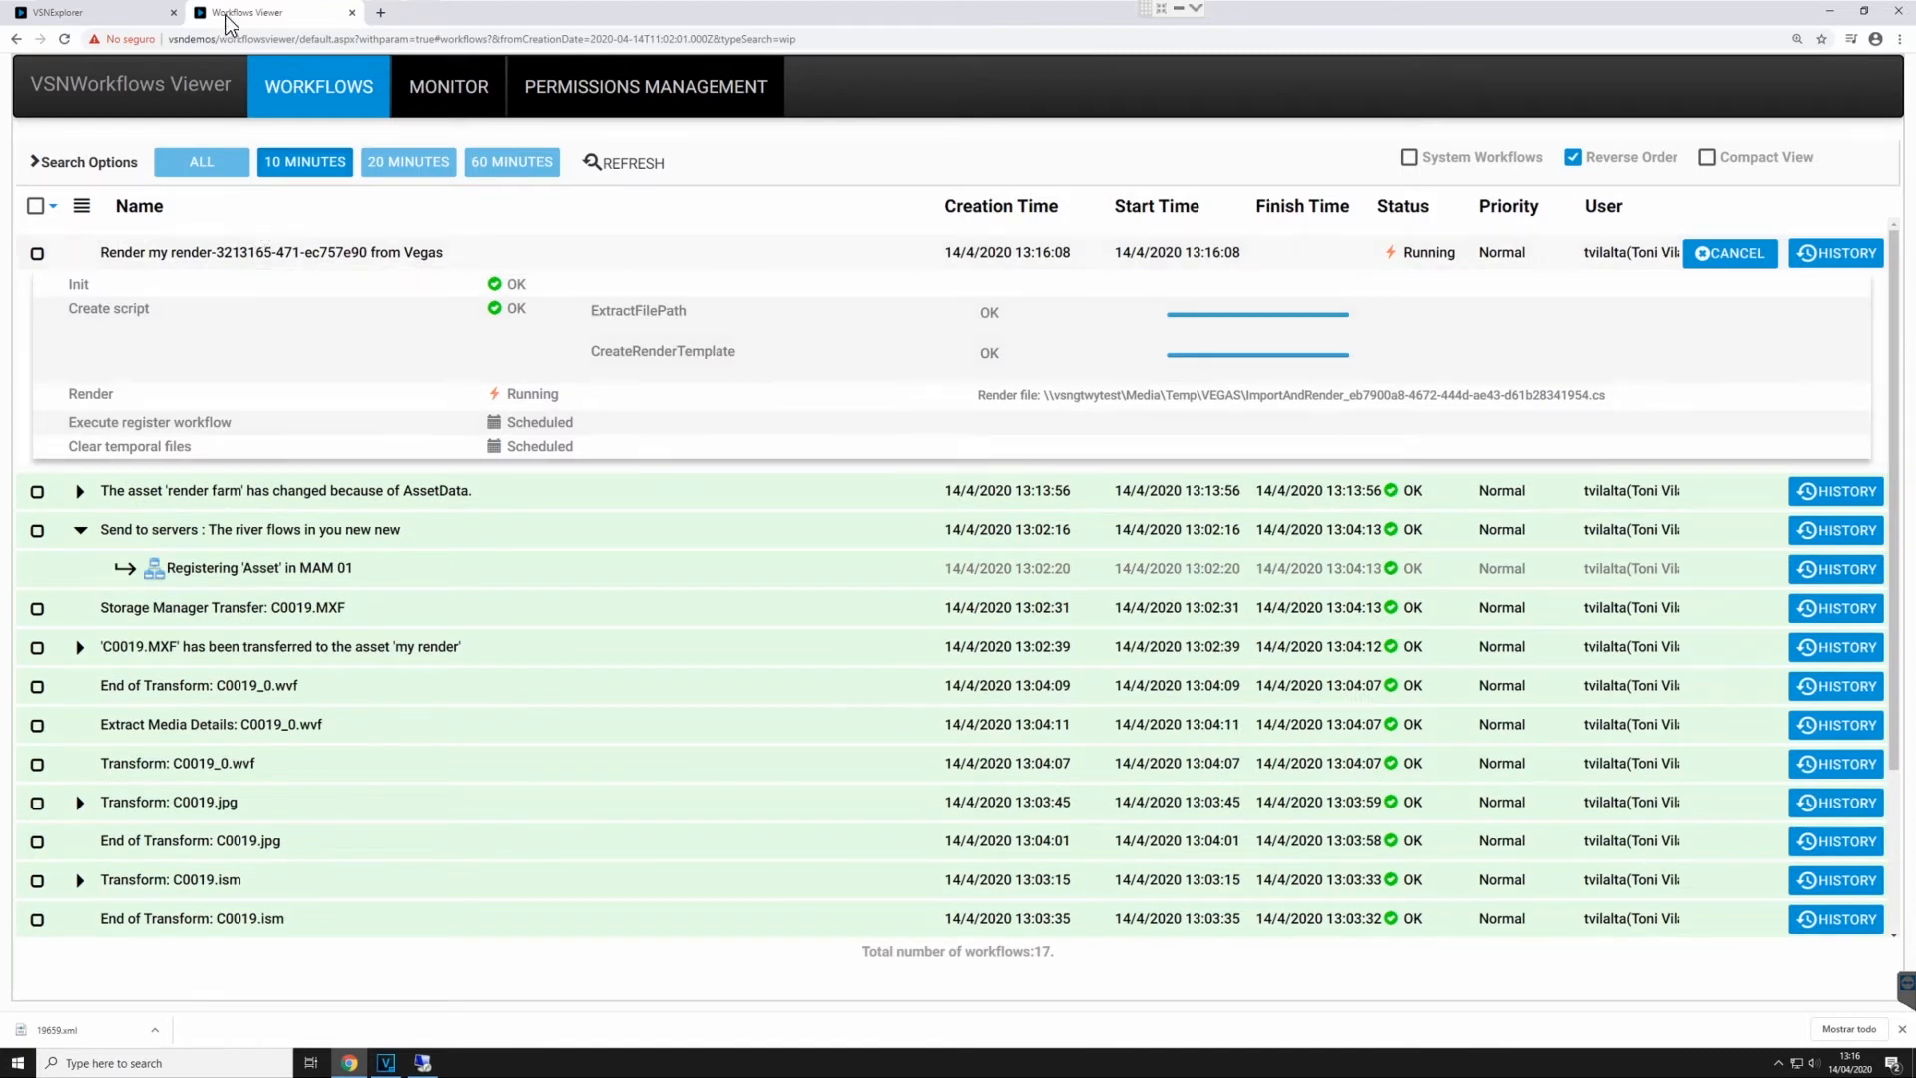
{"action": "middle_click", "coordinate": [266, 13]}
- Search all asset classes in VSNExplorer for "my render"
{"action": "left_click", "coordinate": [1033, 111]}
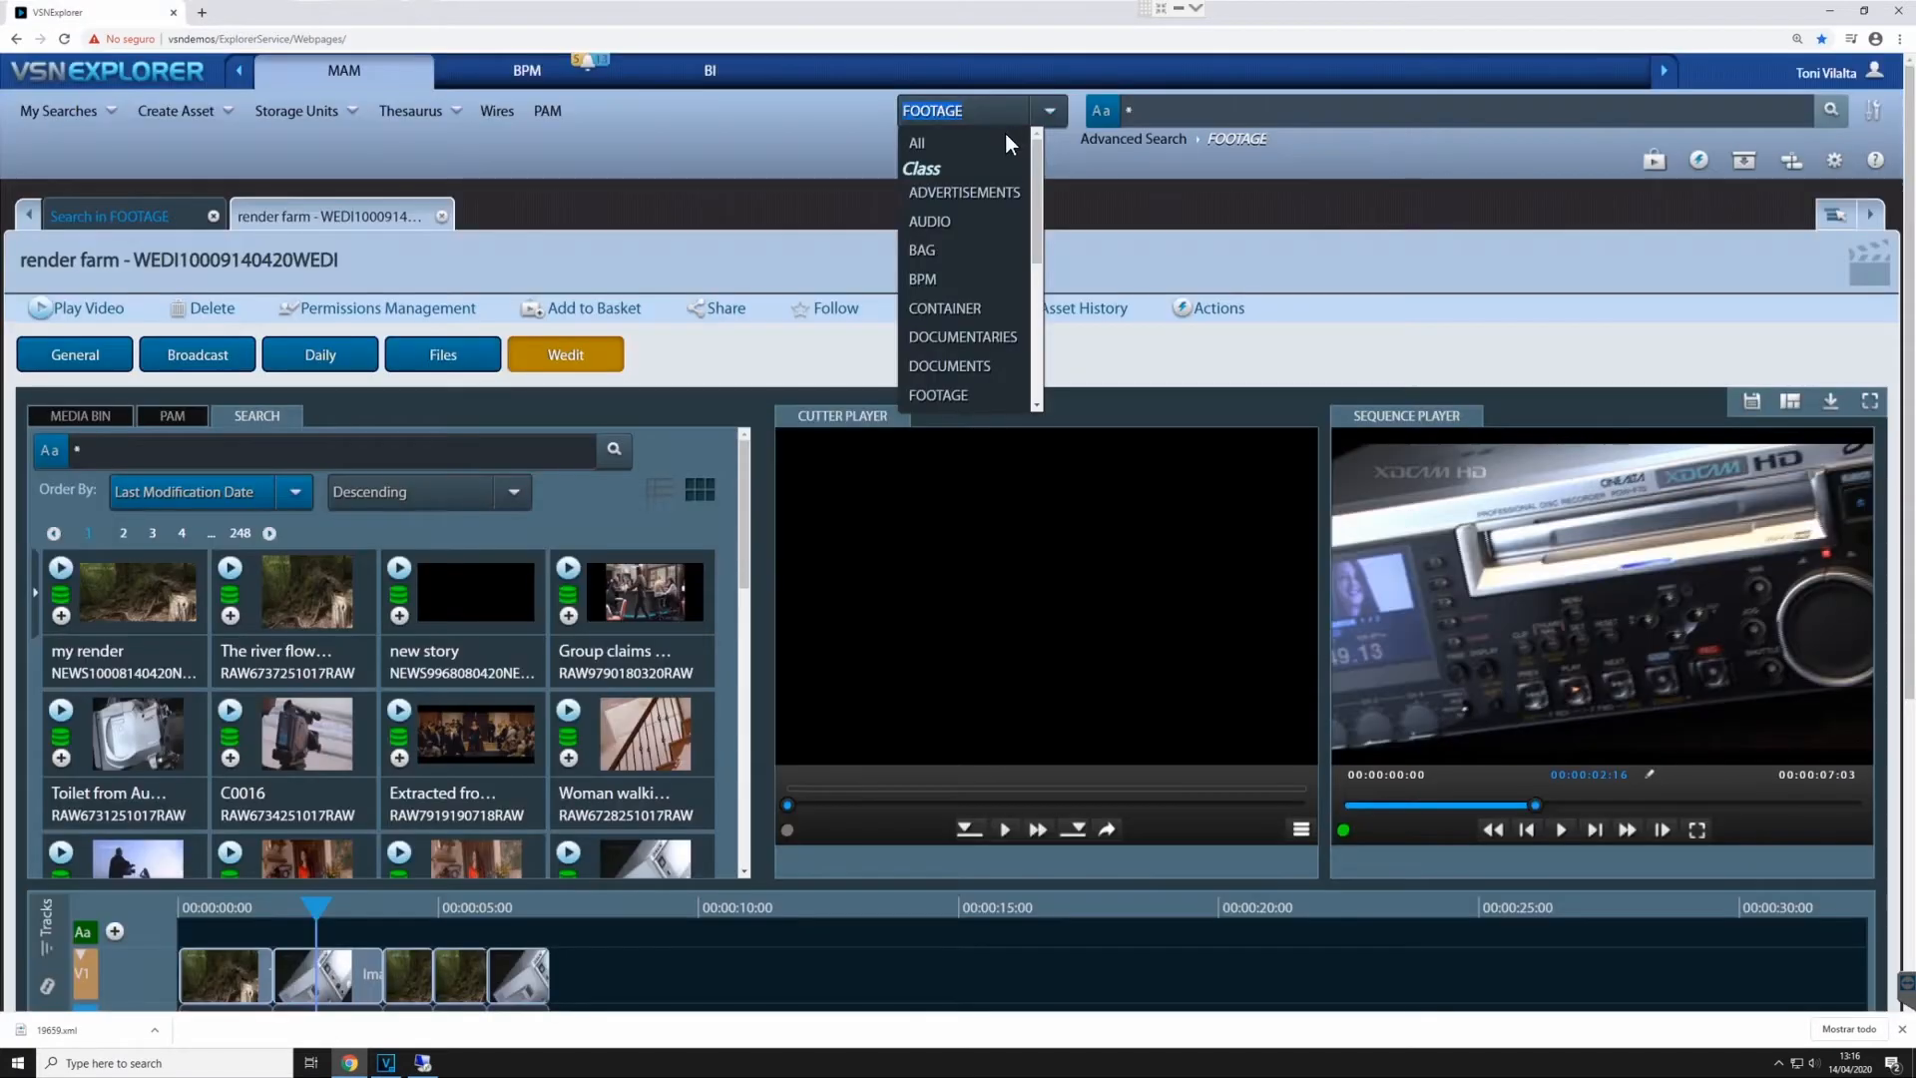
{"action": "left_click", "coordinate": [1009, 142]}
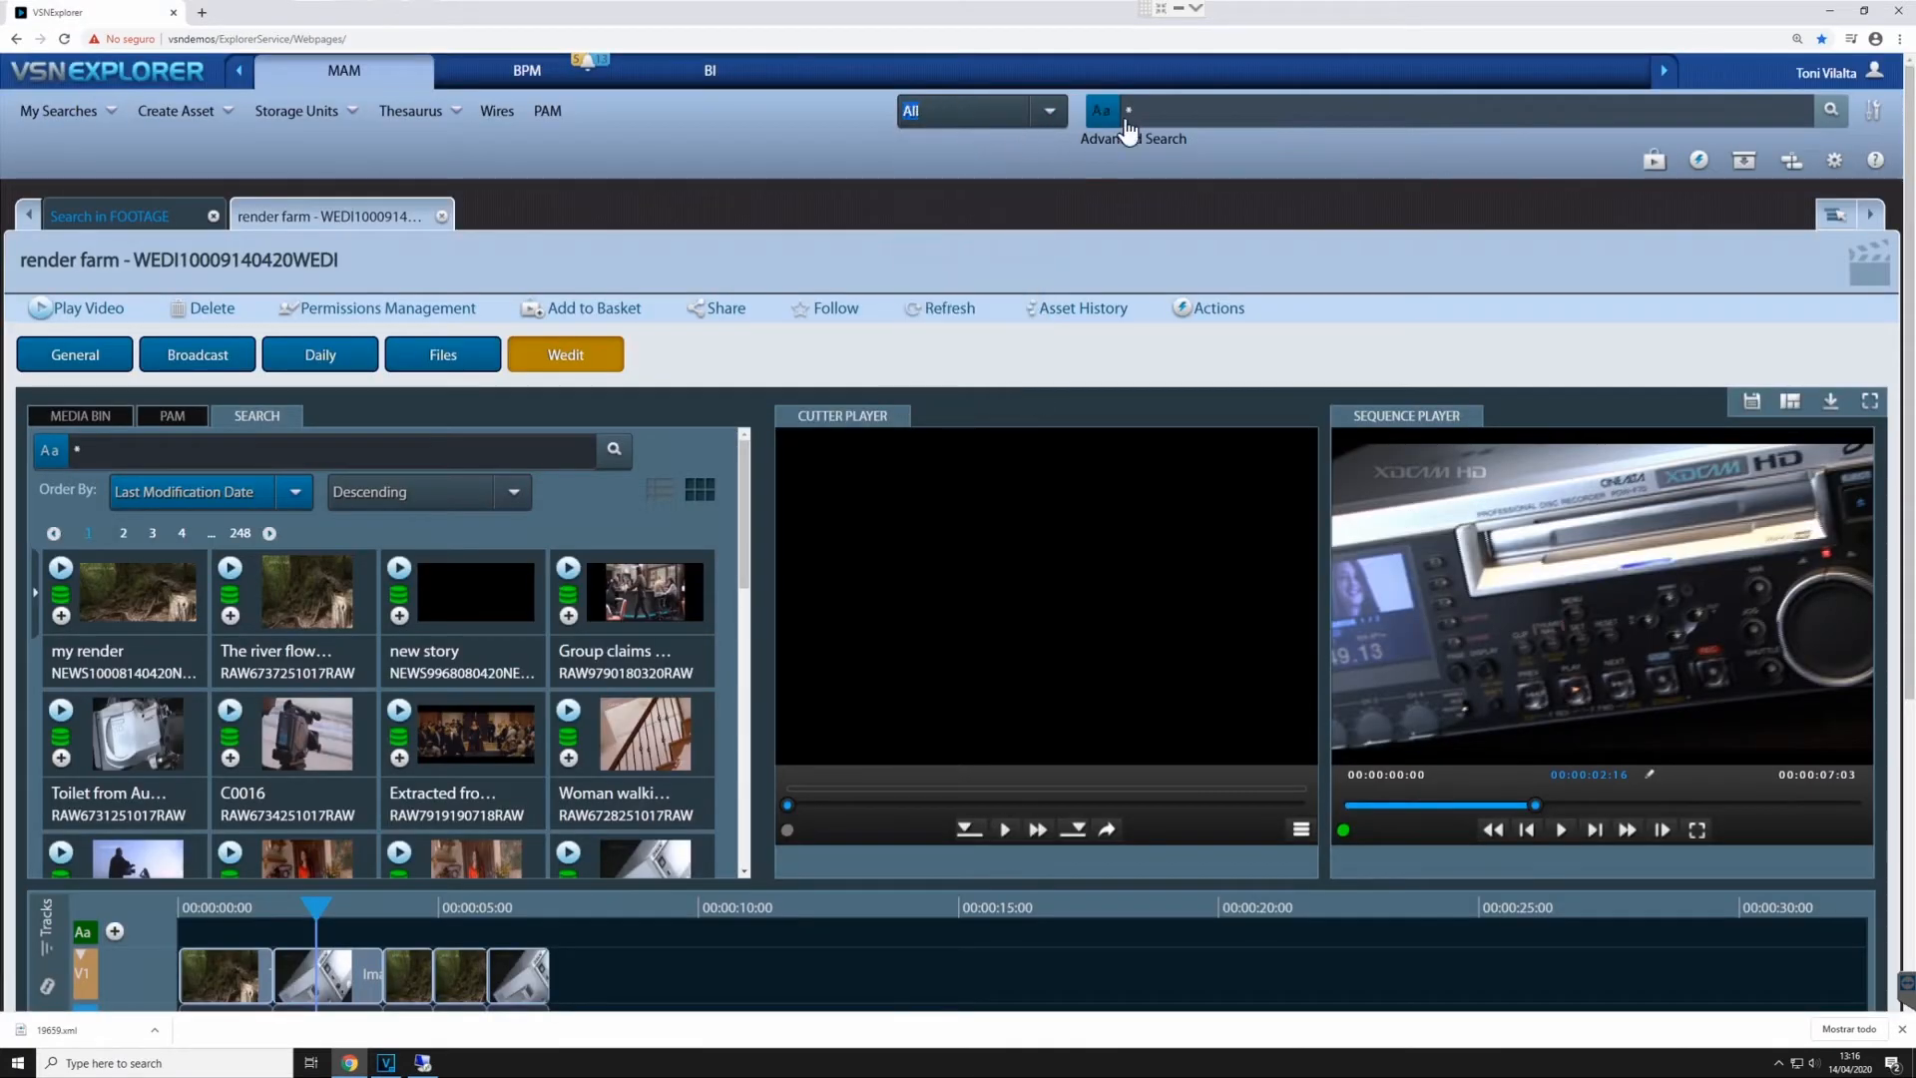
{"action": "left_click", "coordinate": [1168, 109]}
{"action": "type", "text": "my render"}
{"action": "key", "text": "Return"}
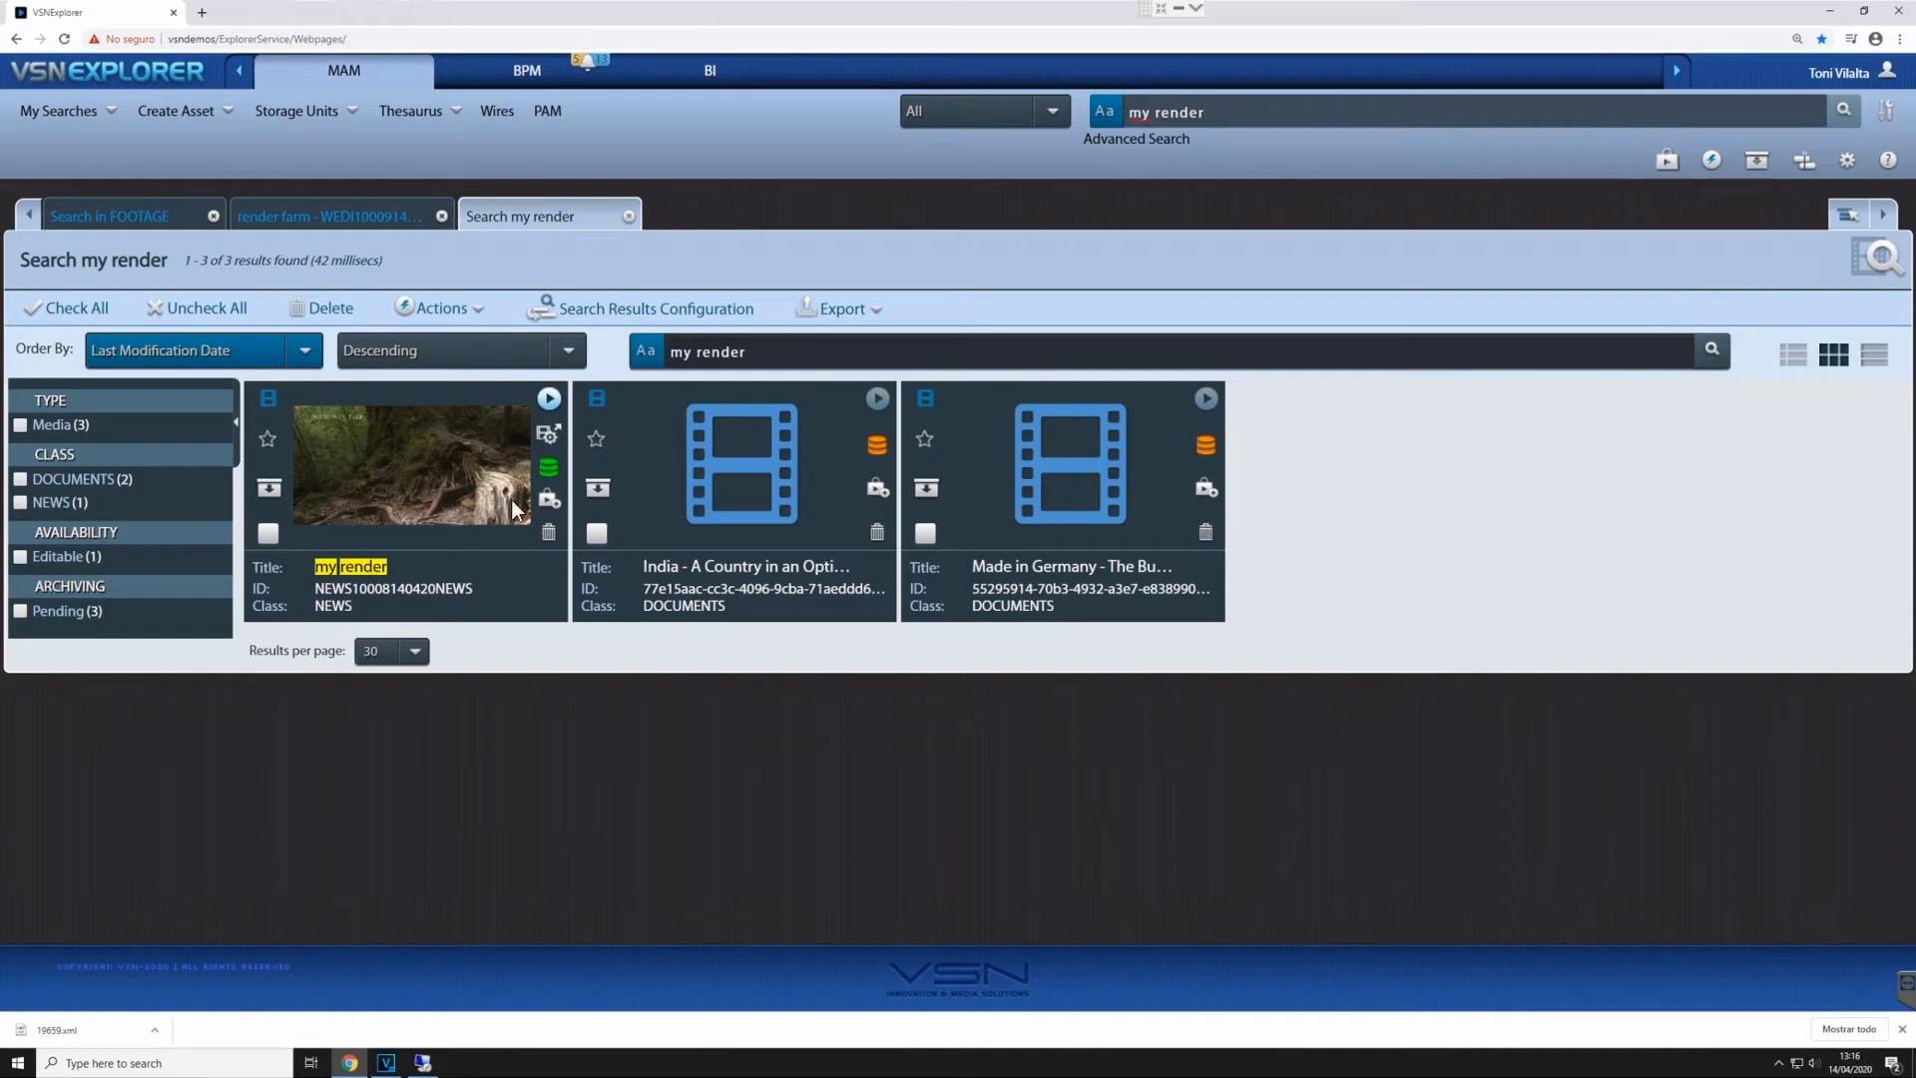
- Preview the "my render" news asset, close the player, and open the asset in Production View
{"action": "left_click", "coordinate": [548, 398]}
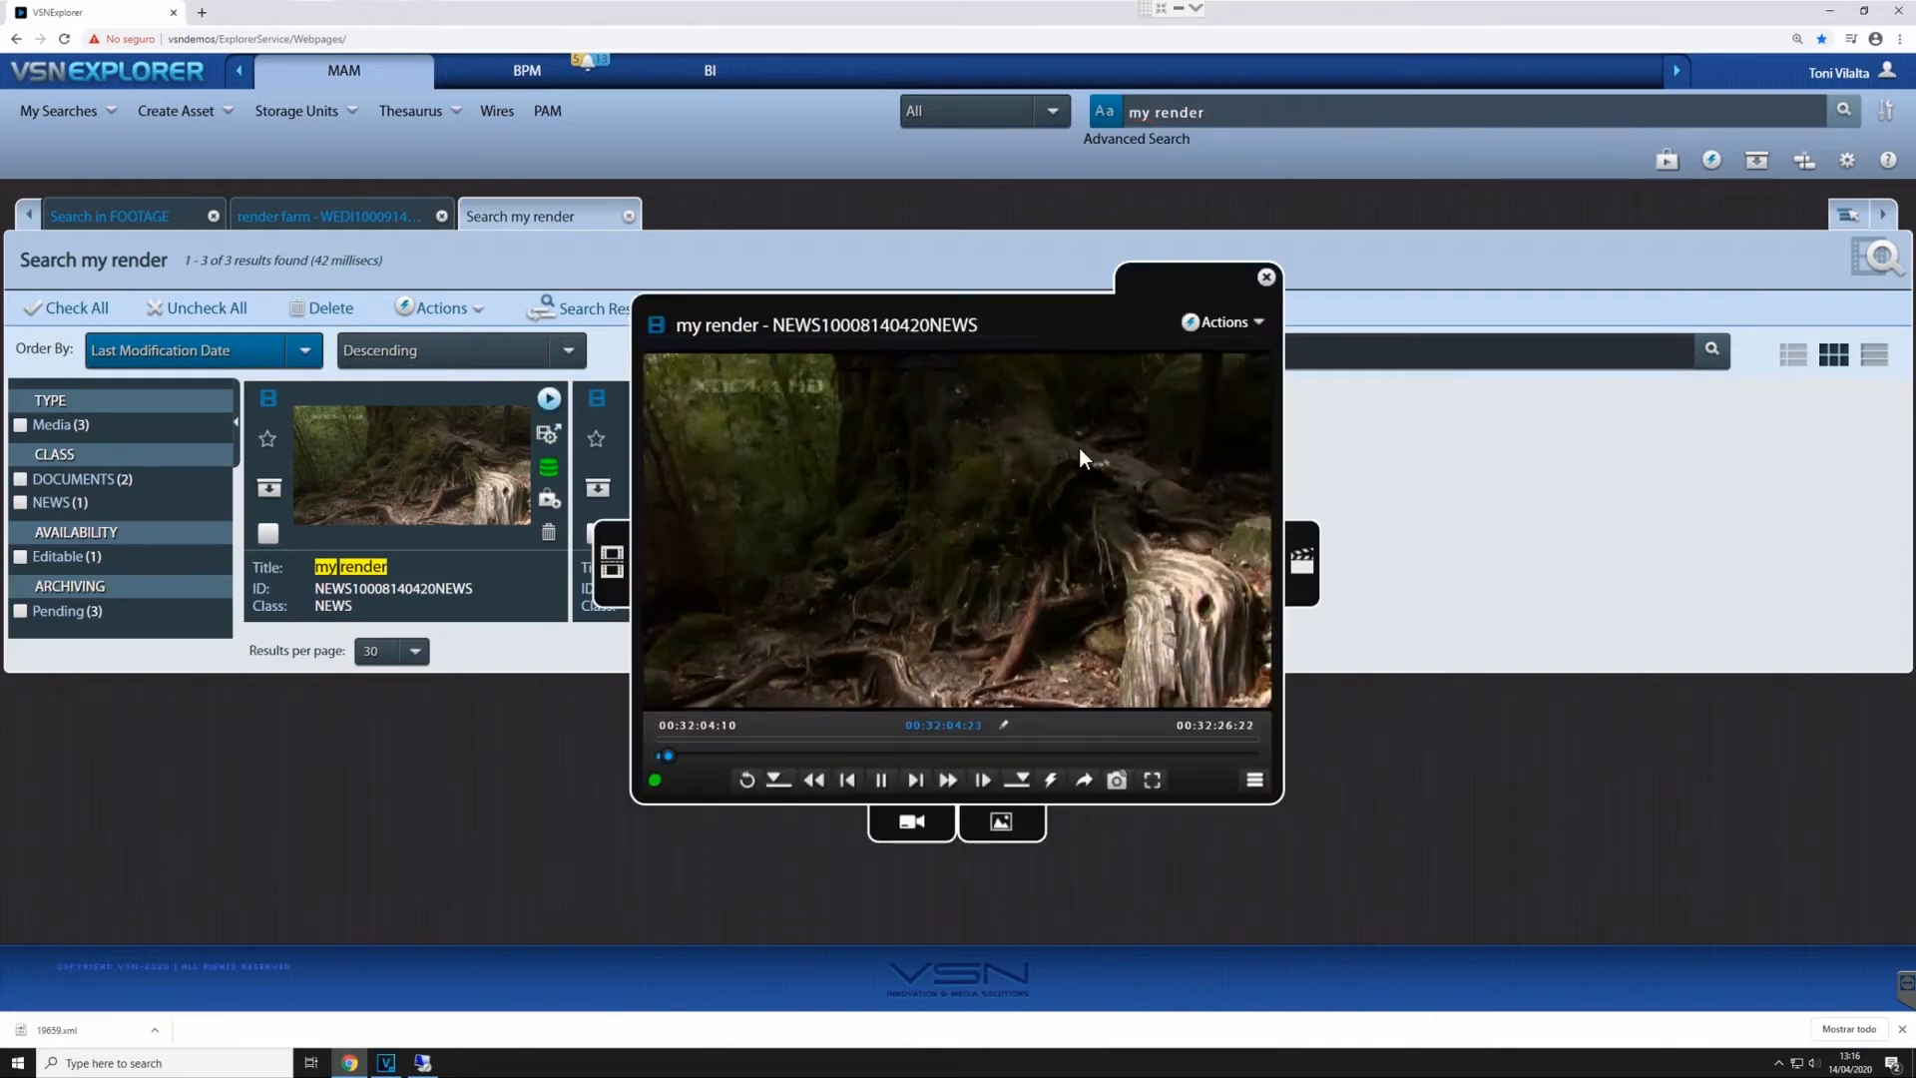
{"action": "left_click", "coordinate": [1267, 279]}
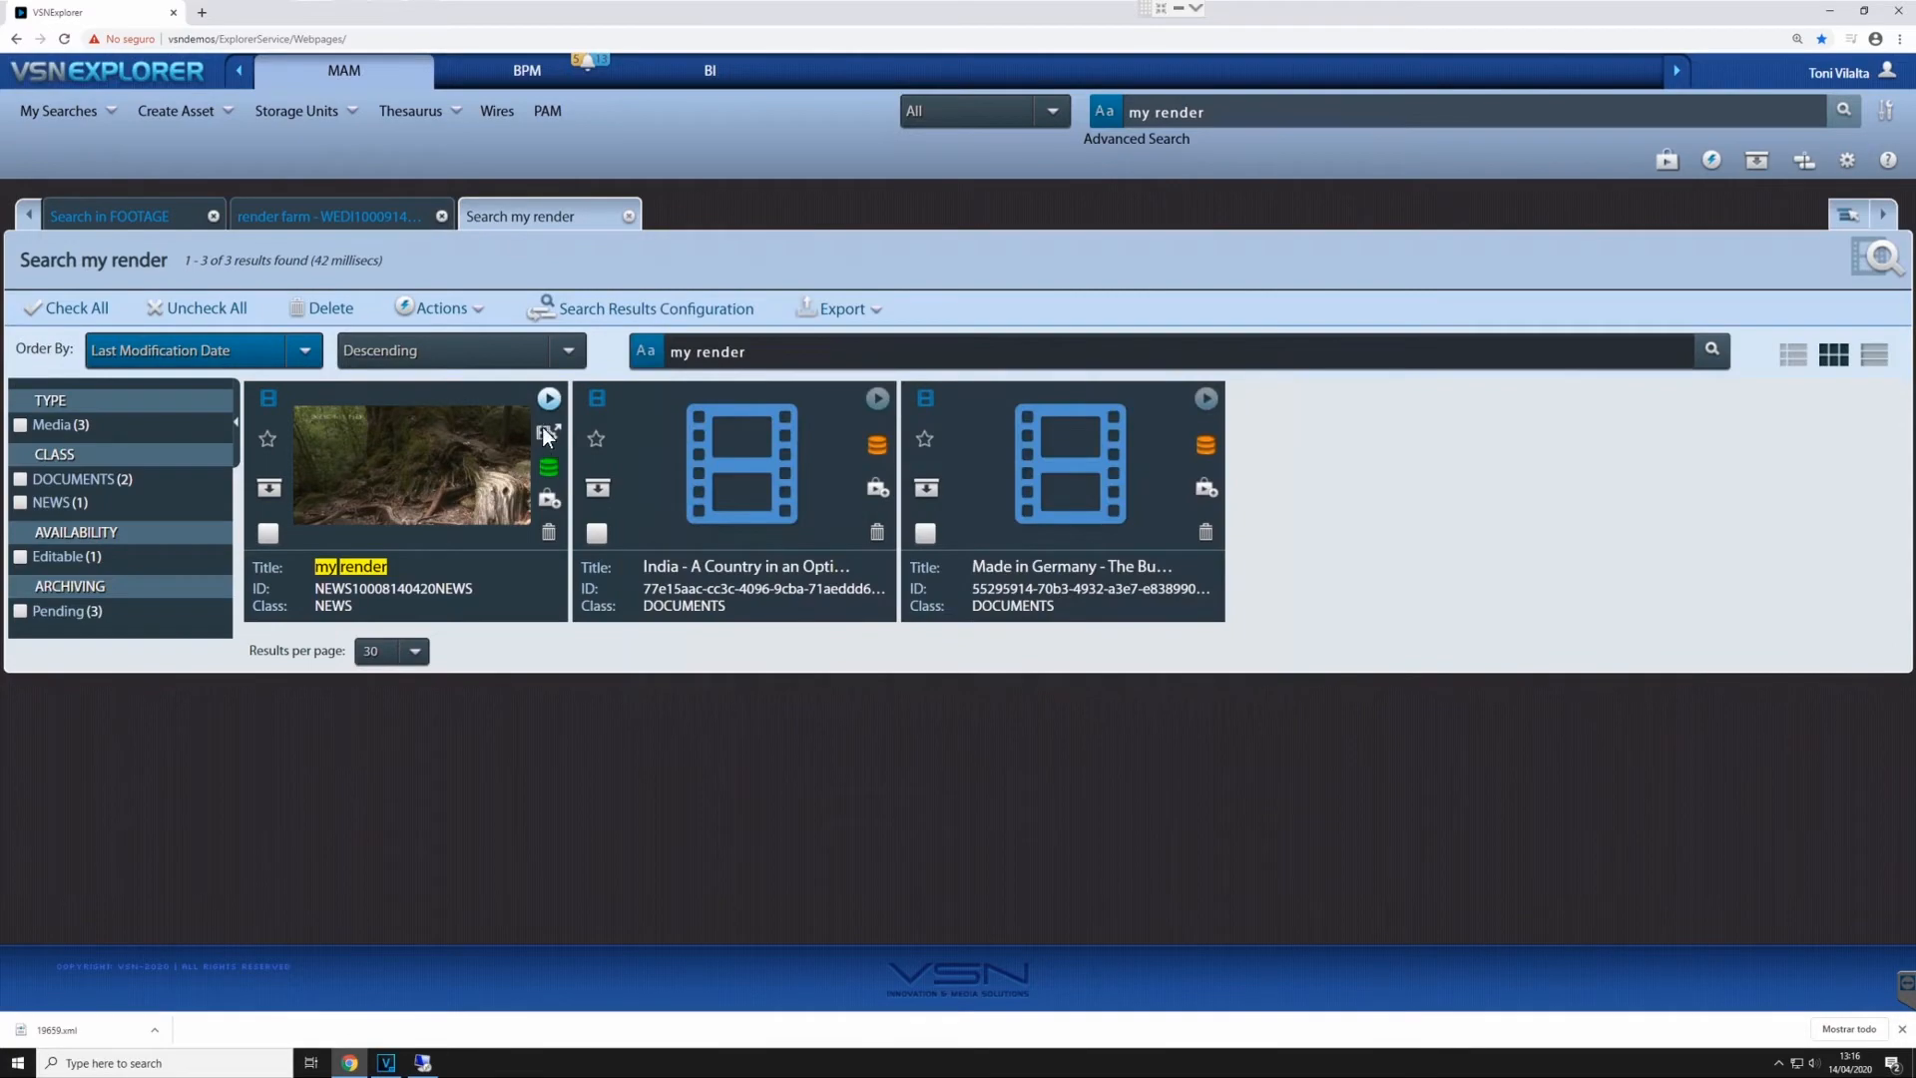
{"action": "left_click", "coordinate": [548, 435]}
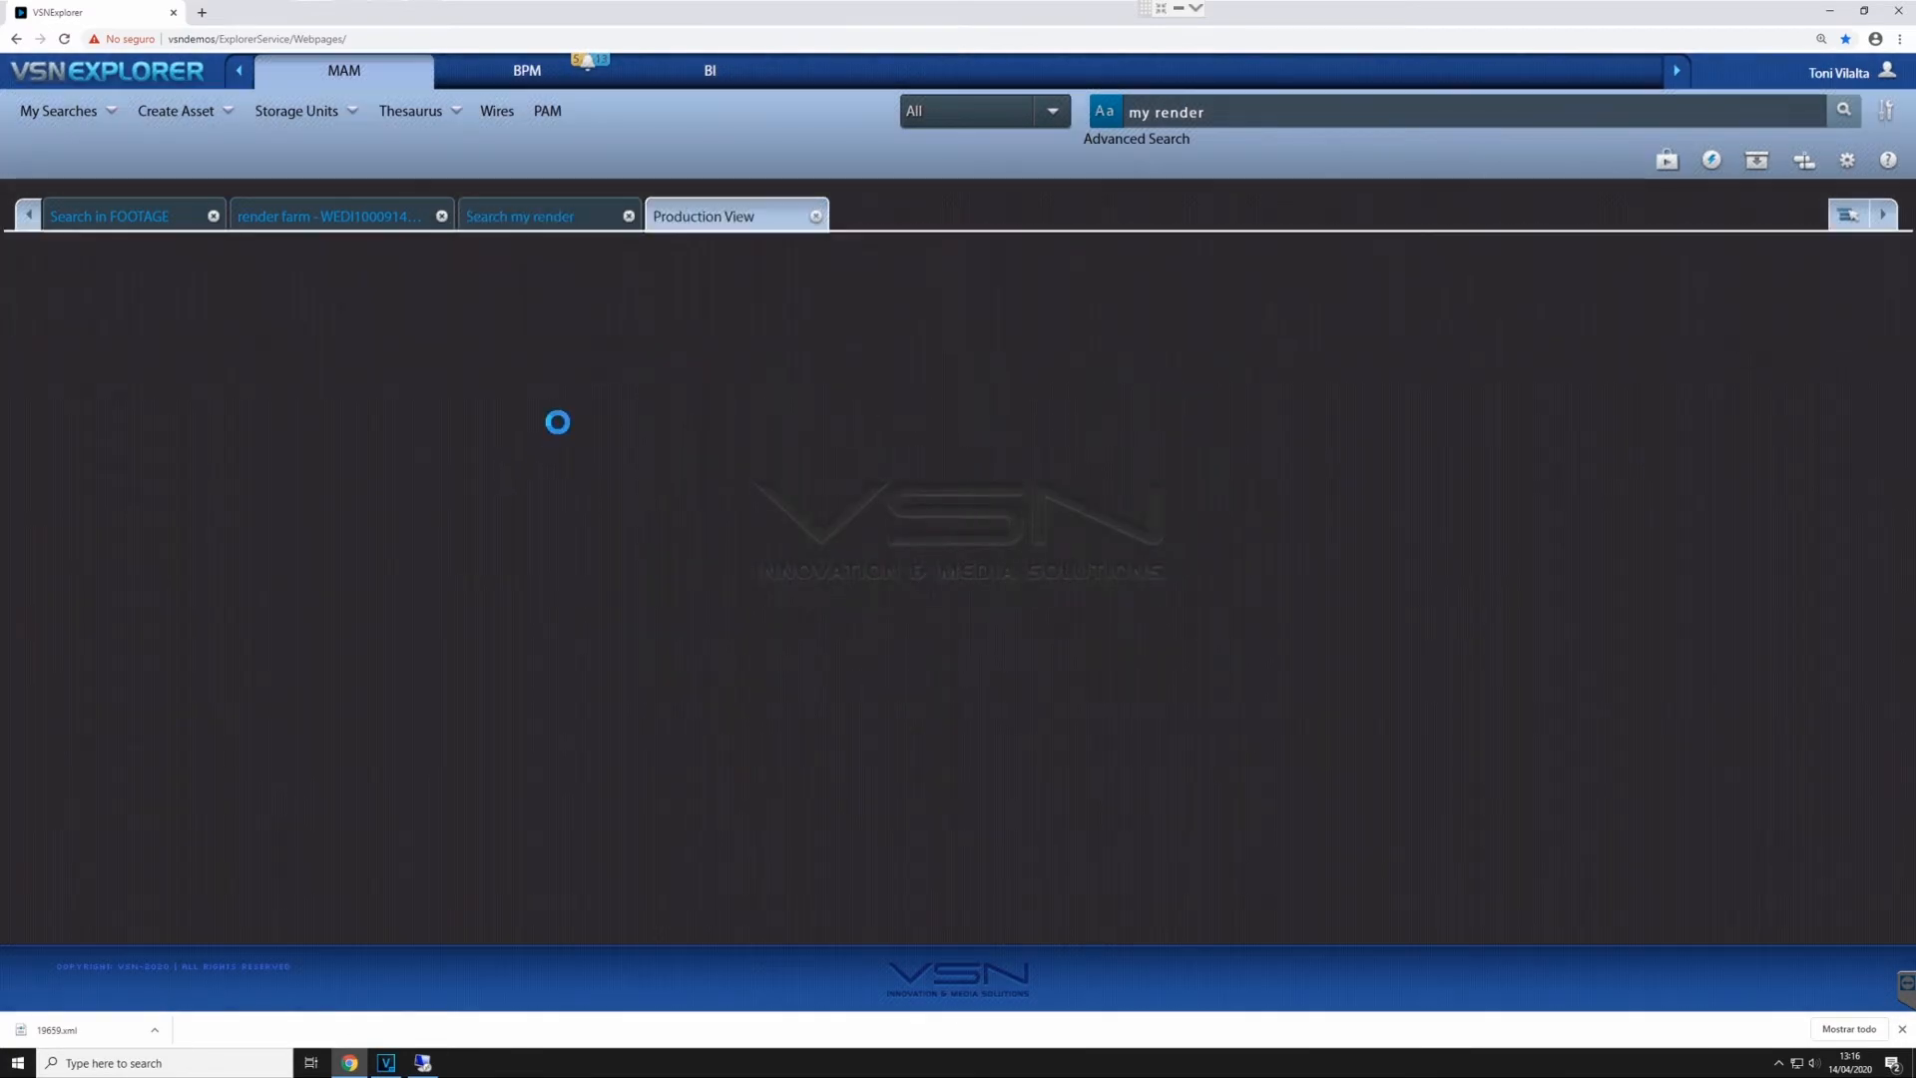
{"action": "scroll", "coordinate": [204, 523], "scroll_direction": "up", "scroll_amount": 2}
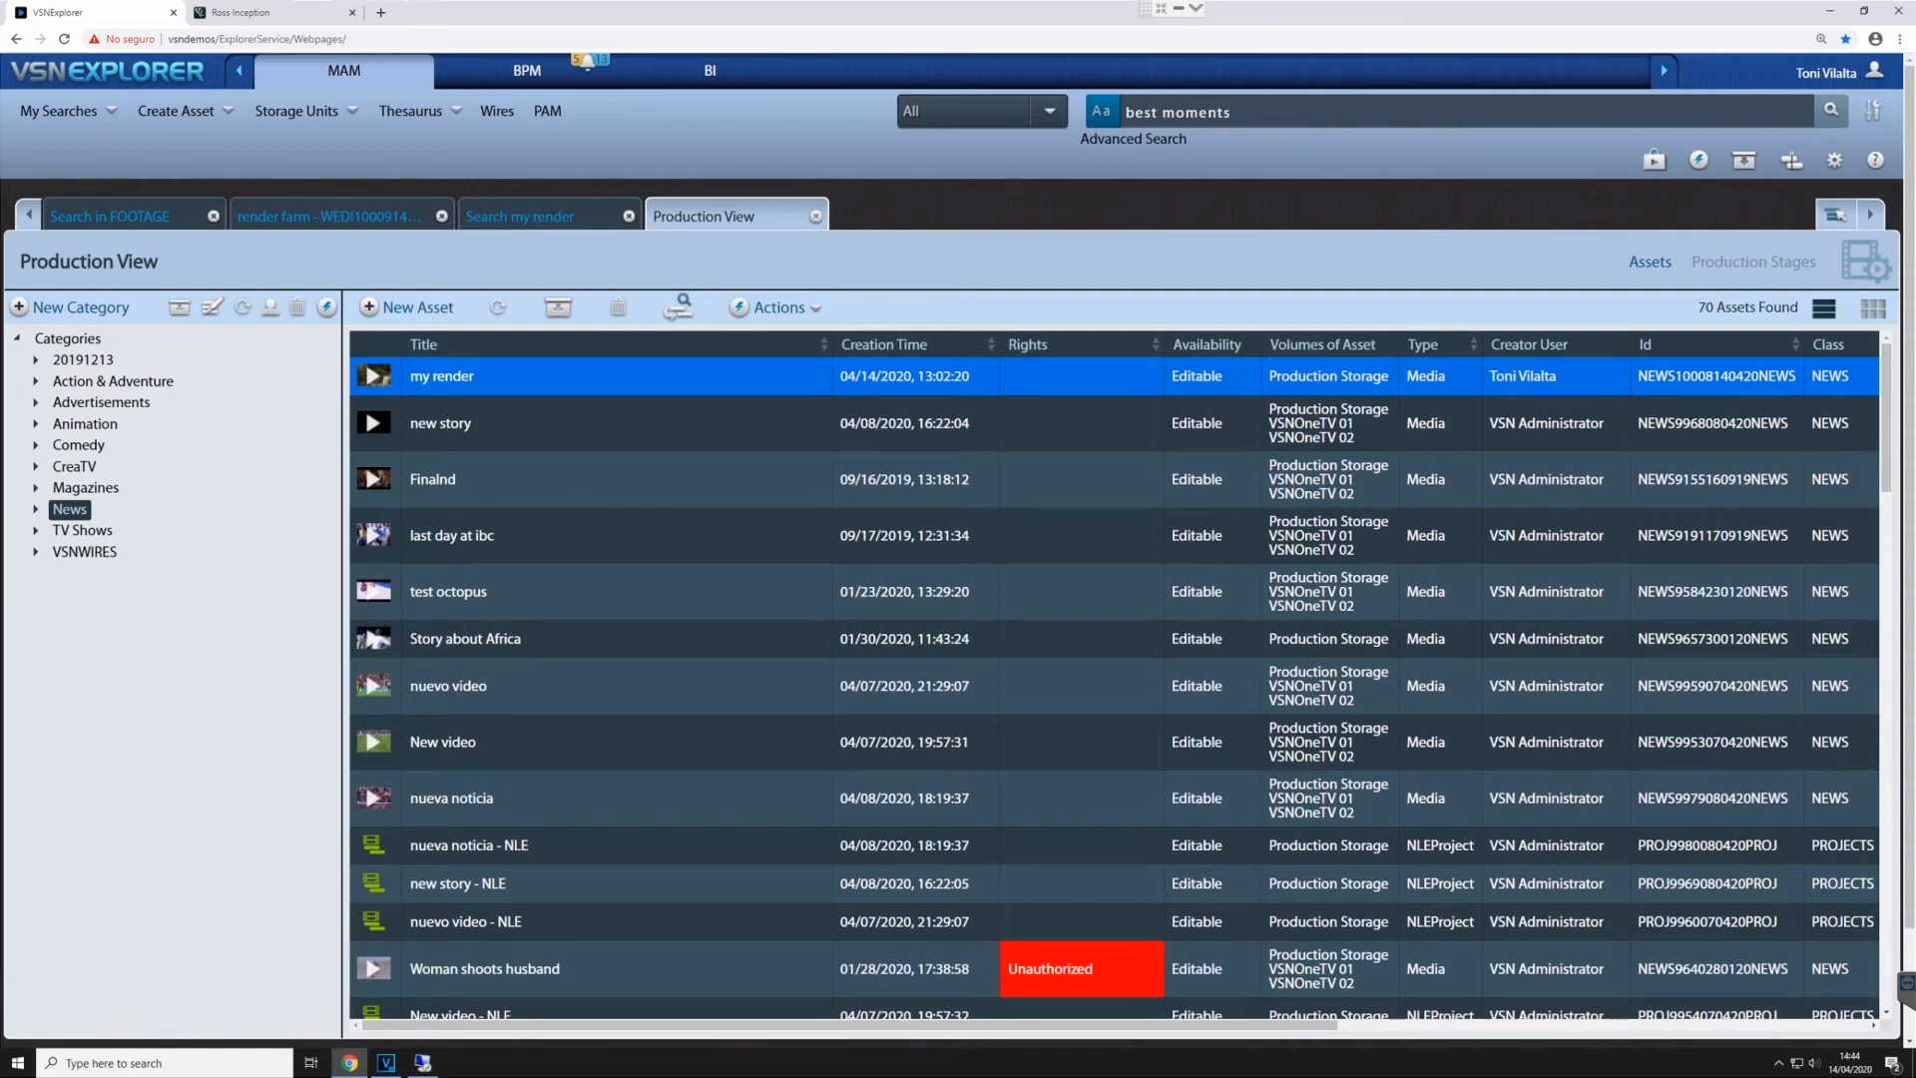
- Switch to Ross Inception, maximize the VSNExplorer plugin, and append Football News 03 and the second row's last football clip to the sequence
{"action": "left_click", "coordinate": [295, 16]}
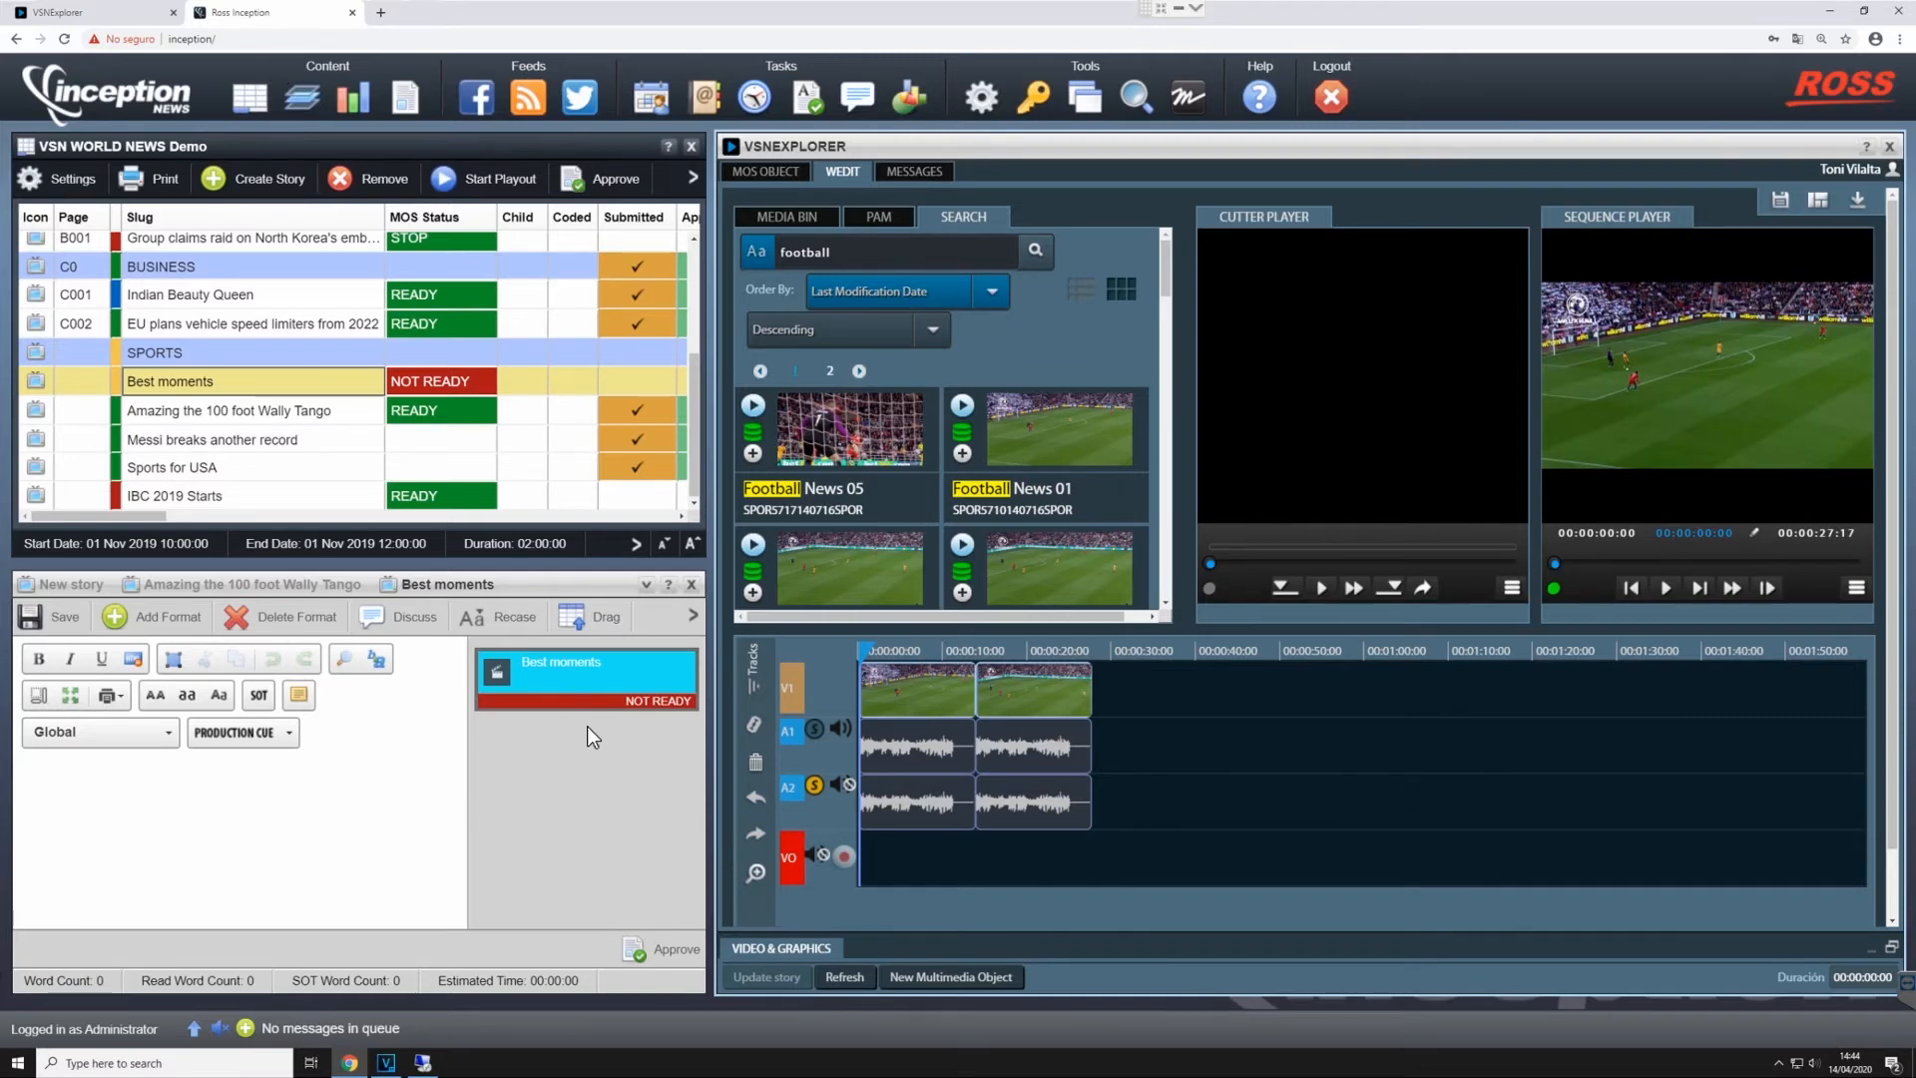
{"action": "double_click", "coordinate": [814, 148]}
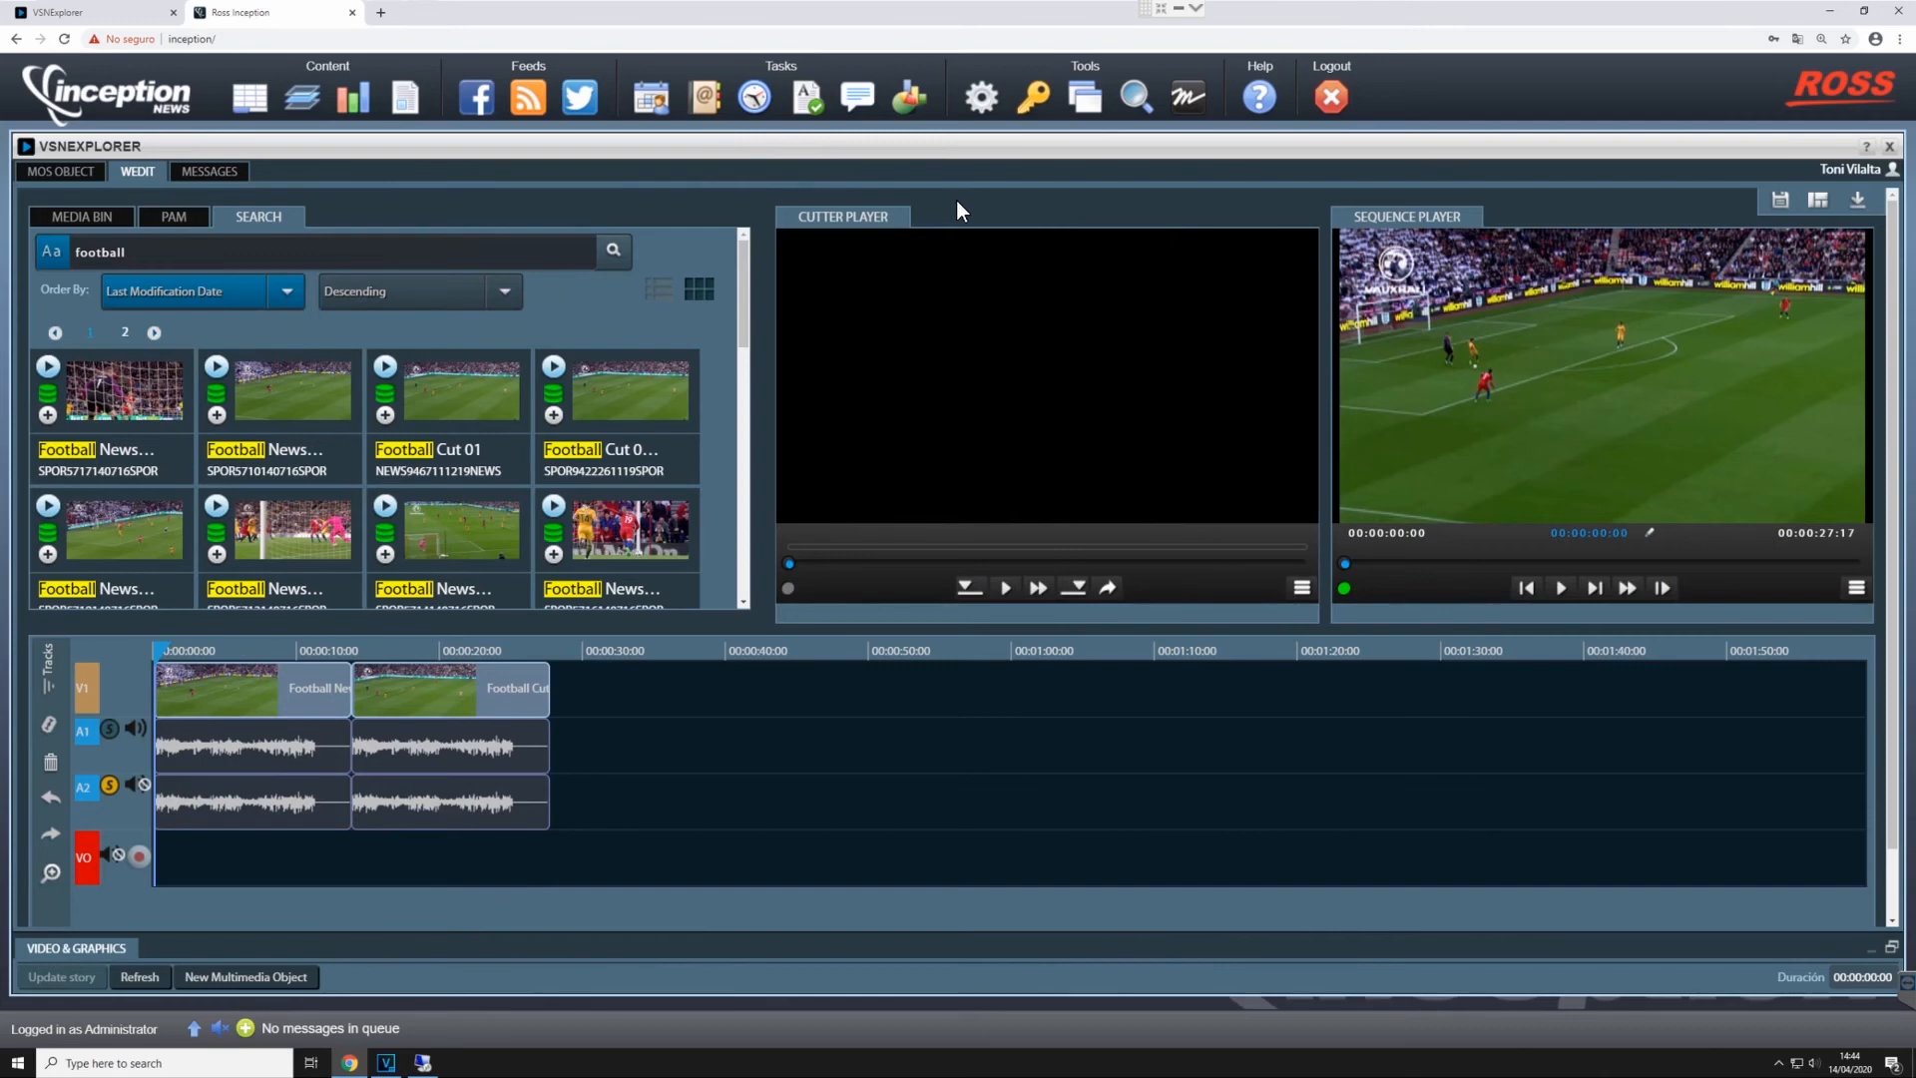
{"action": "scroll", "coordinate": [339, 495], "scroll_direction": "down", "scroll_amount": 1}
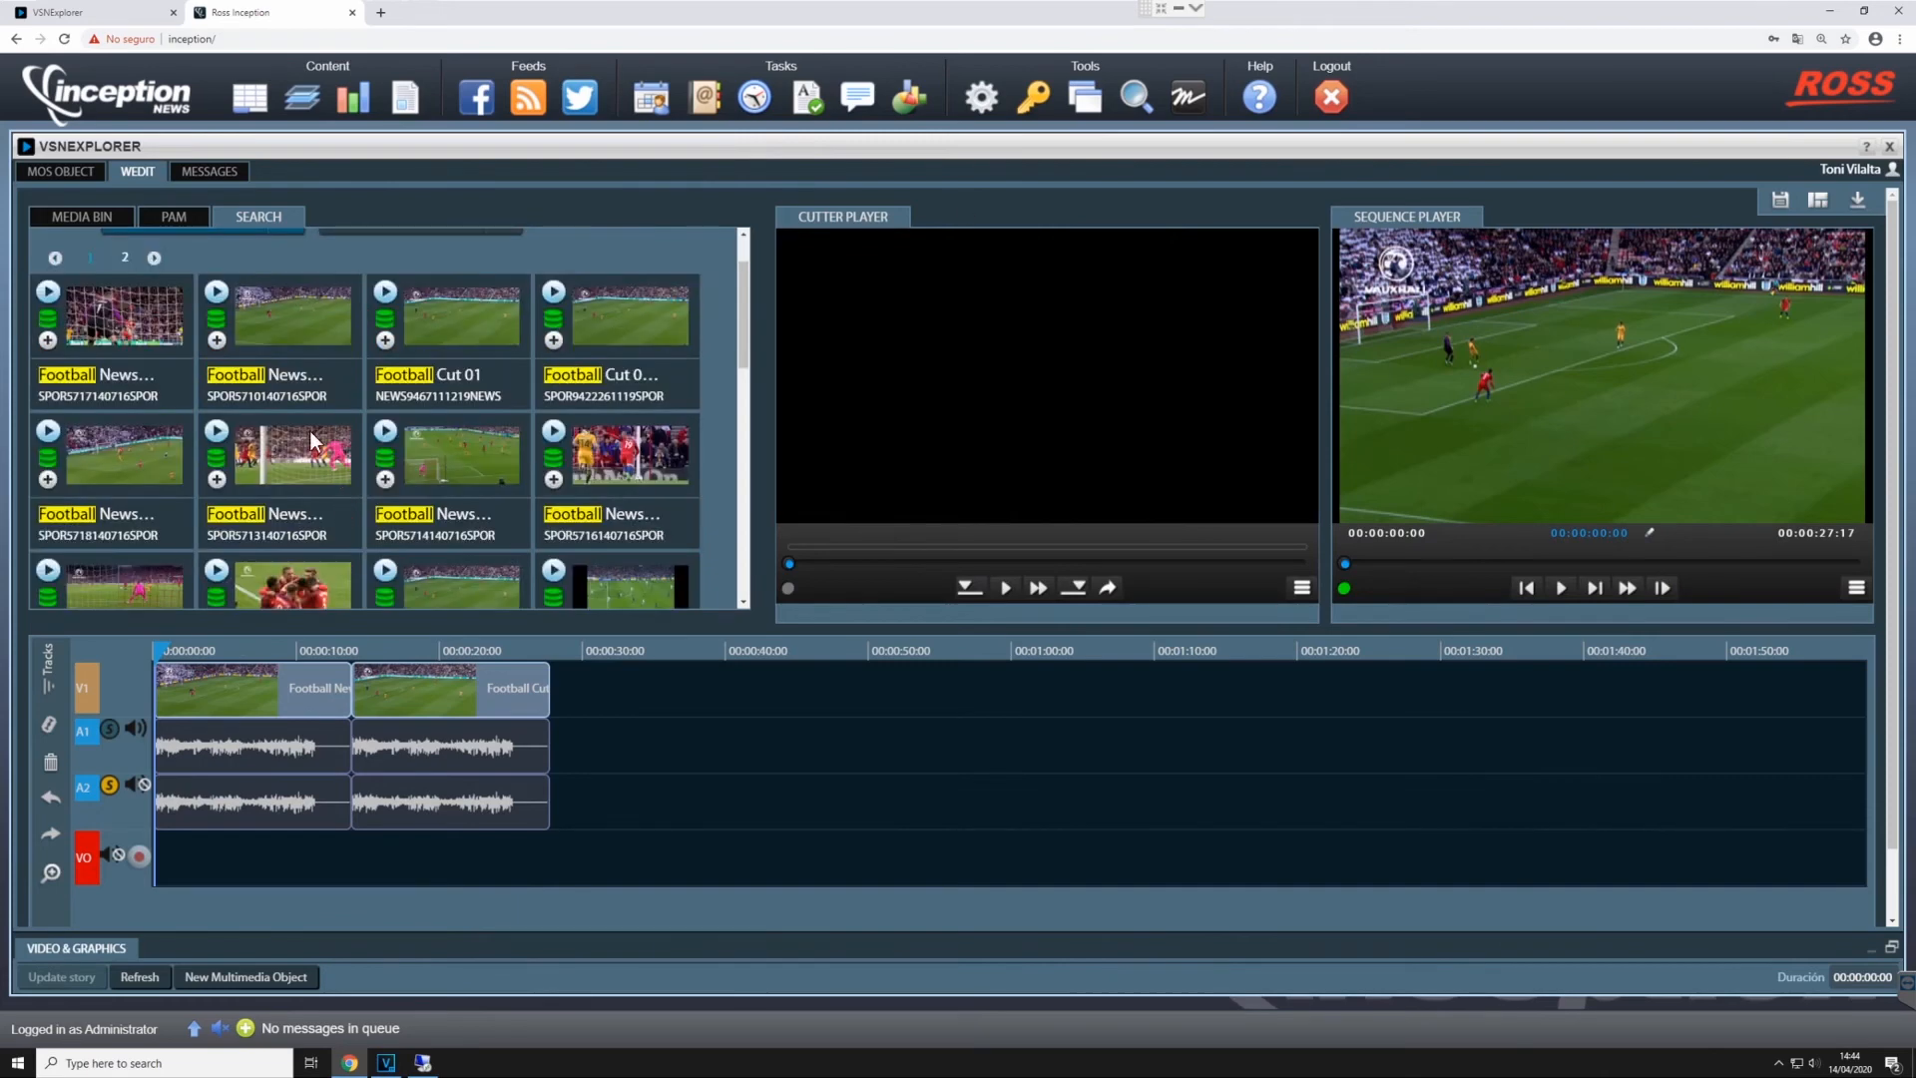
{"action": "left_click_drag", "start_coordinate": [284, 451], "coordinate": [639, 788]}
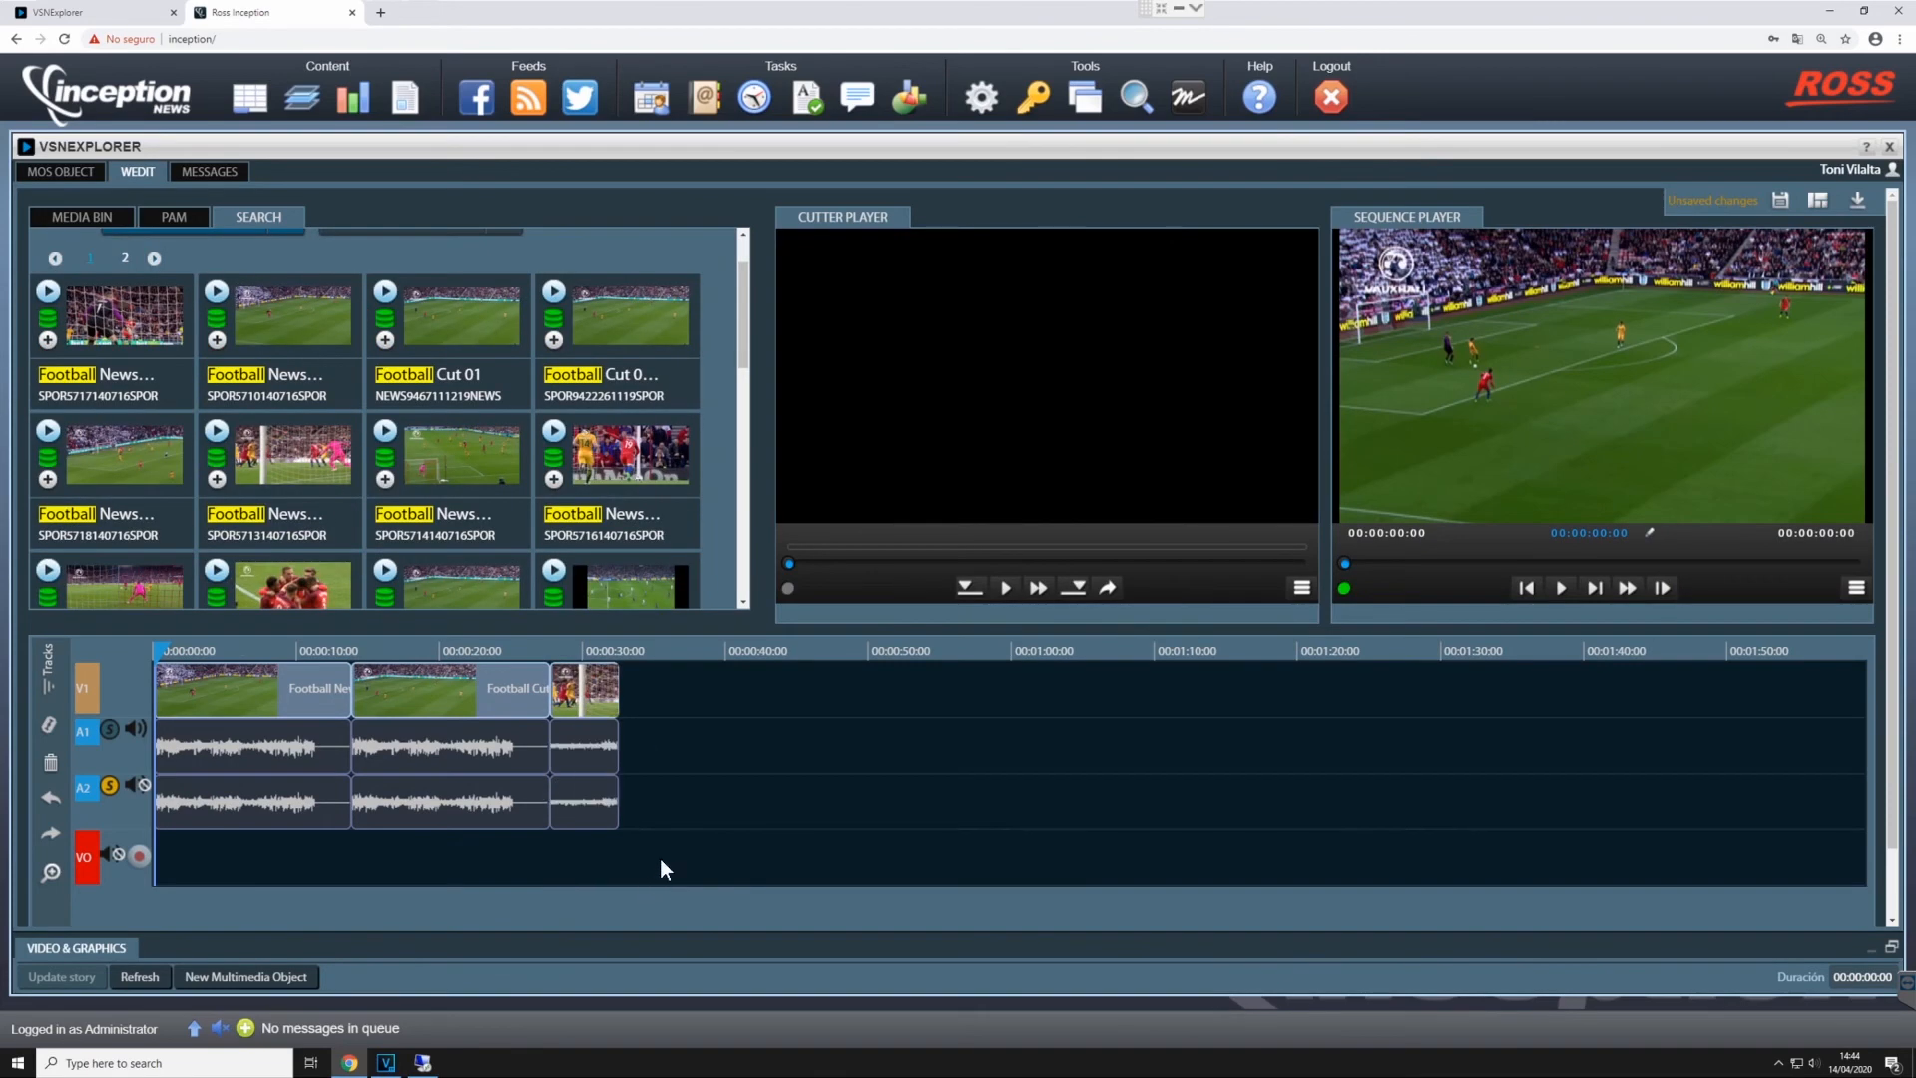
{"action": "left_click_drag", "start_coordinate": [657, 497], "coordinate": [754, 758]}
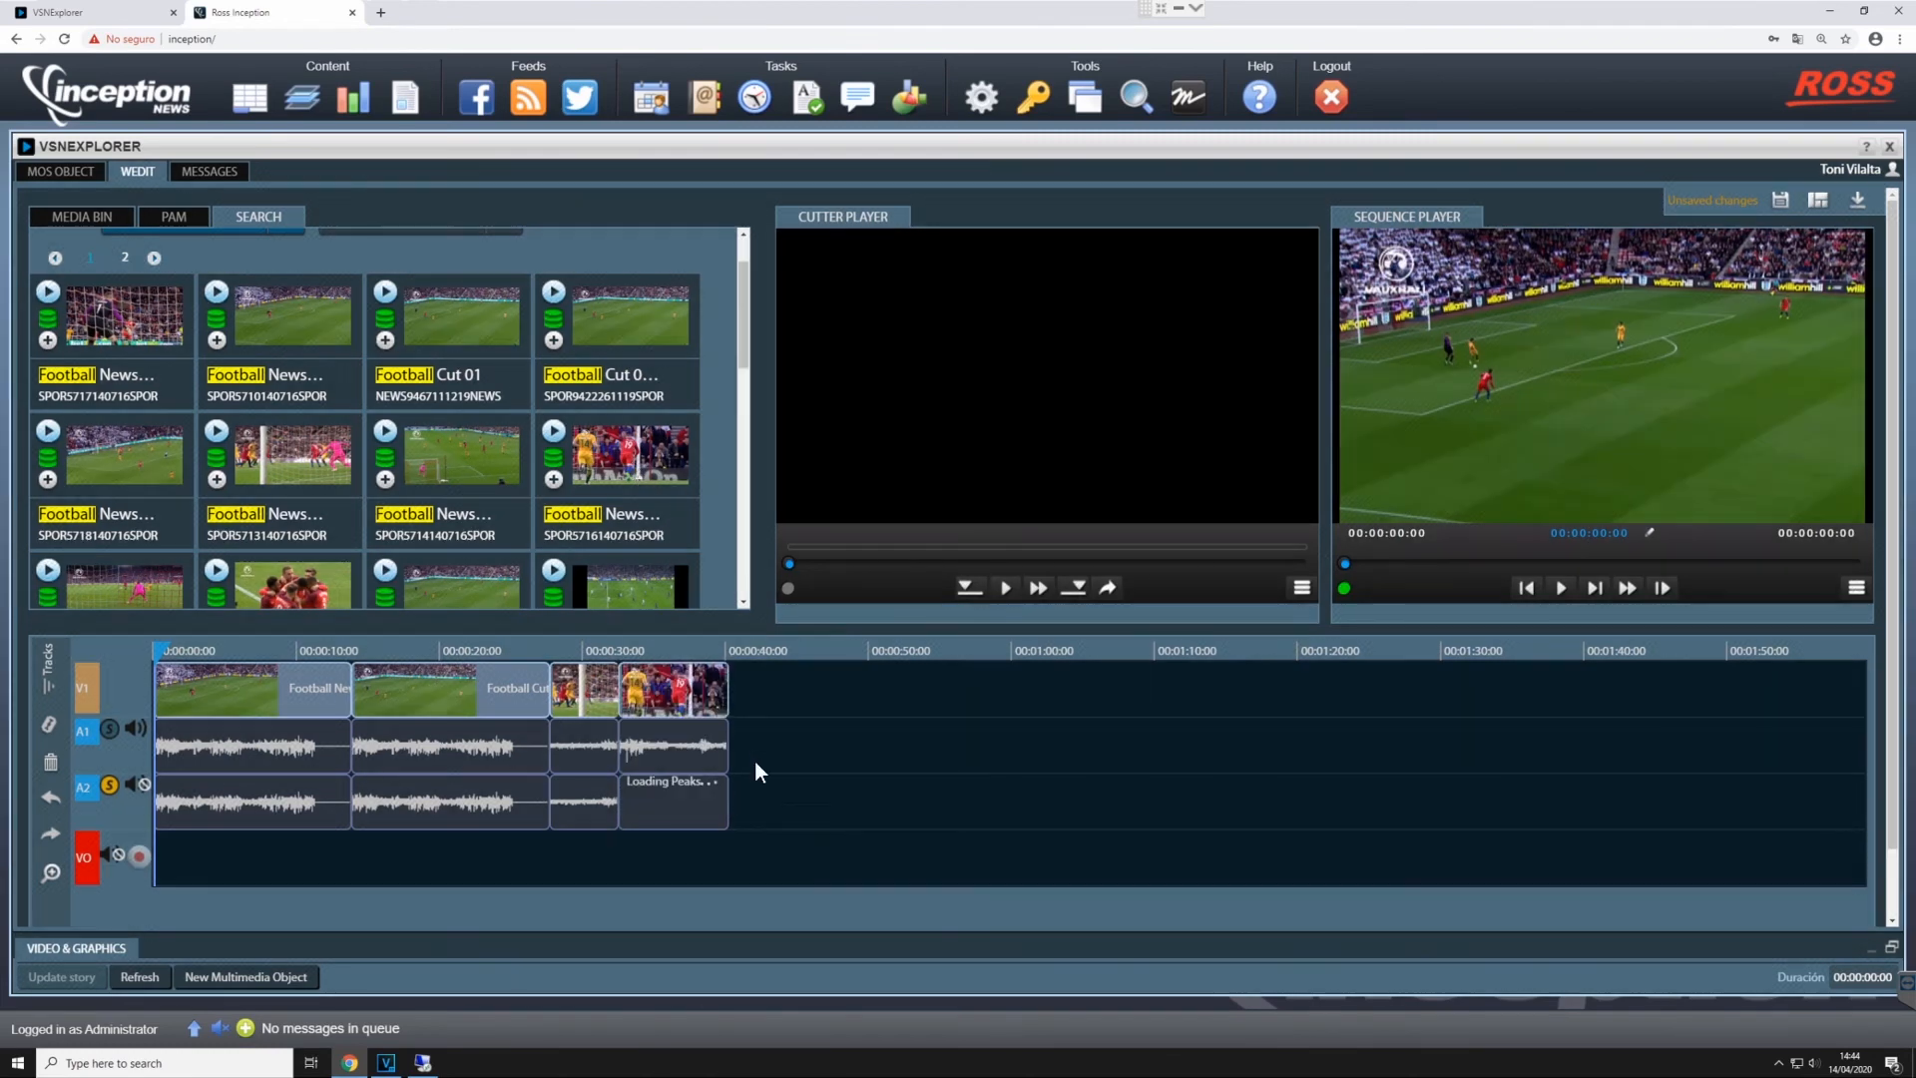
- Mark a short section of the second row's third football clip, with the out point at about 00:00:02:12, and append it to the sequence
{"action": "left_click", "coordinate": [457, 645]}
{"action": "left_click", "coordinate": [385, 431]}
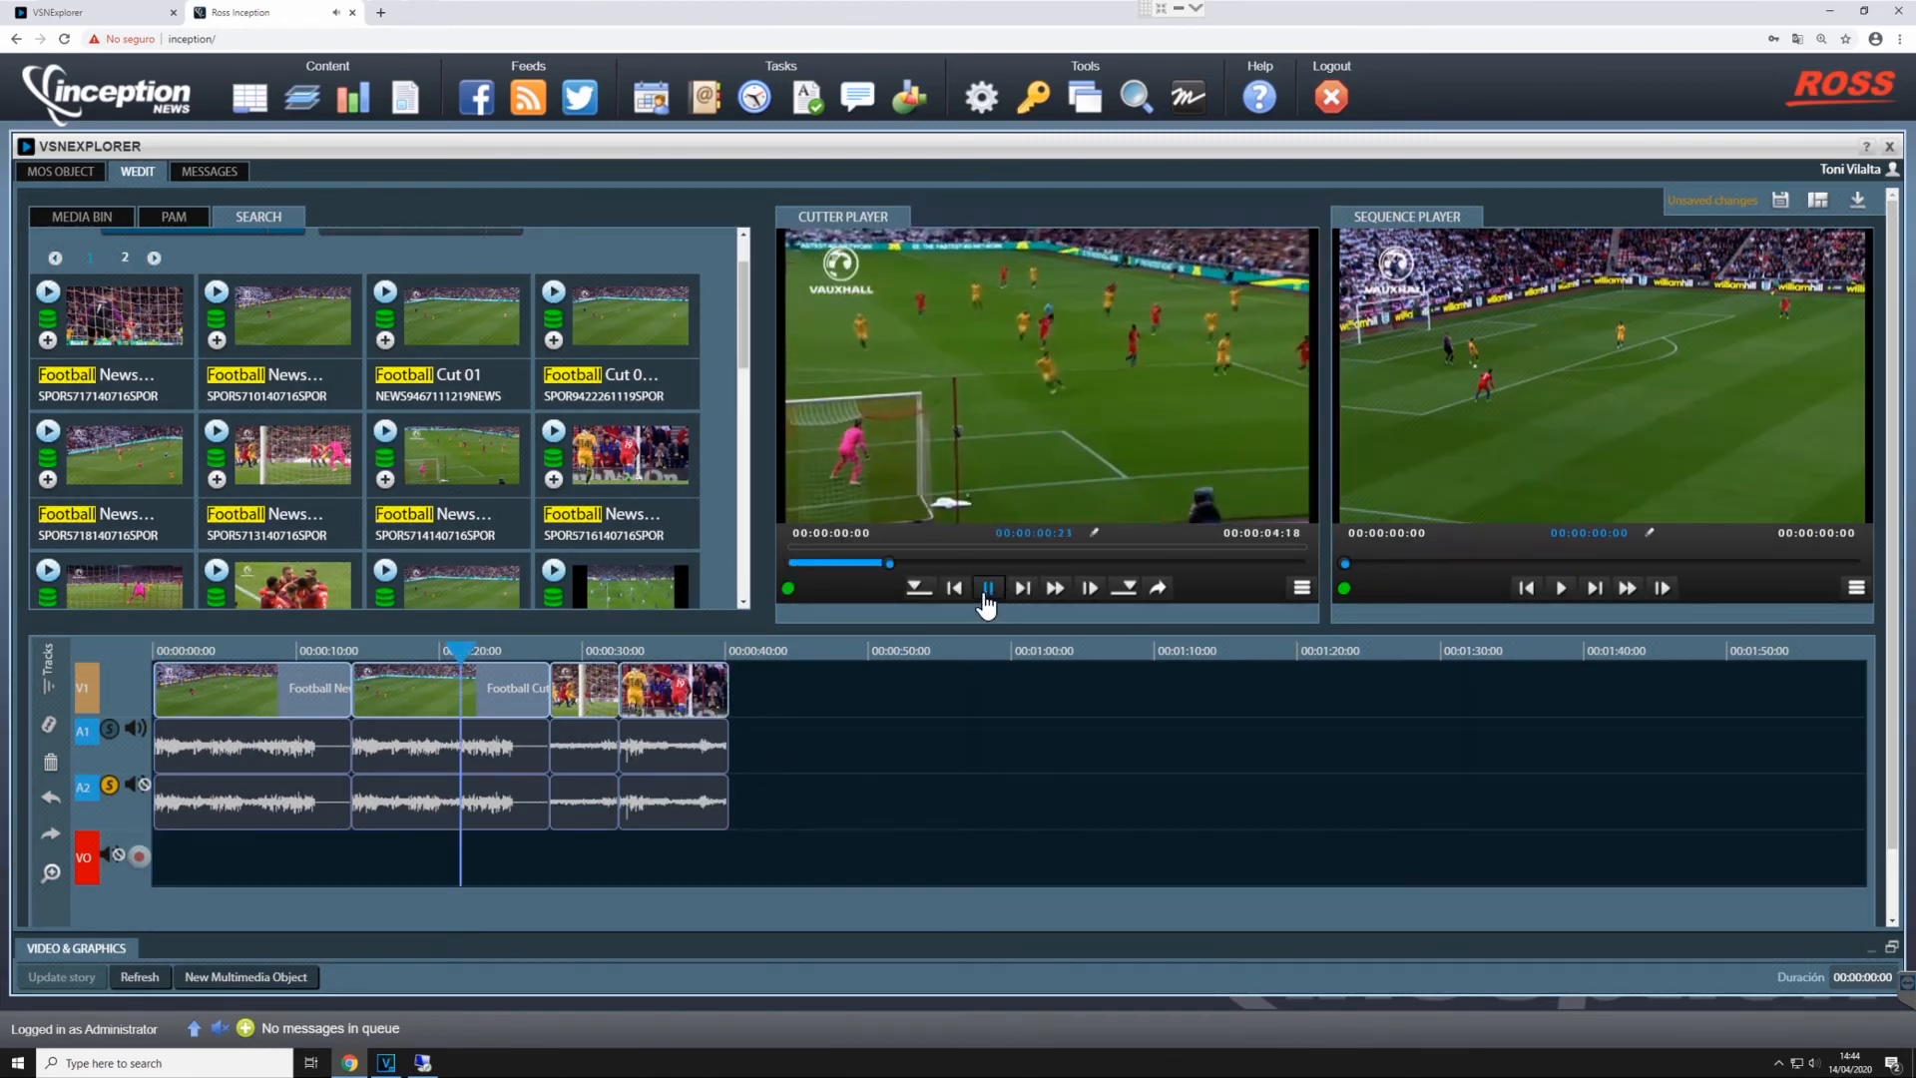
{"action": "left_click", "coordinate": [986, 591]}
{"action": "left_click", "coordinate": [914, 587]}
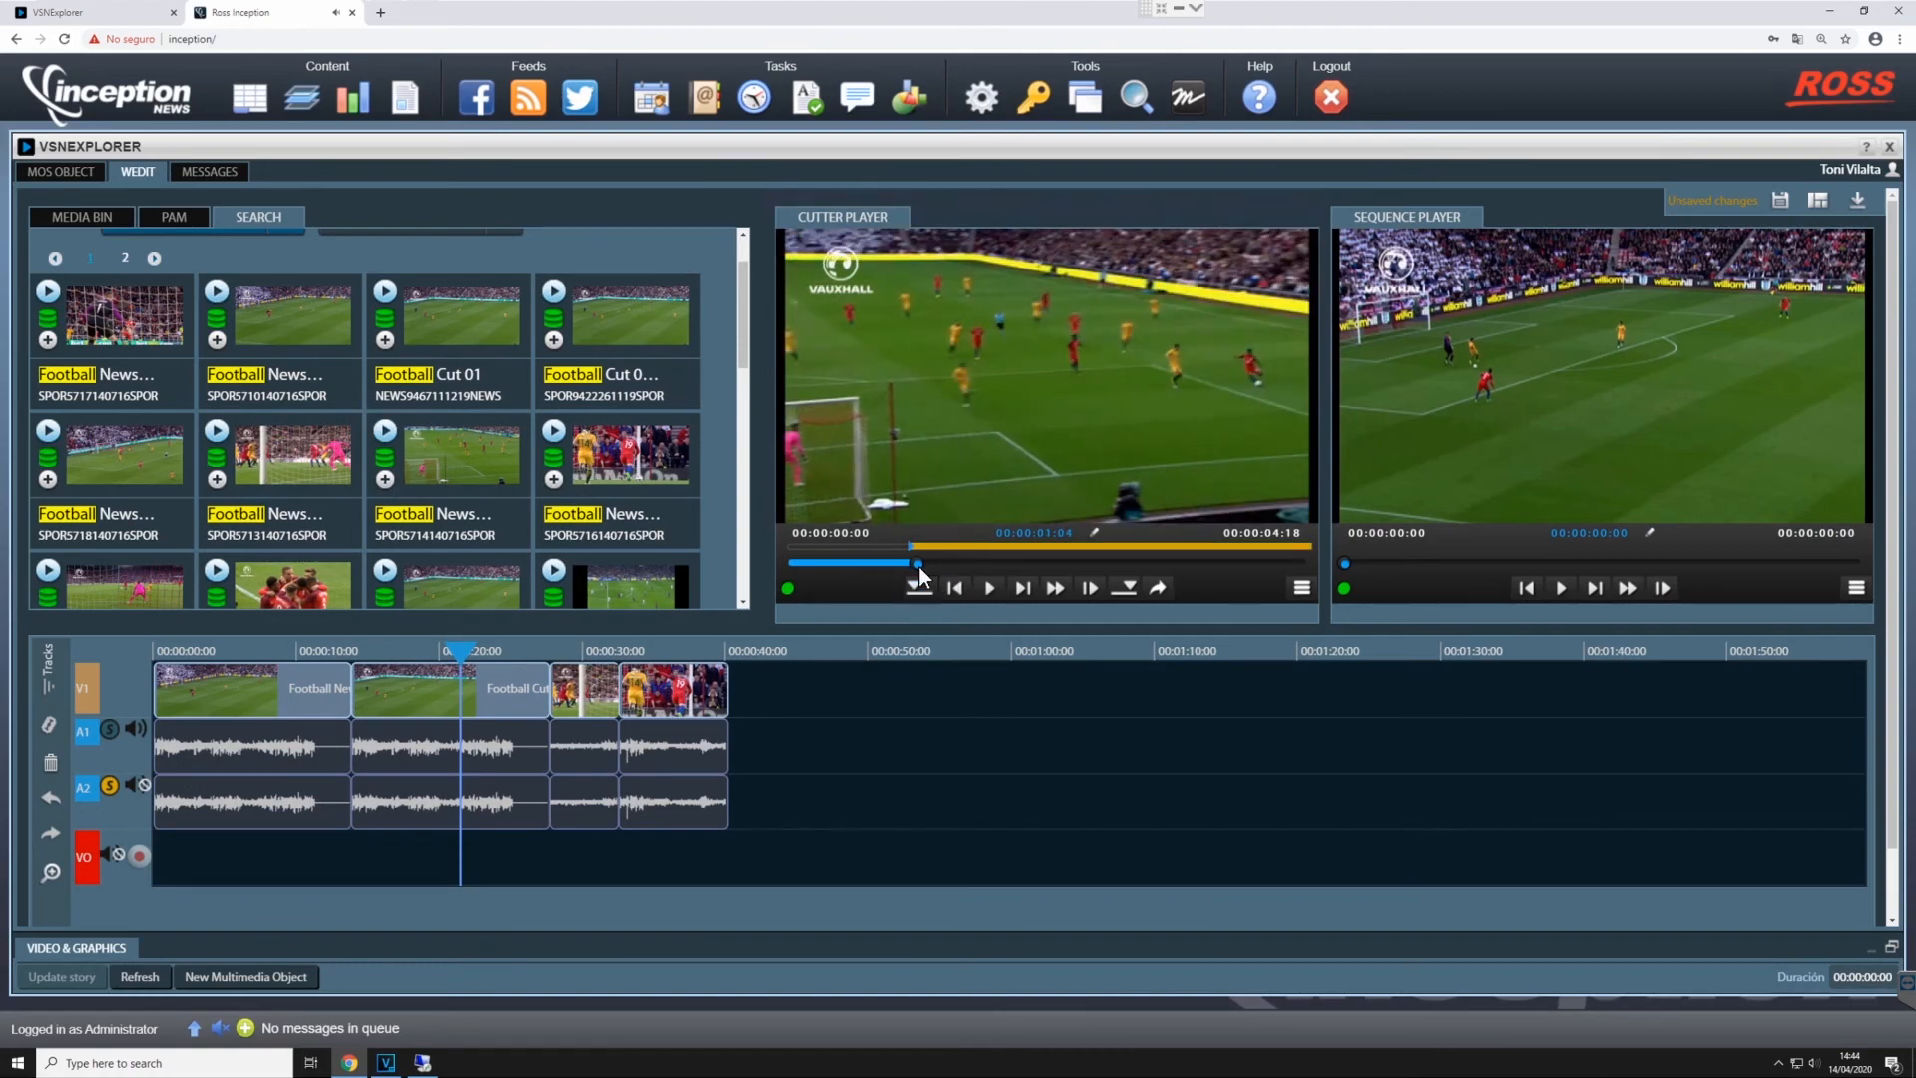
{"action": "left_click", "coordinate": [1060, 563]}
{"action": "left_click", "coordinate": [1128, 588]}
{"action": "left_click", "coordinate": [1158, 588]}
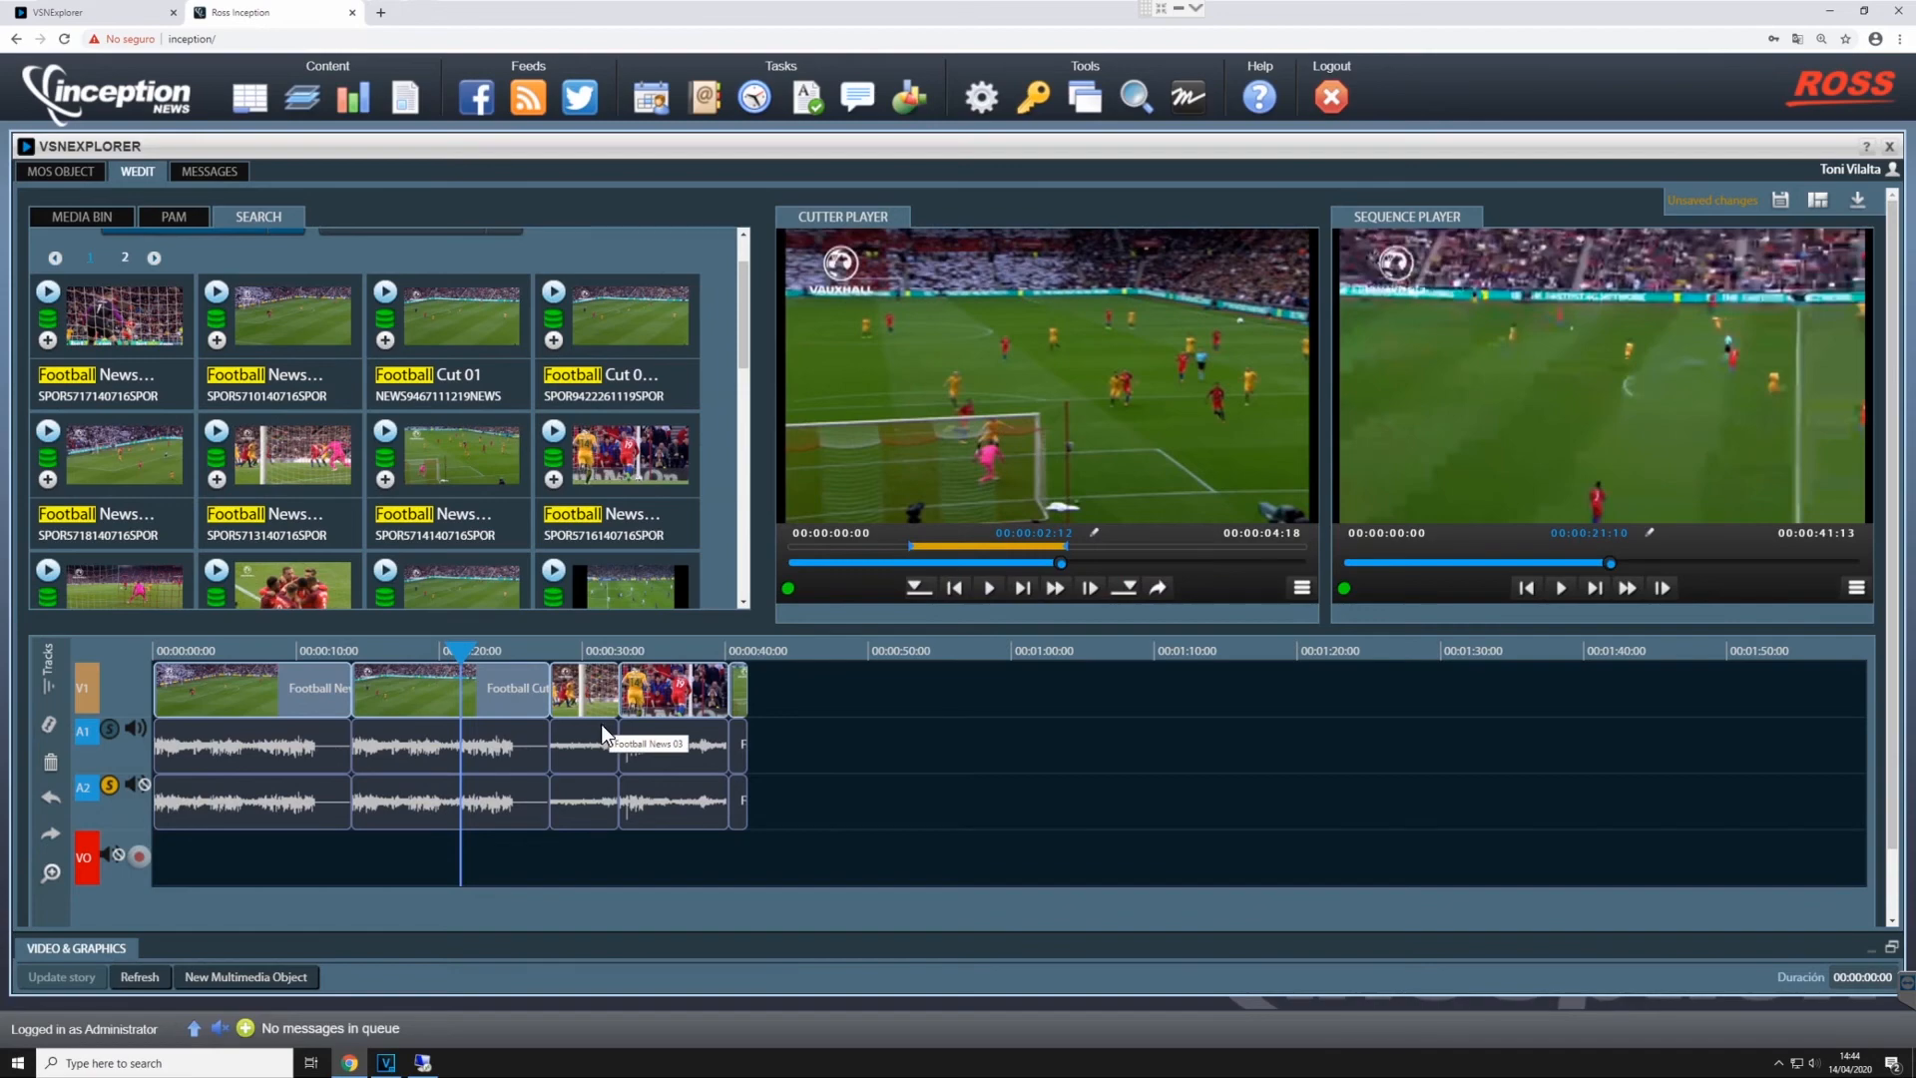
- Save the football sequence and download it for Sony Vegas MP4 with 4 audio tracks and the Sony XDCAM HD 422 25fps codec
{"action": "left_click", "coordinate": [1779, 201]}
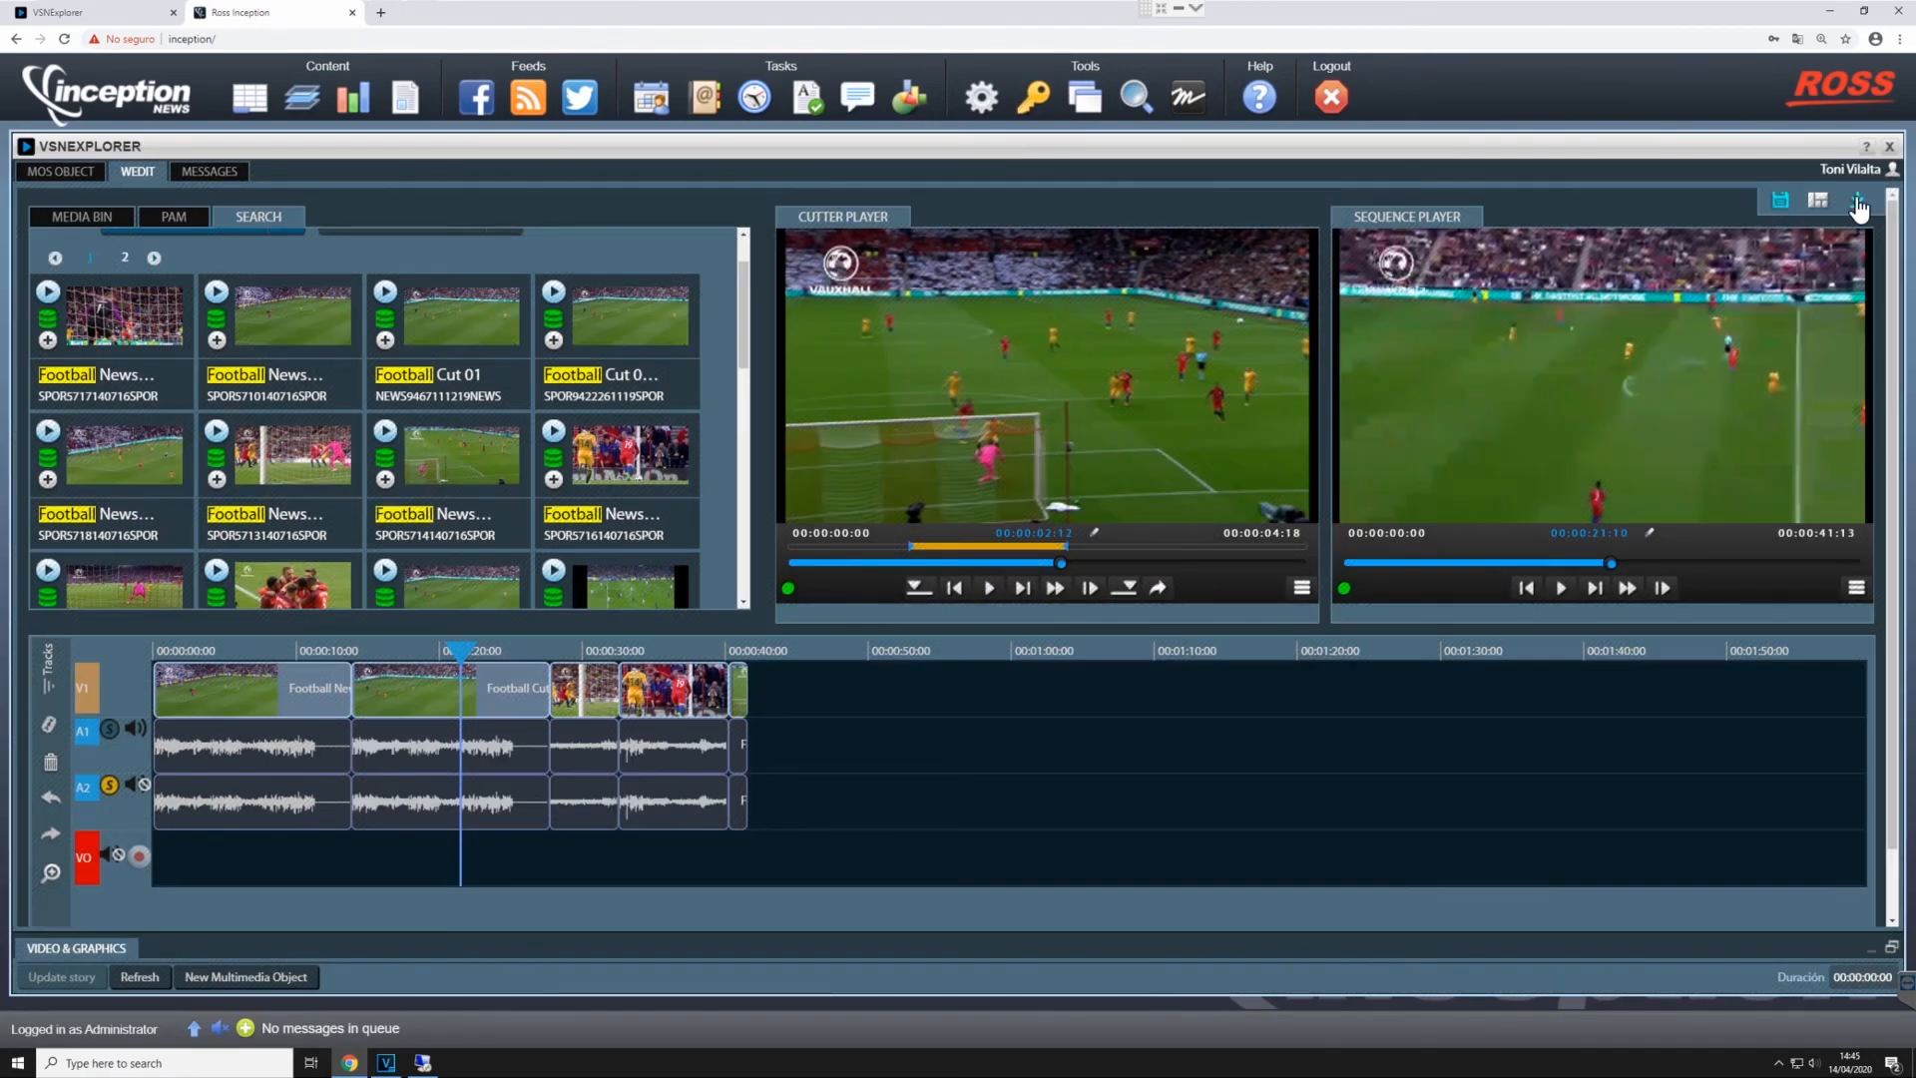
{"action": "left_click", "coordinate": [1858, 202]}
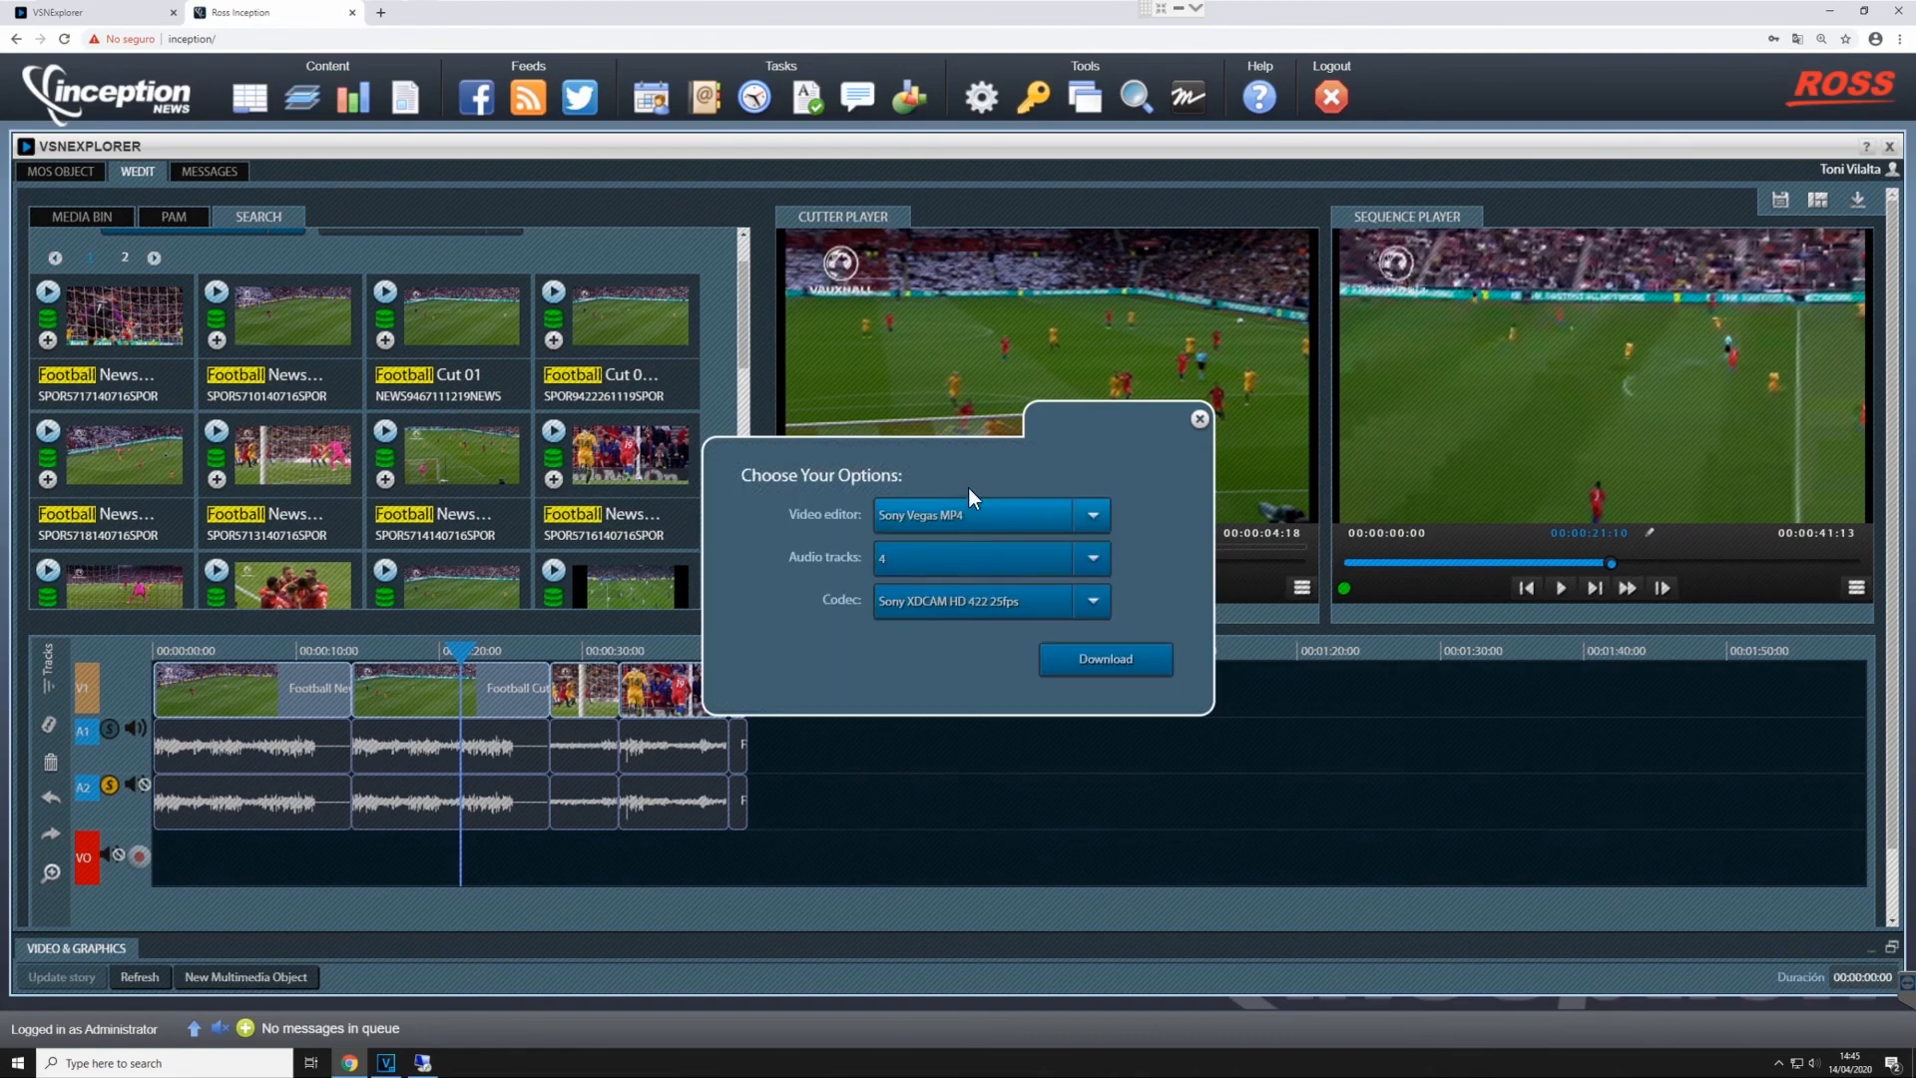
{"action": "left_click", "coordinate": [1105, 660]}
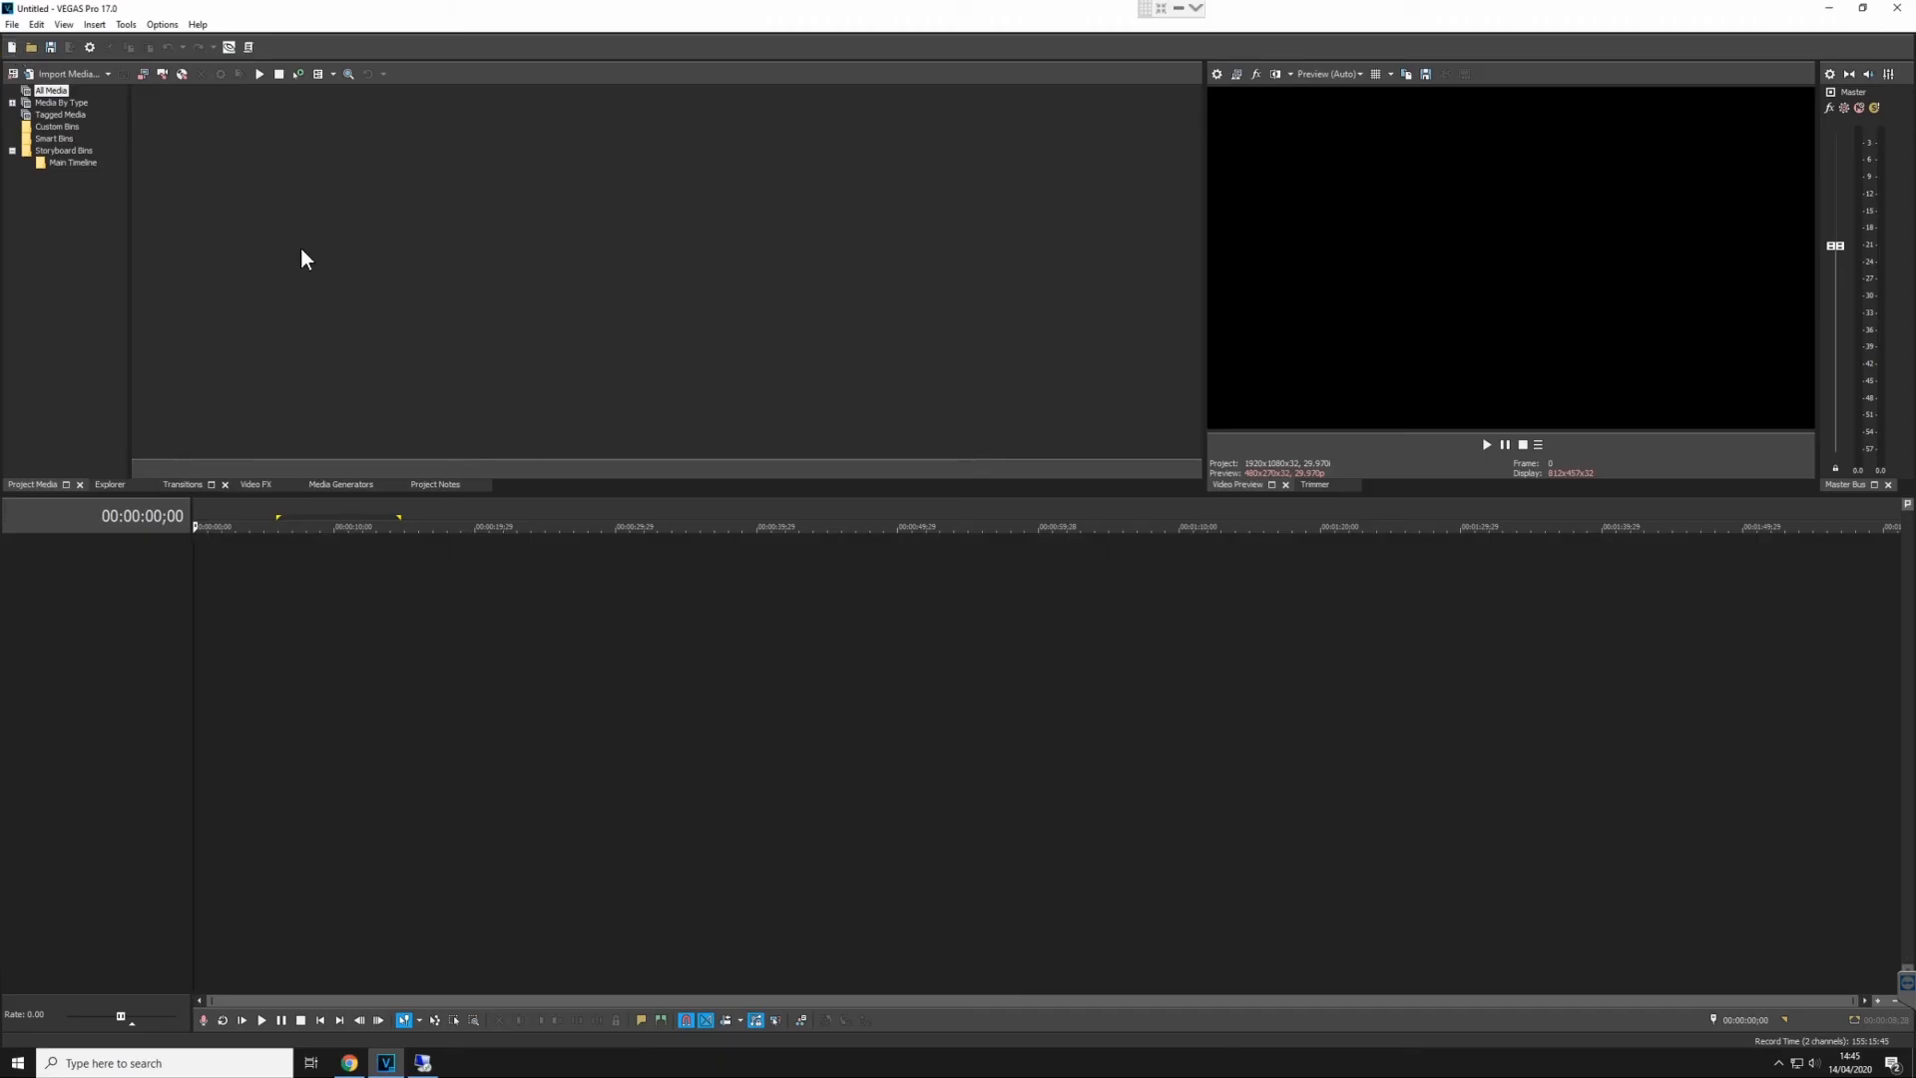
- Import 19662 (1).xml into VEGAS Pro and preview the second football event, placing the playhead at 00:00:15.28
{"action": "left_click", "coordinate": [250, 47]}
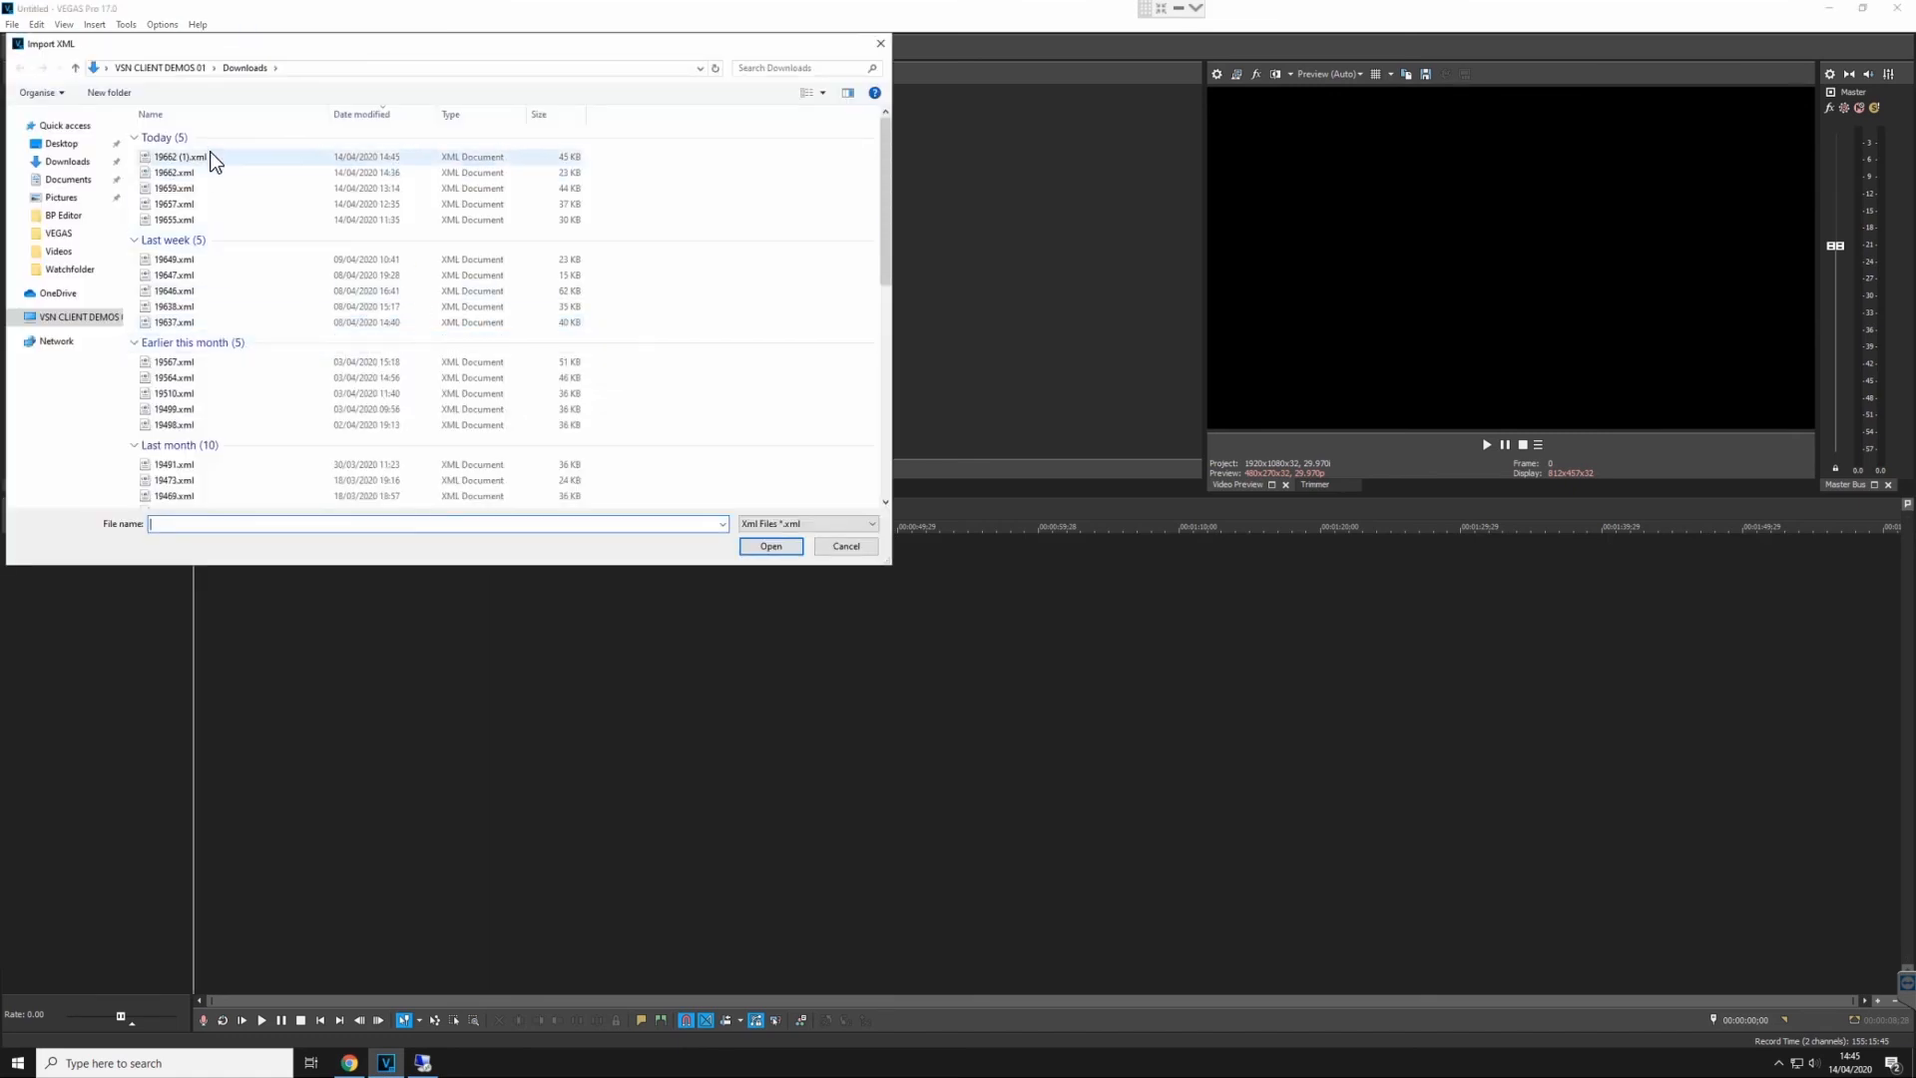
{"action": "double_click", "coordinate": [212, 158]}
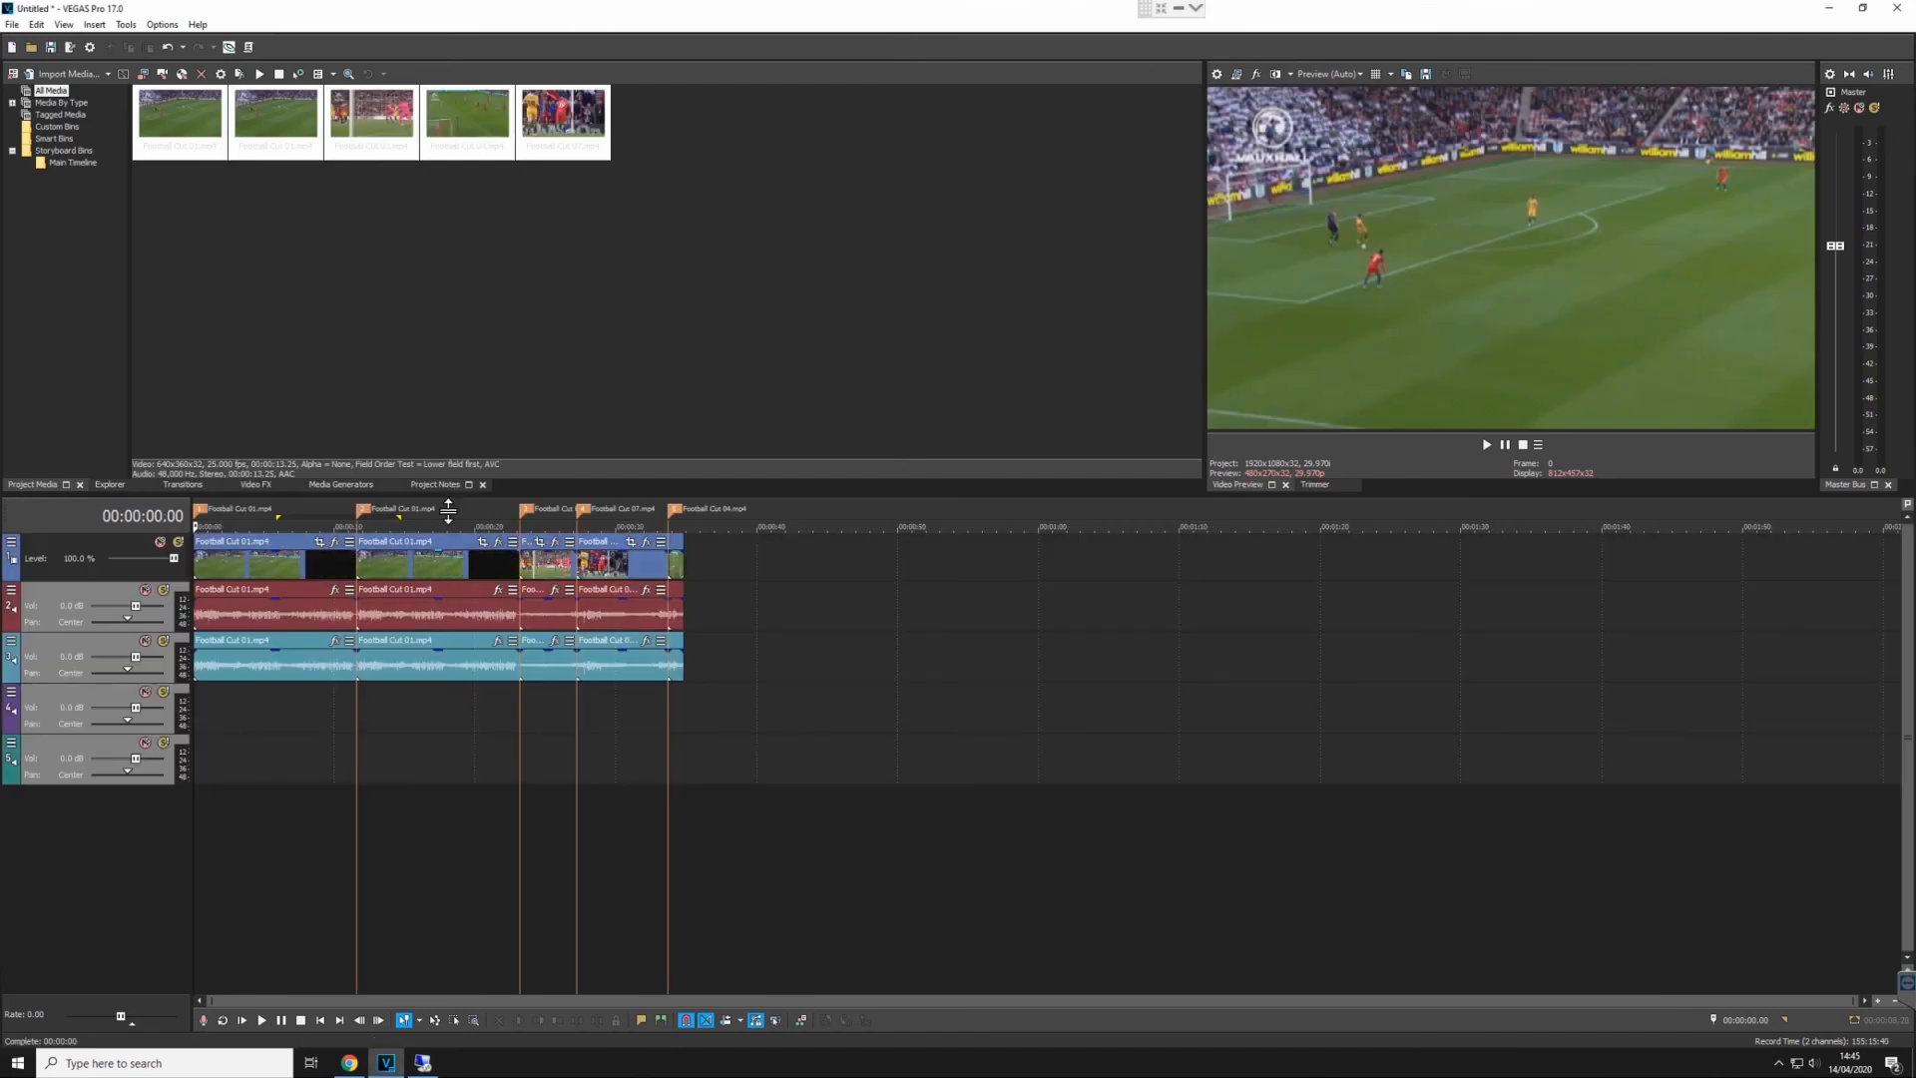
{"action": "left_click", "coordinate": [448, 526]}
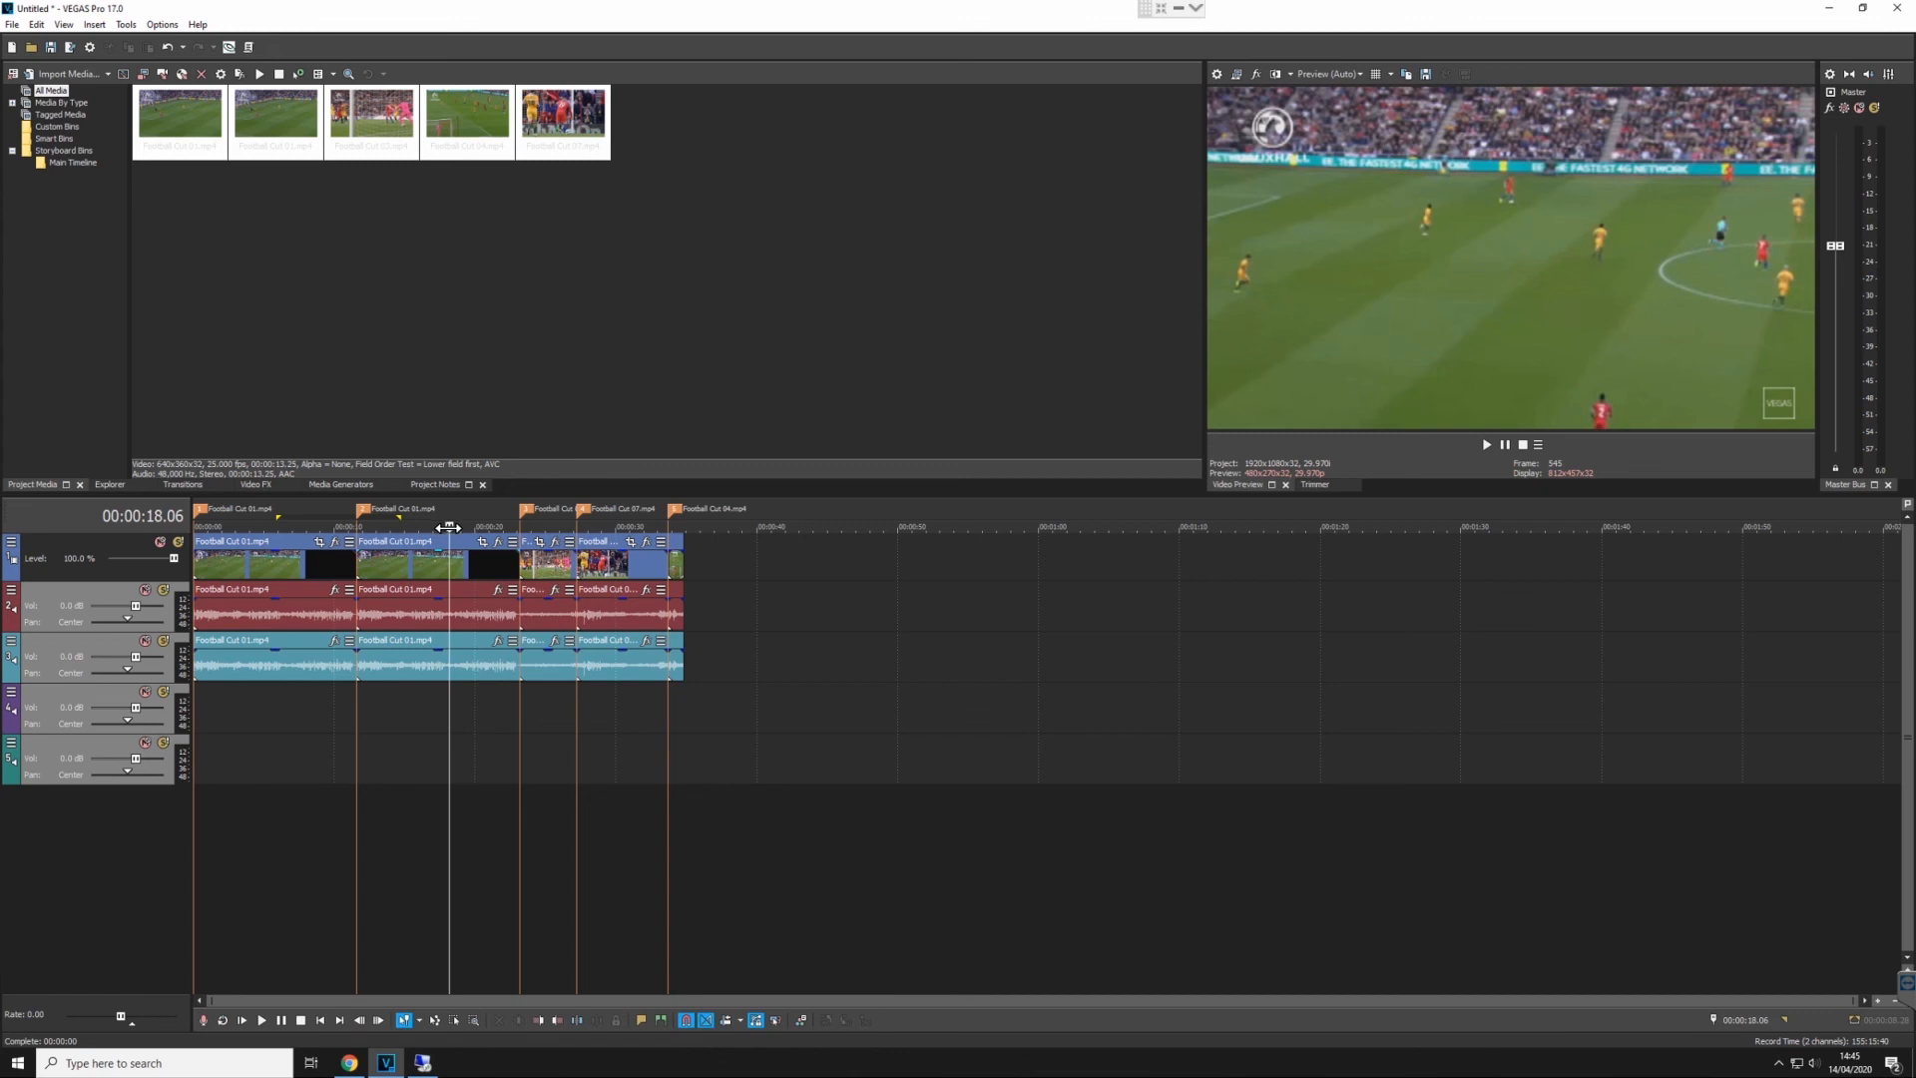
{"action": "left_click_drag", "start_coordinate": [439, 526], "coordinate": [422, 523]}
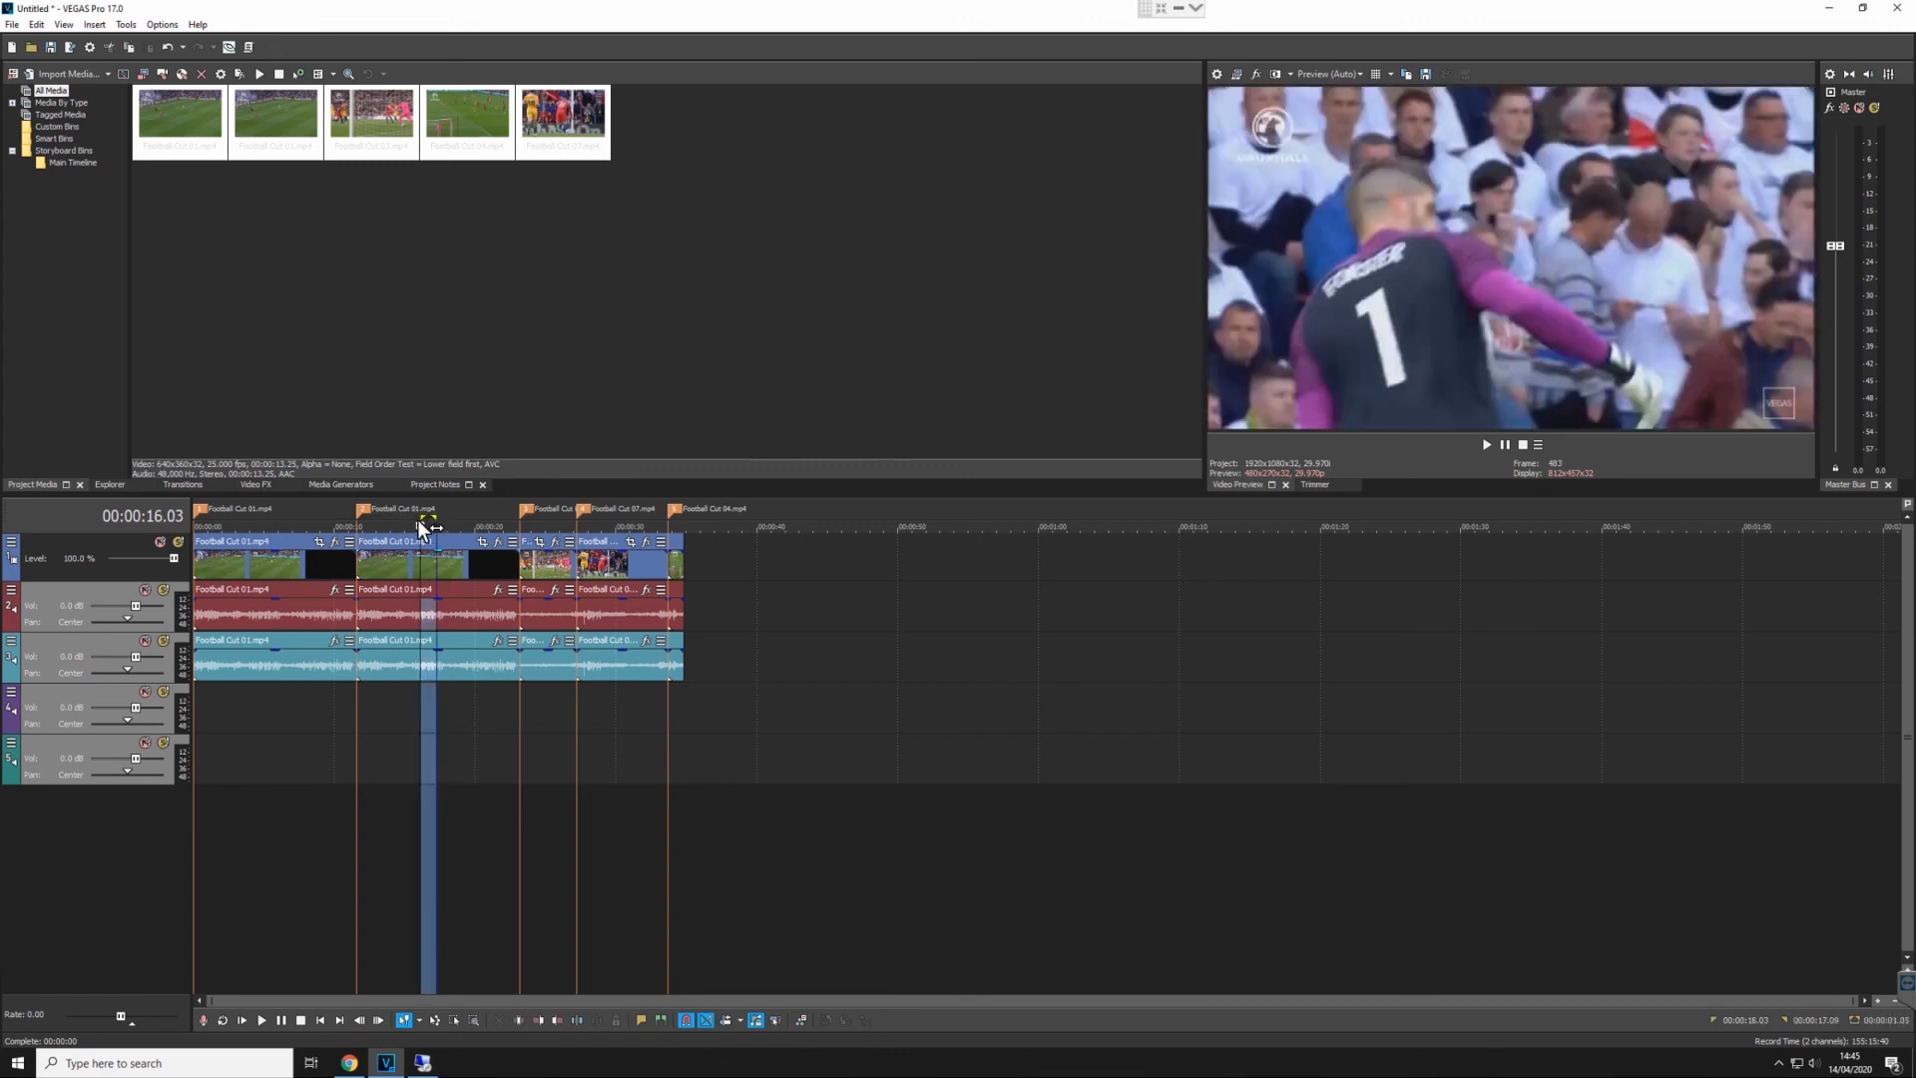
{"action": "left_click", "coordinate": [418, 525]}
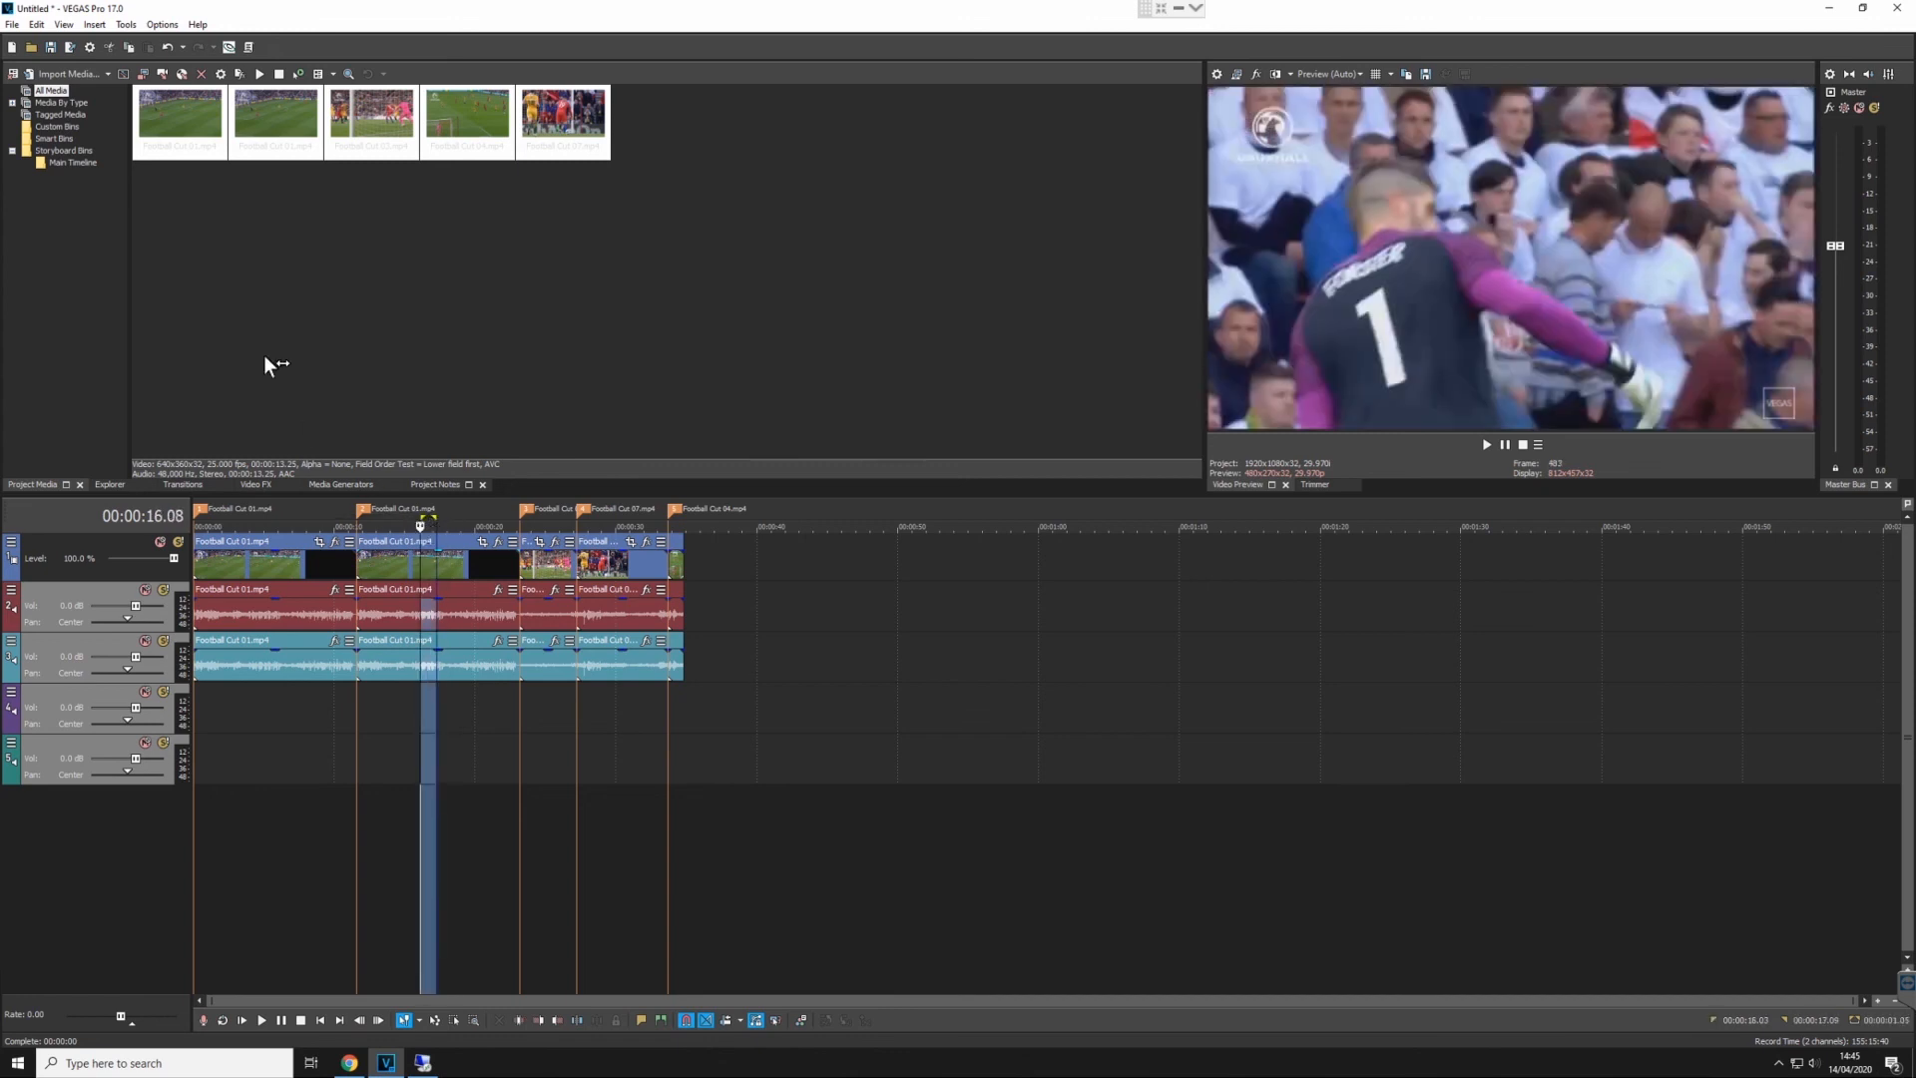
- Send the timeline to the VSN render, registering it to the existing "Best moments" asset in the News category of MAM 01
{"action": "left_click", "coordinate": [230, 47]}
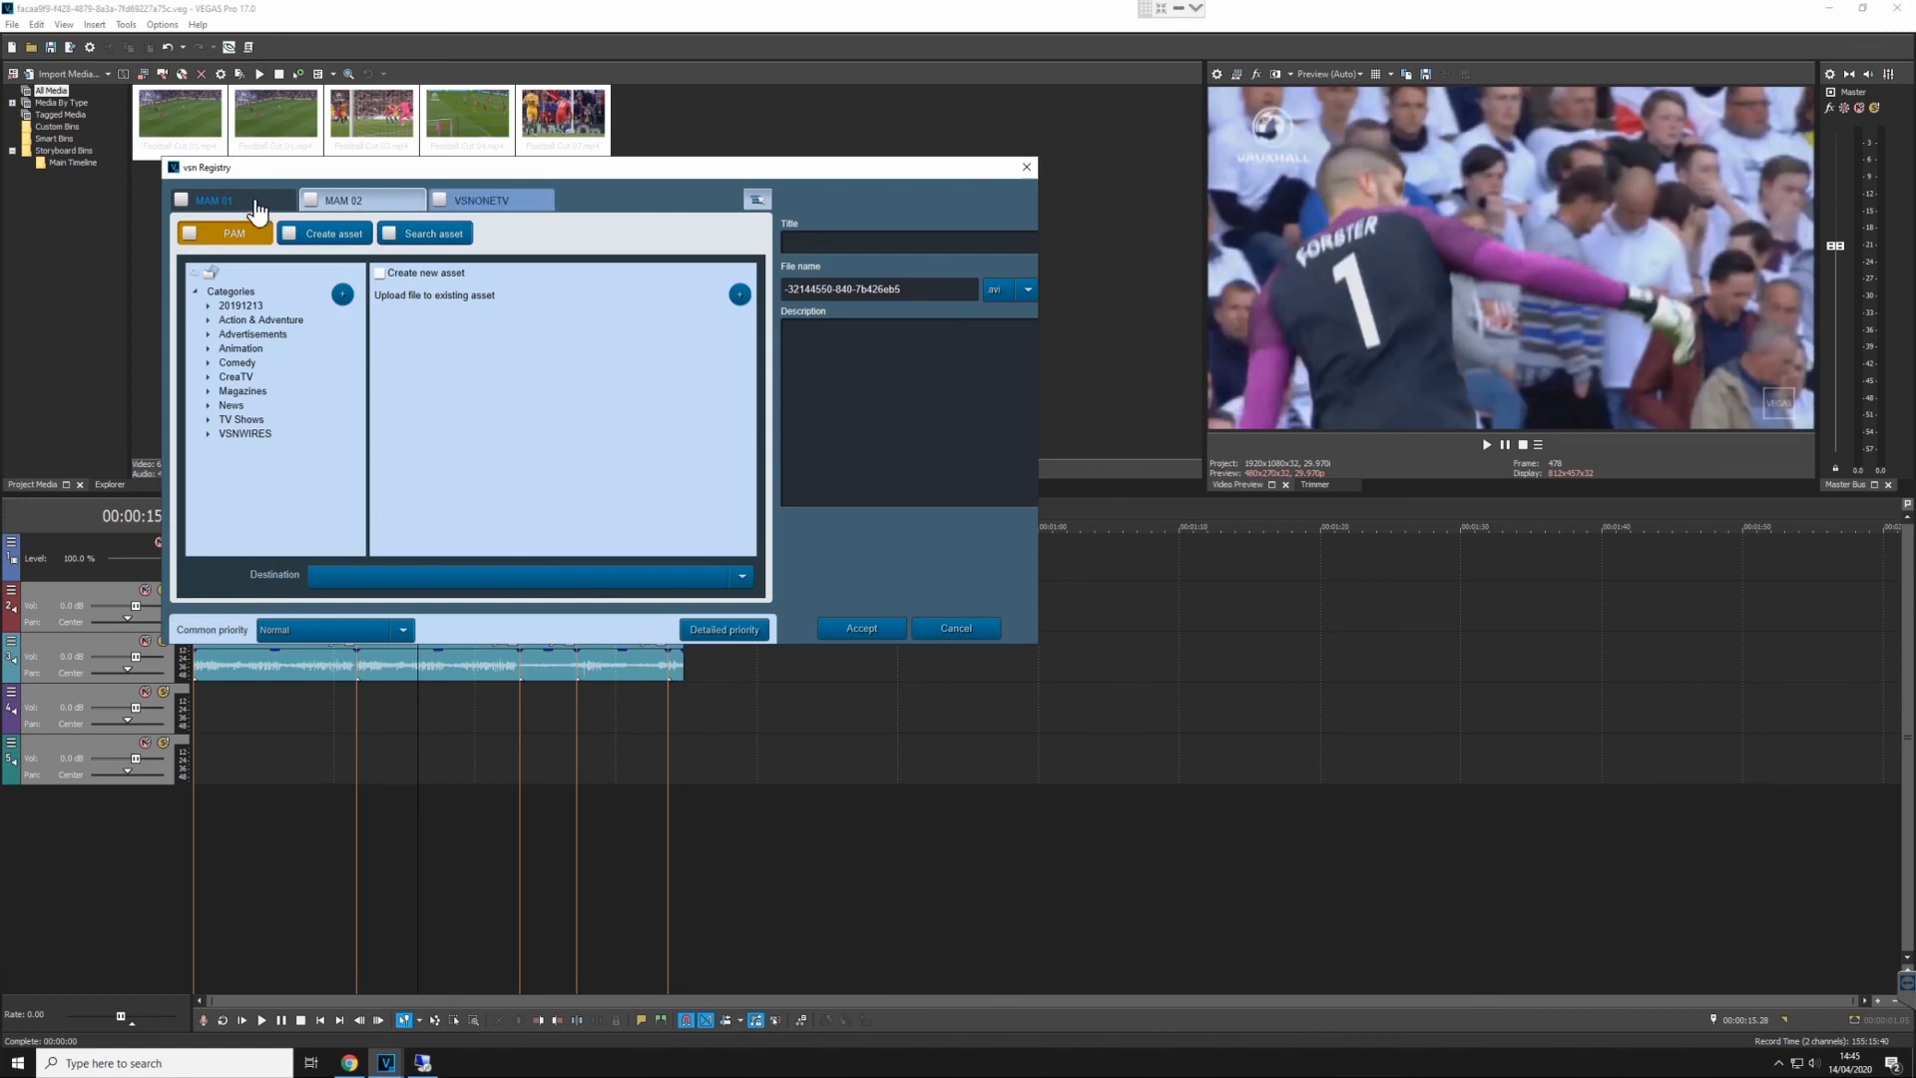
{"action": "left_click", "coordinate": [254, 202]}
{"action": "left_click", "coordinate": [243, 391]}
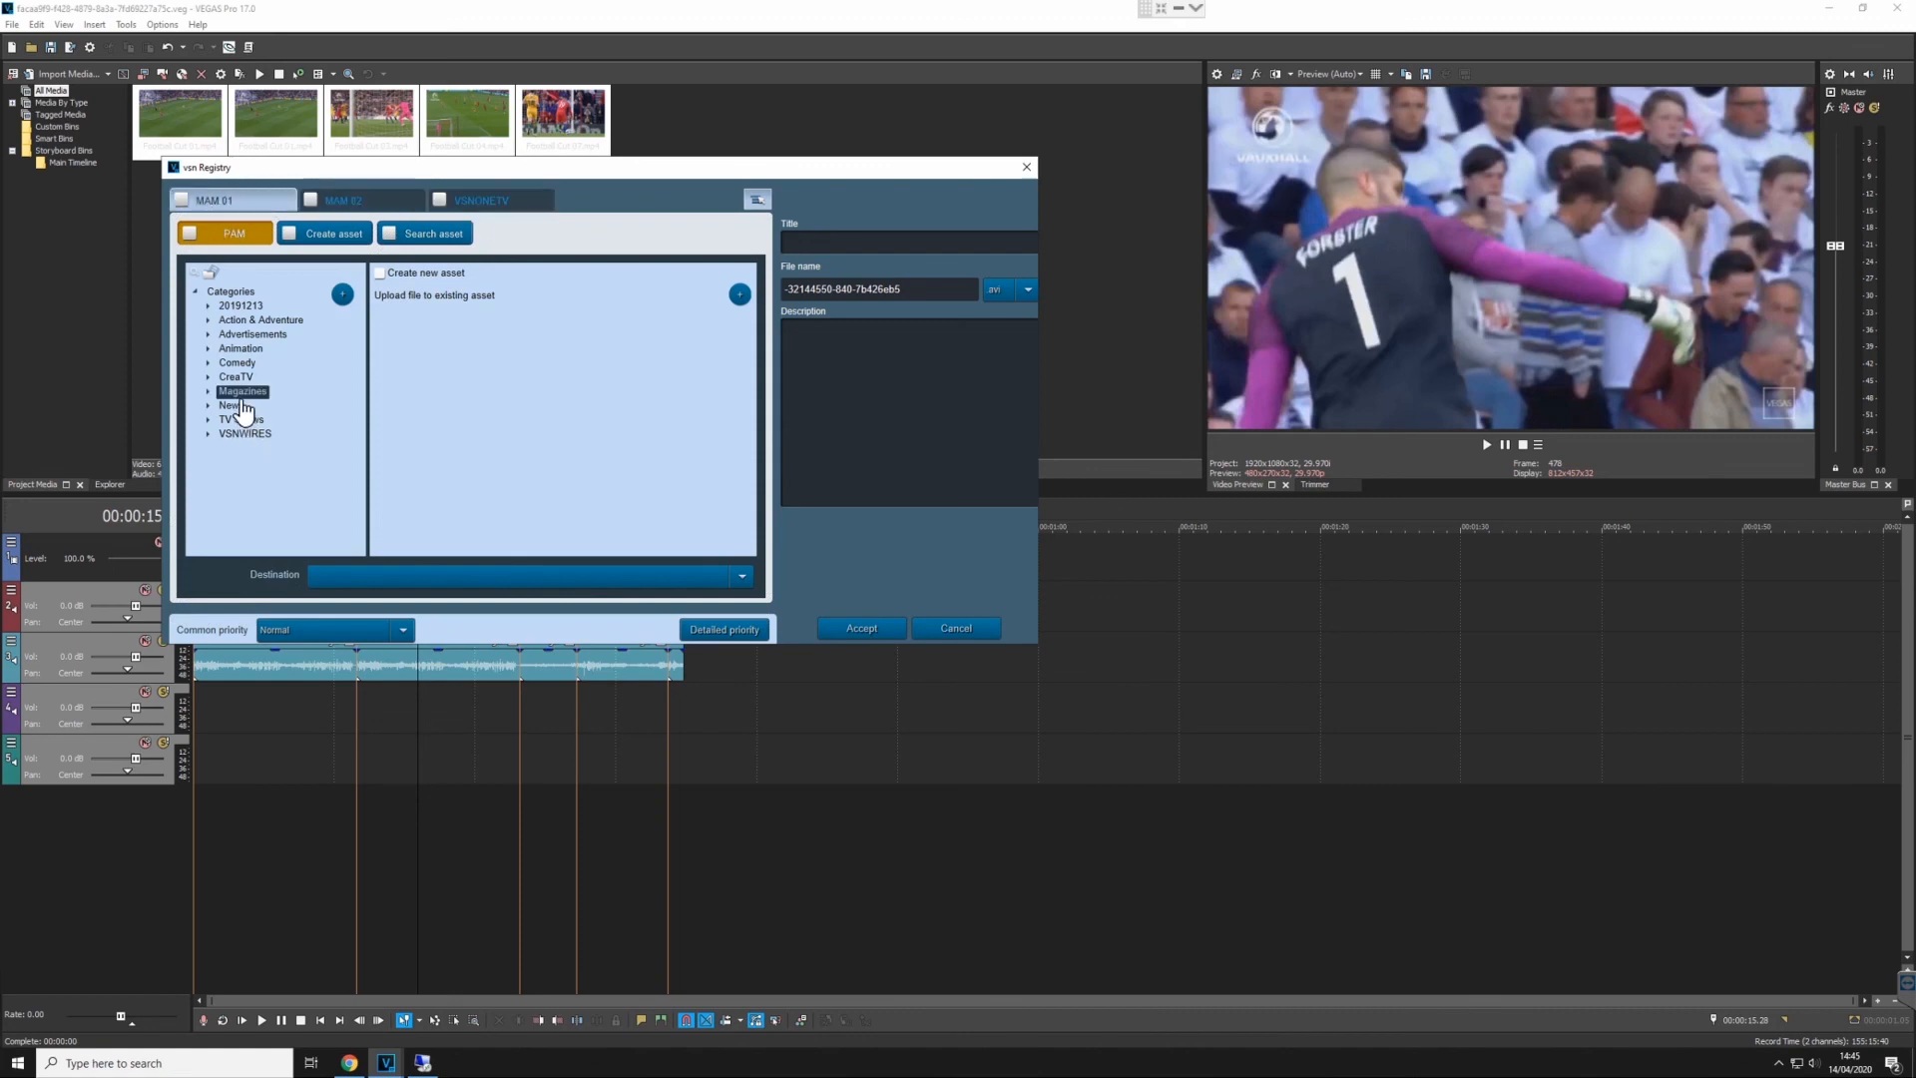
{"action": "left_click", "coordinate": [233, 405]}
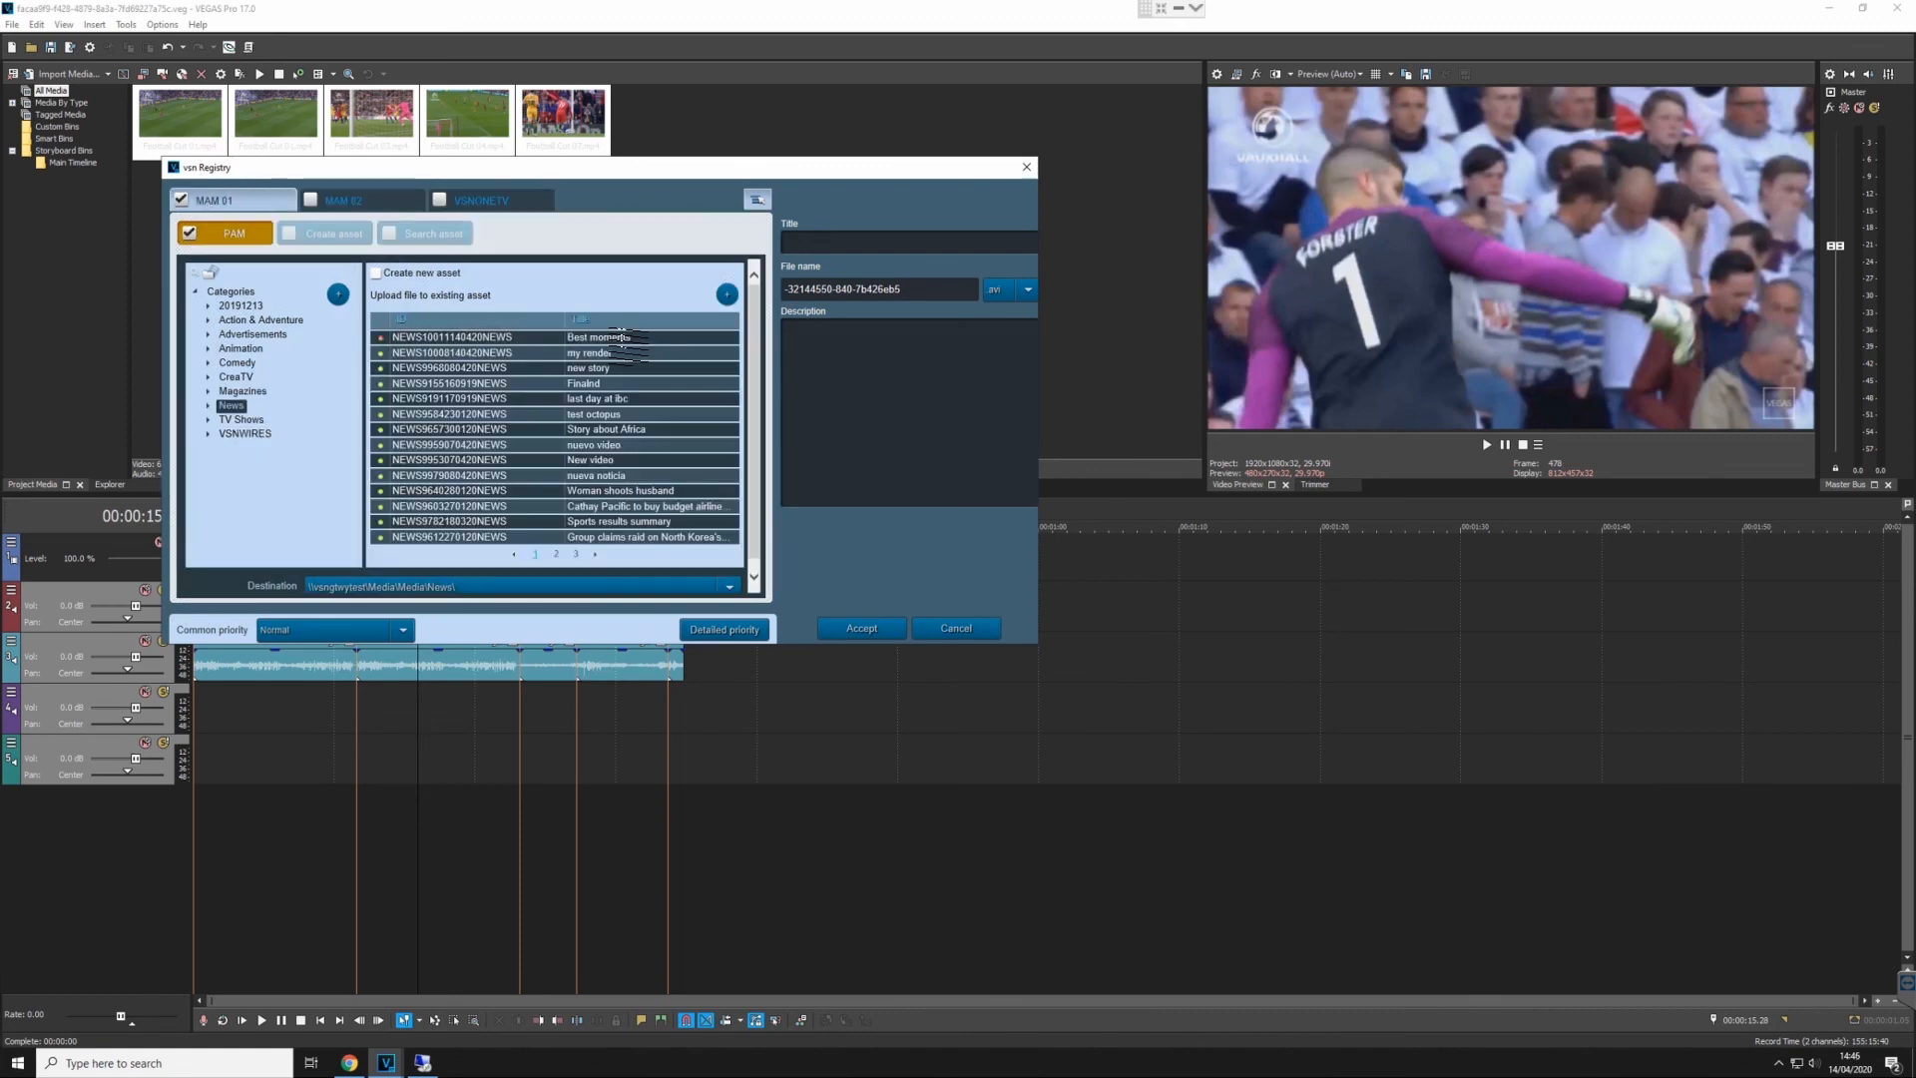
{"action": "left_click", "coordinate": [698, 337]}
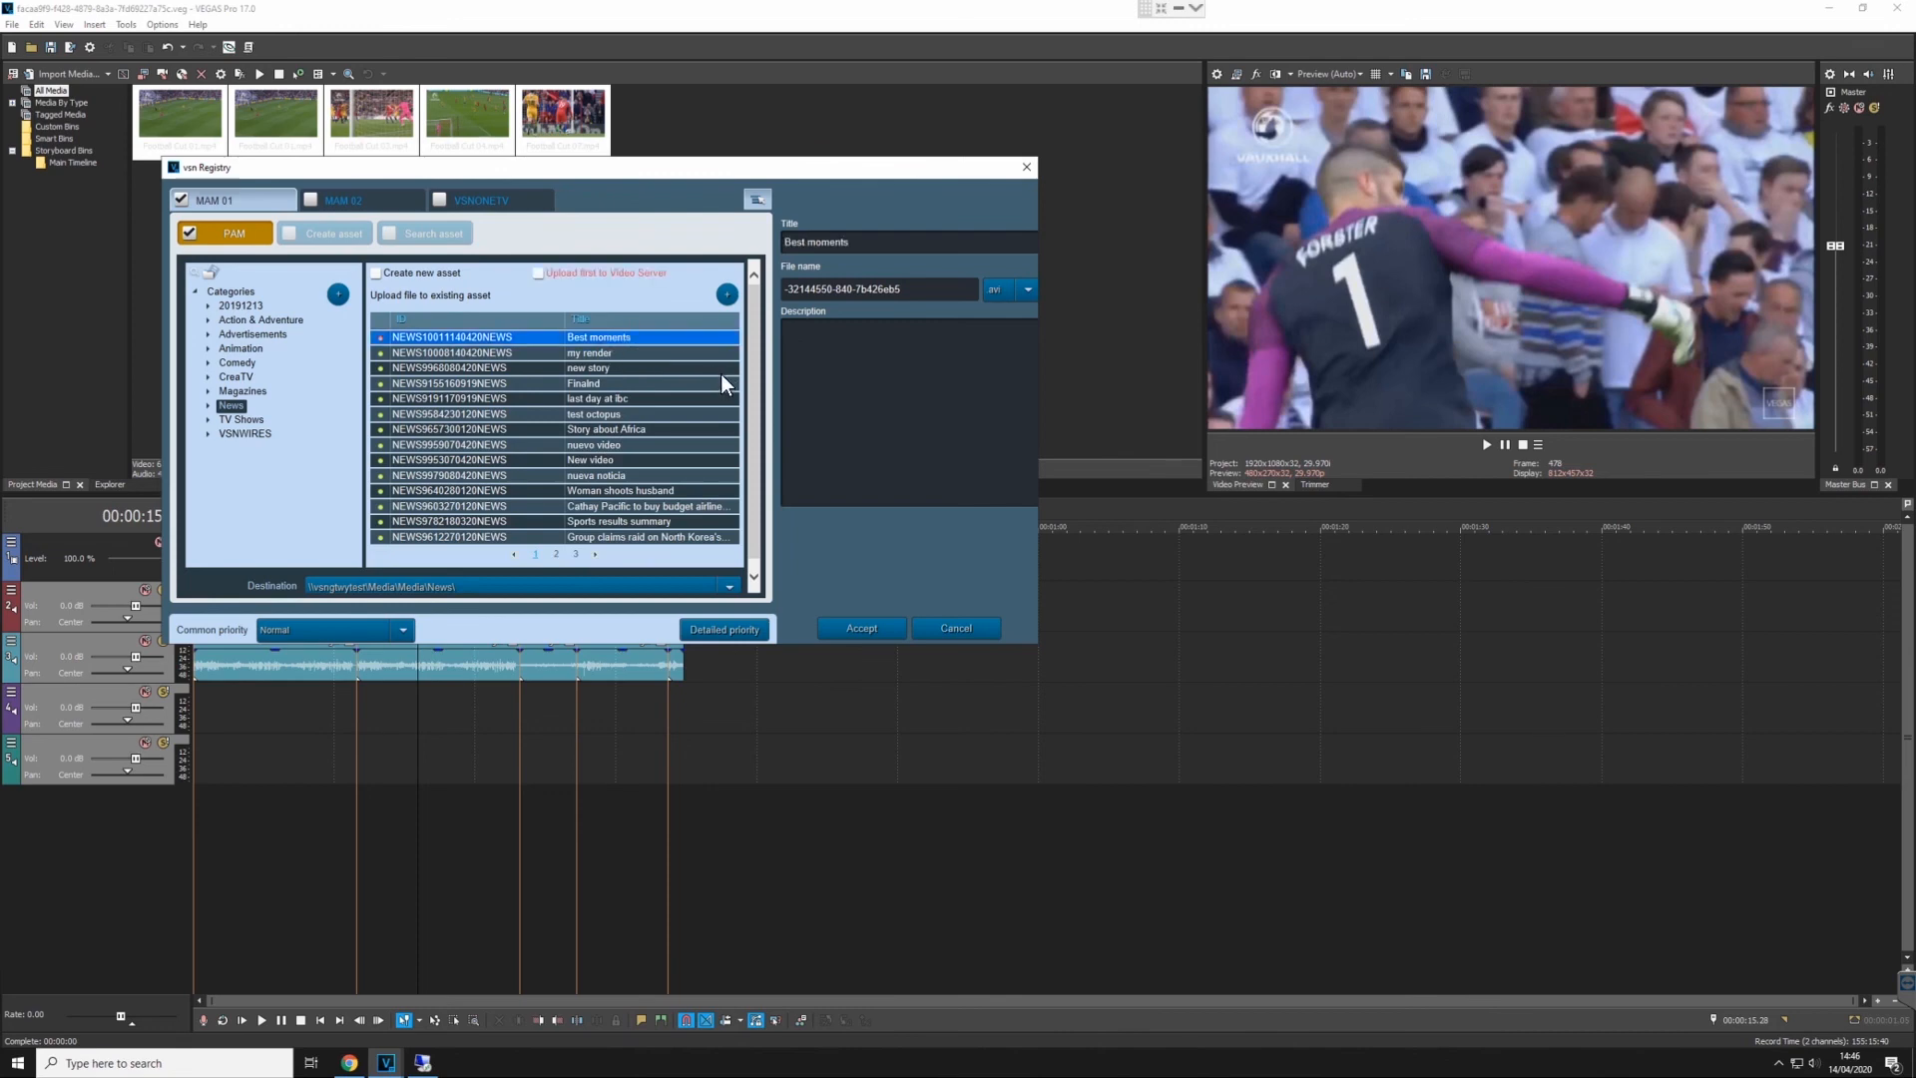
{"action": "left_click", "coordinate": [891, 629]}
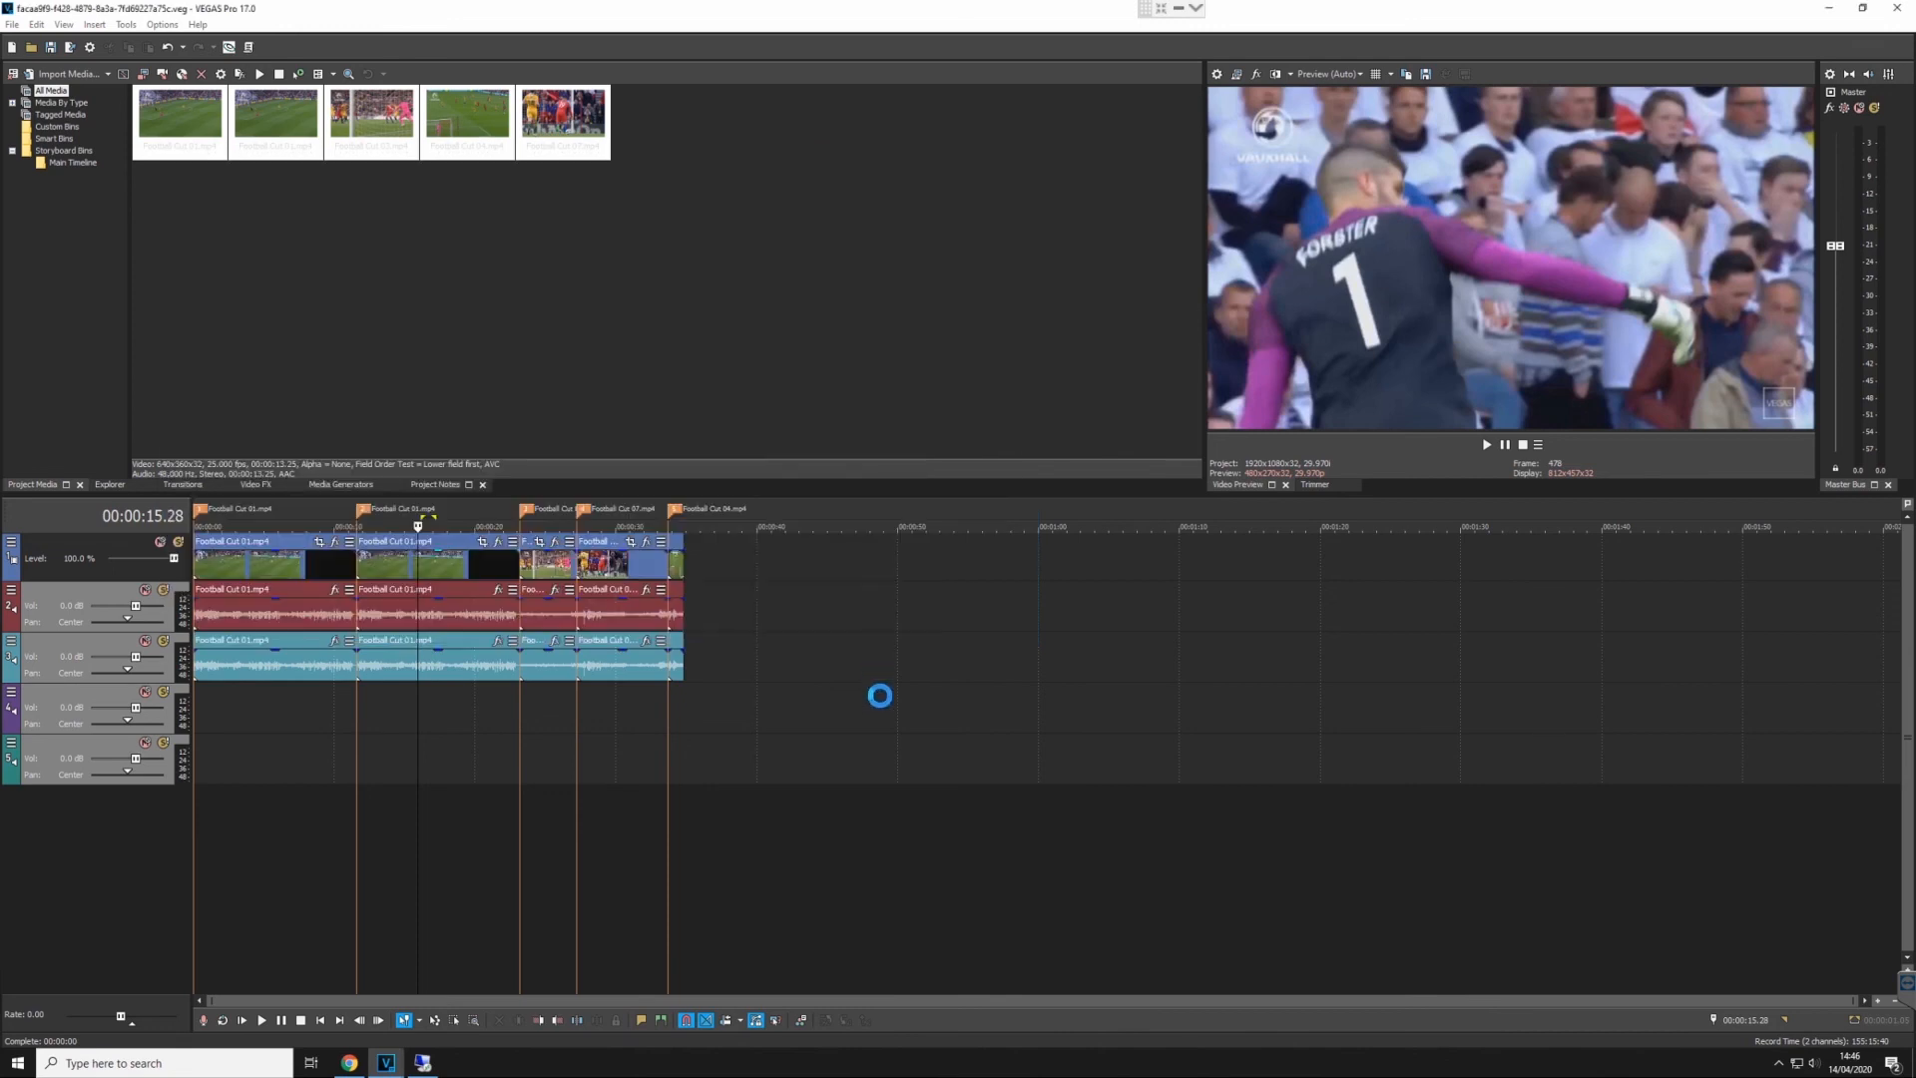